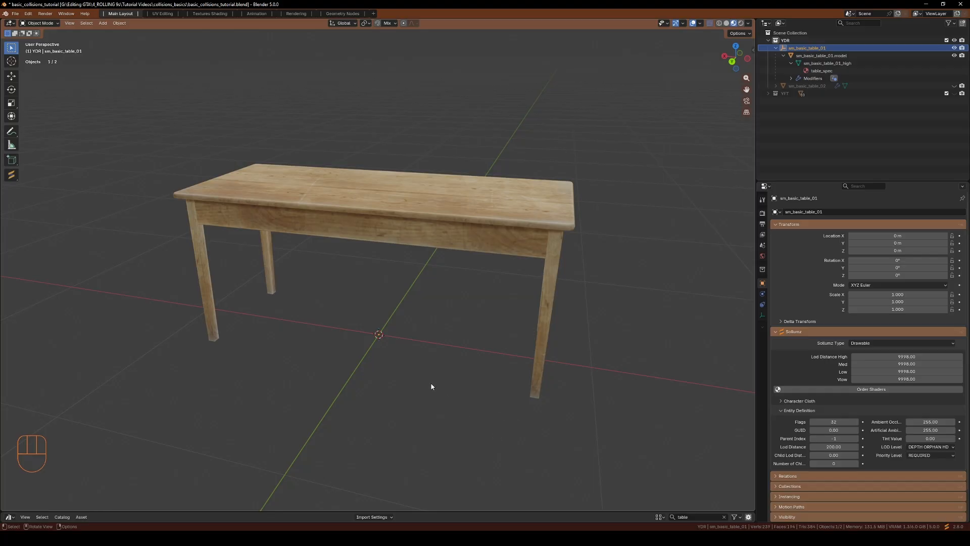
Select the table's model object and examine it from several angles
mouse_move(453, 412)
middle_down()
mouse_move(433, 416)
mouse_move(435, 342)
mouse_move(454, 402)
middle_up()
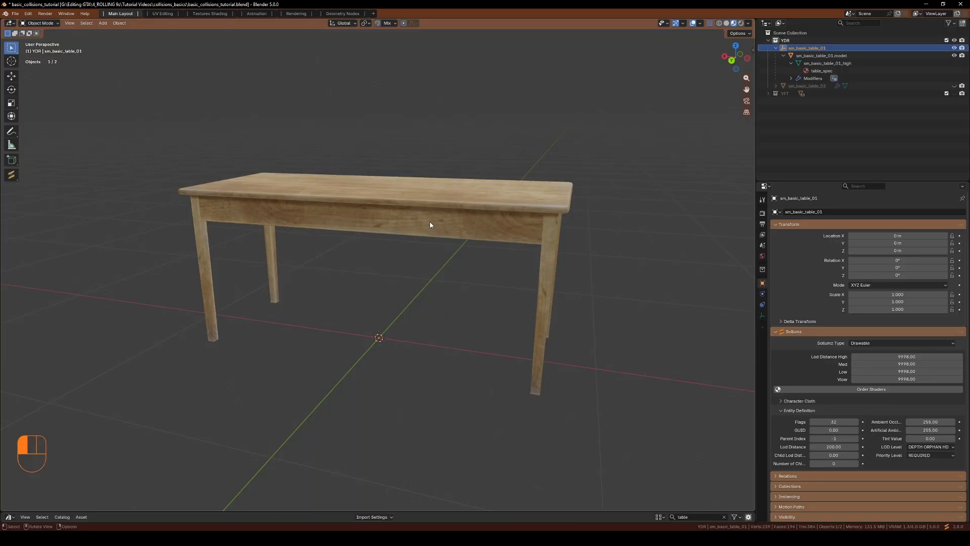
click(376, 224)
middle_drag(407, 354, 384, 384)
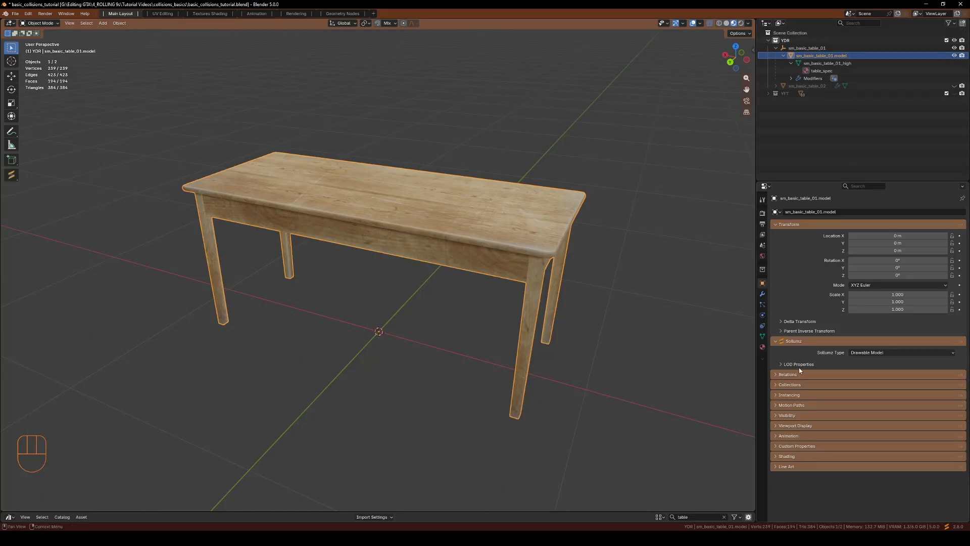
mouse_move(404, 298)
middle_down()
mouse_move(394, 307)
mouse_move(398, 291)
mouse_move(416, 293)
middle_up()
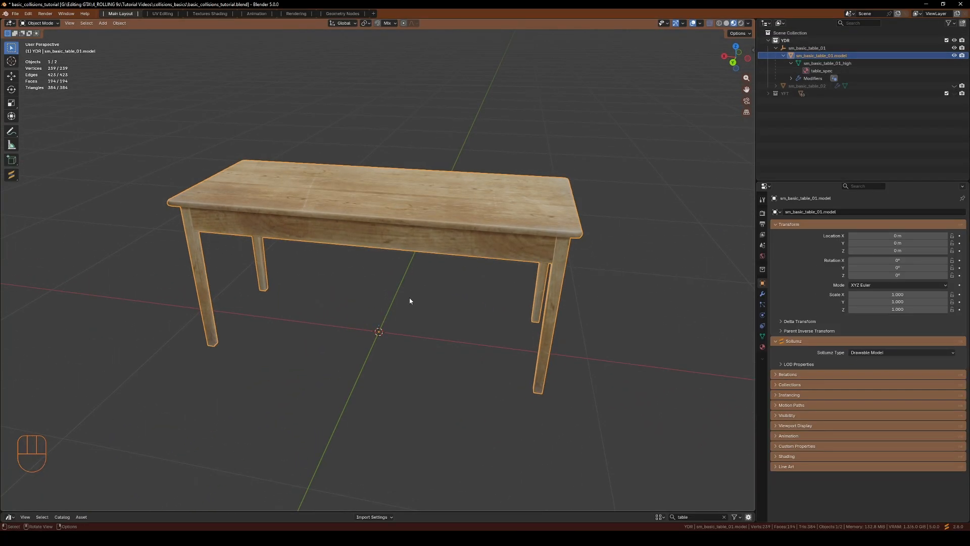
key(n)
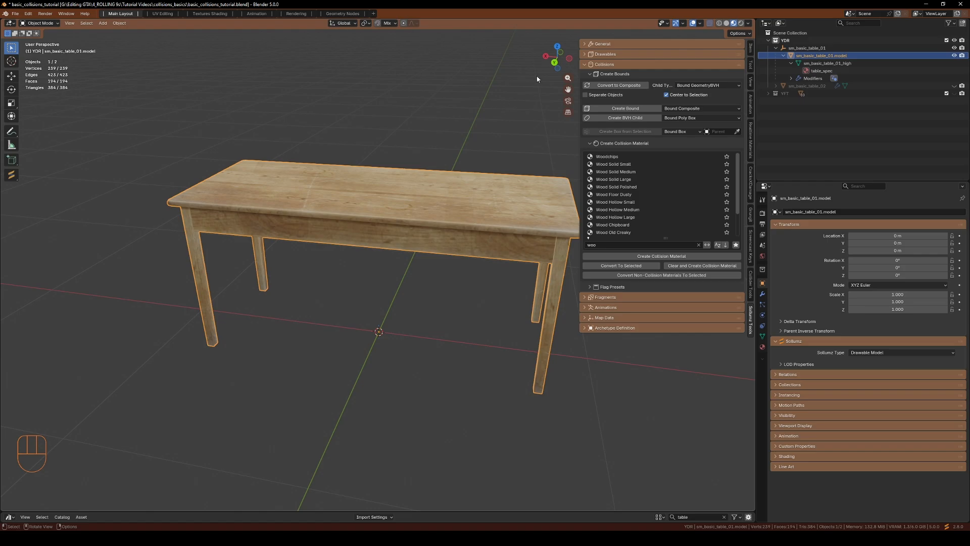
middle_drag(413, 272, 438, 275)
key(n)
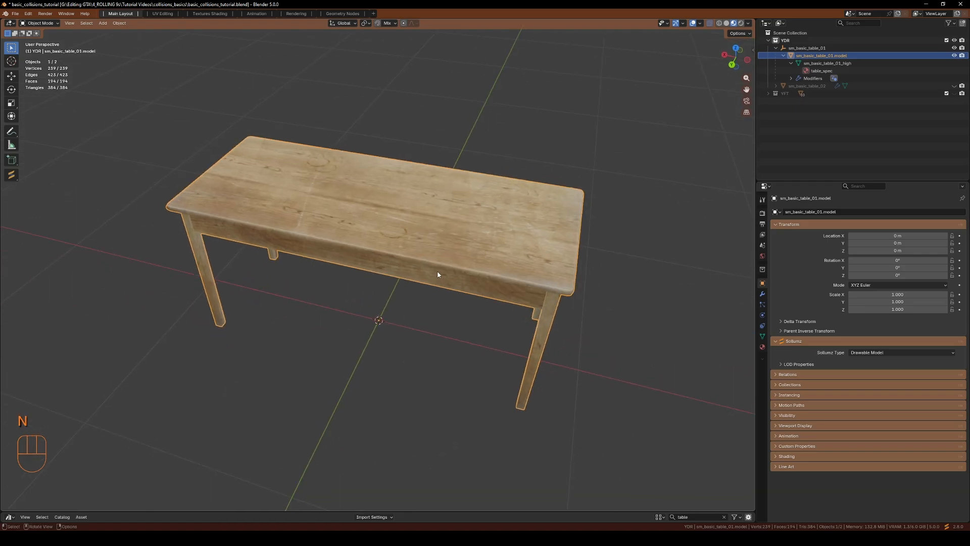
Duplicate the table model and clear the copy's location back to the origin
click(427, 241)
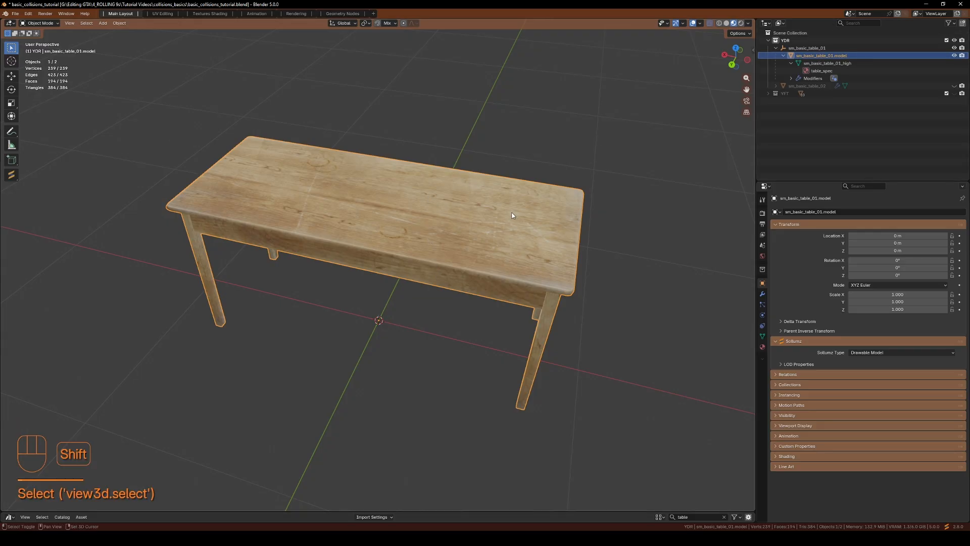
key(shift+d)
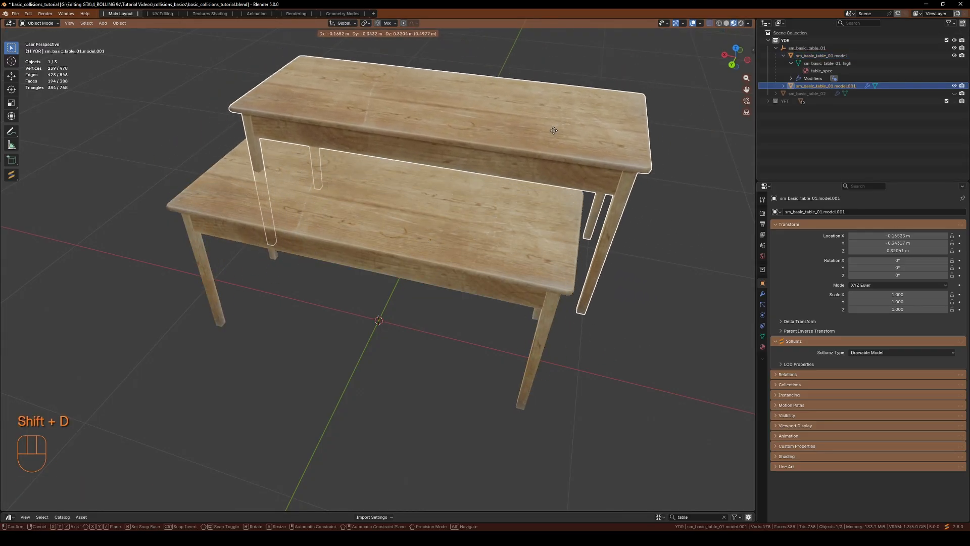
right_click(554, 131)
middle_drag(444, 321, 319, 222)
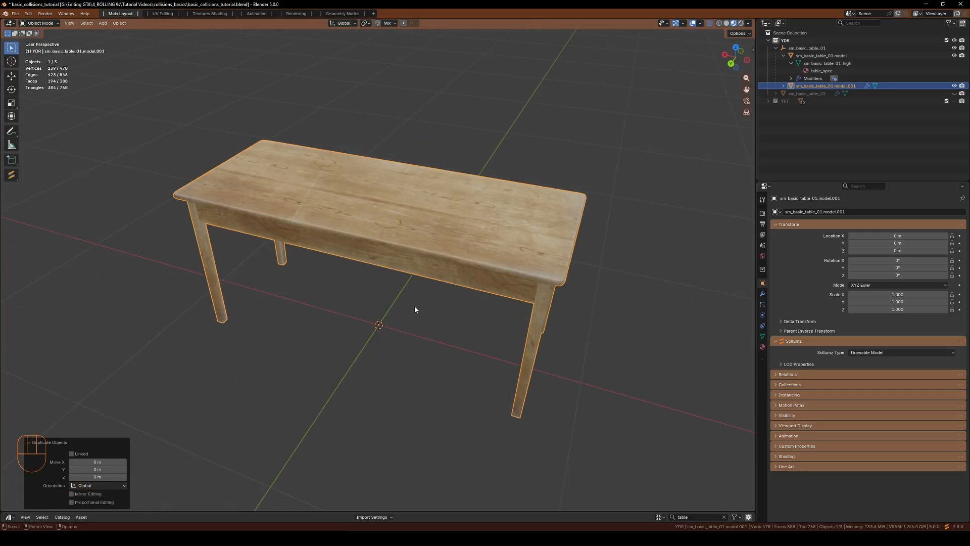
key(g)
click(554, 225)
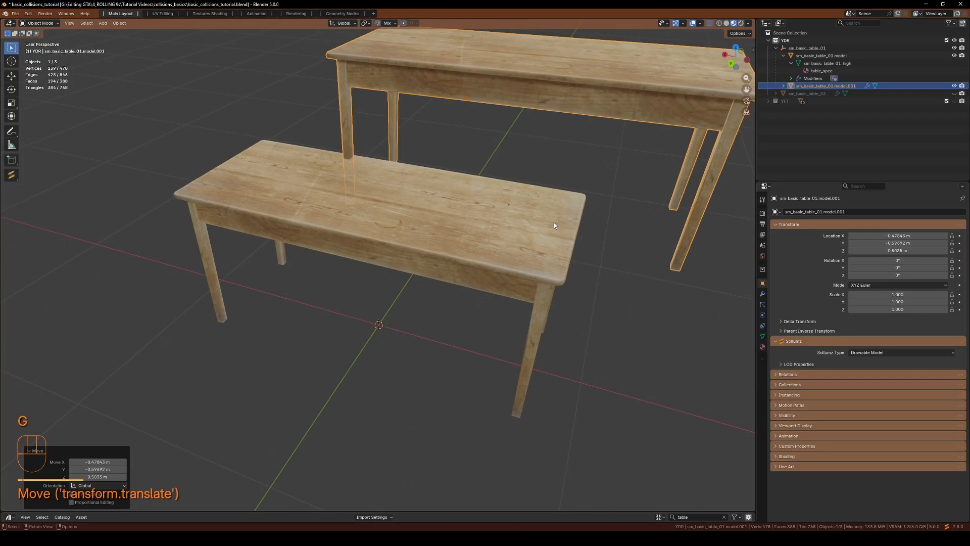
key(alt+g)
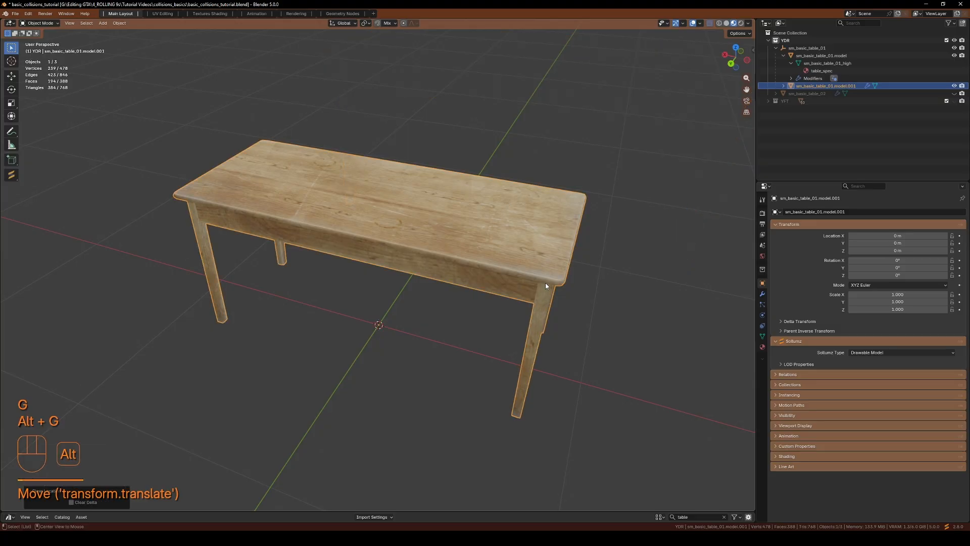
middle_drag(546, 285, 595, 306)
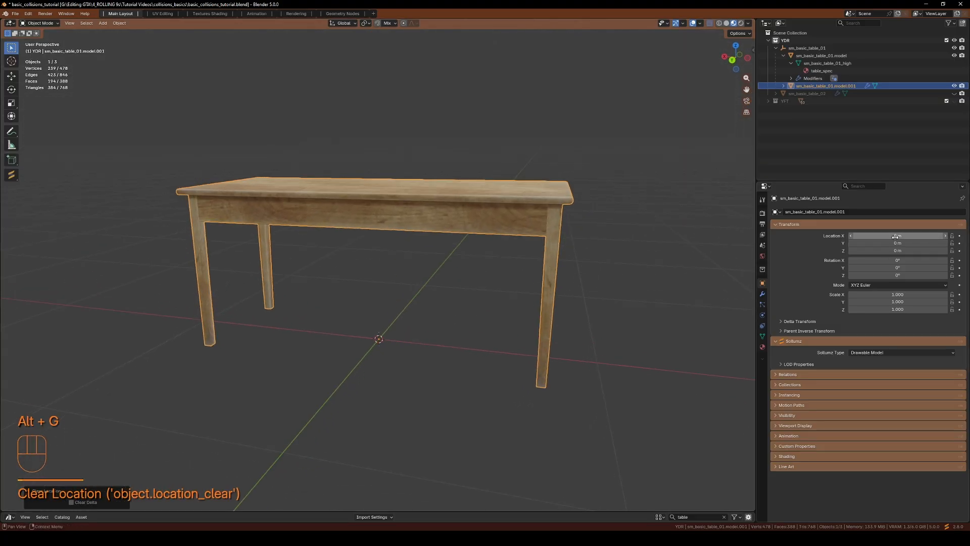
Rename the duplicated object to sm_basic_table_01.col
click(784, 85)
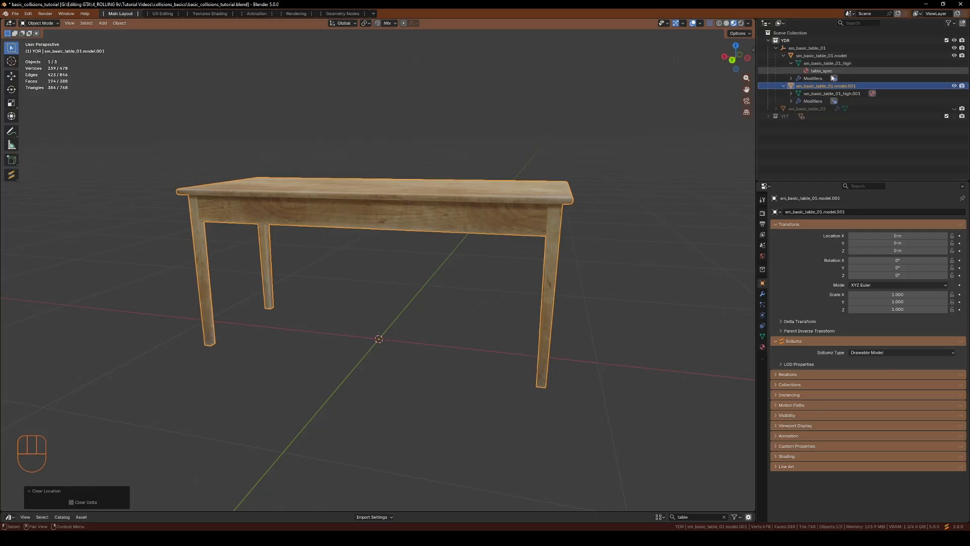
double_click(839, 88)
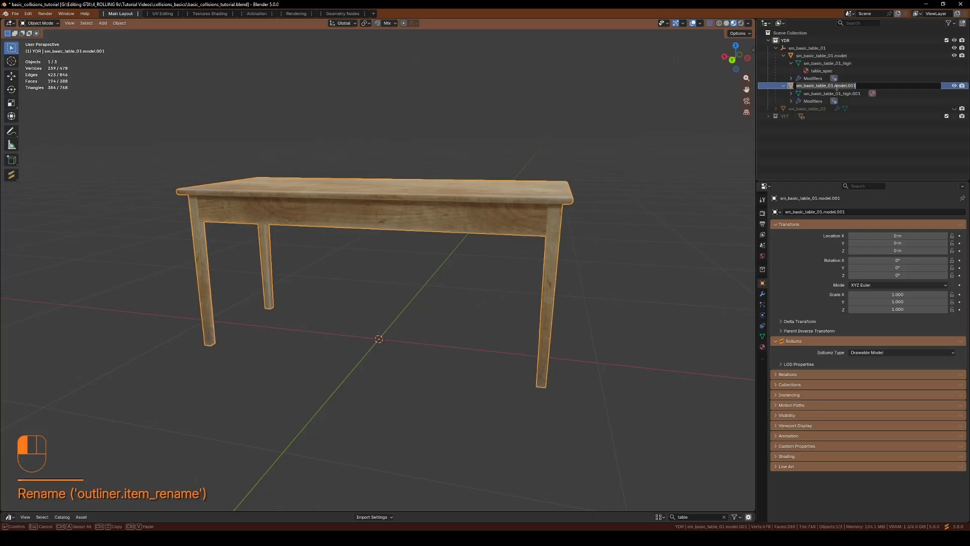
drag(834, 86, 876, 88)
text(col)
key(Return)
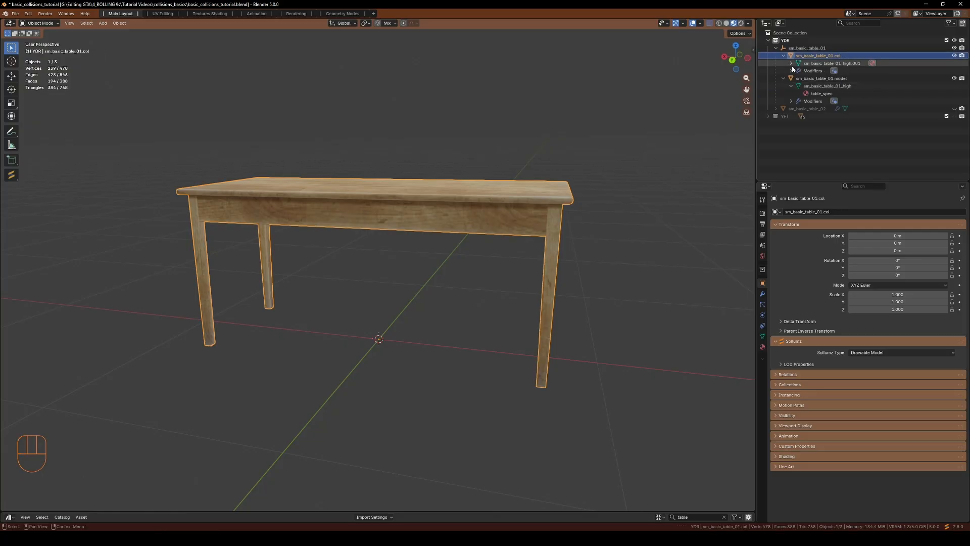
Convert the sm_basic_table_01.col object to a Bound Composite
click(808, 58)
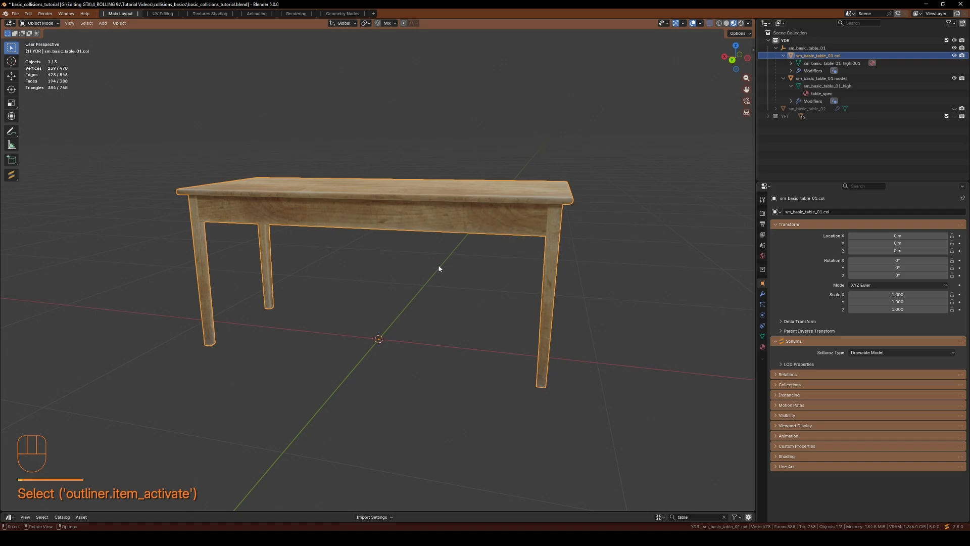
key(v)
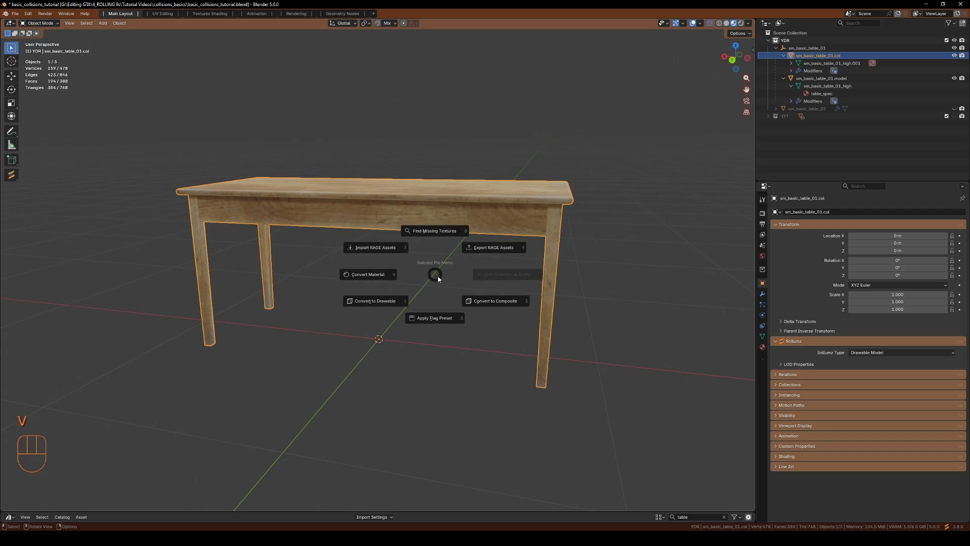
click(483, 303)
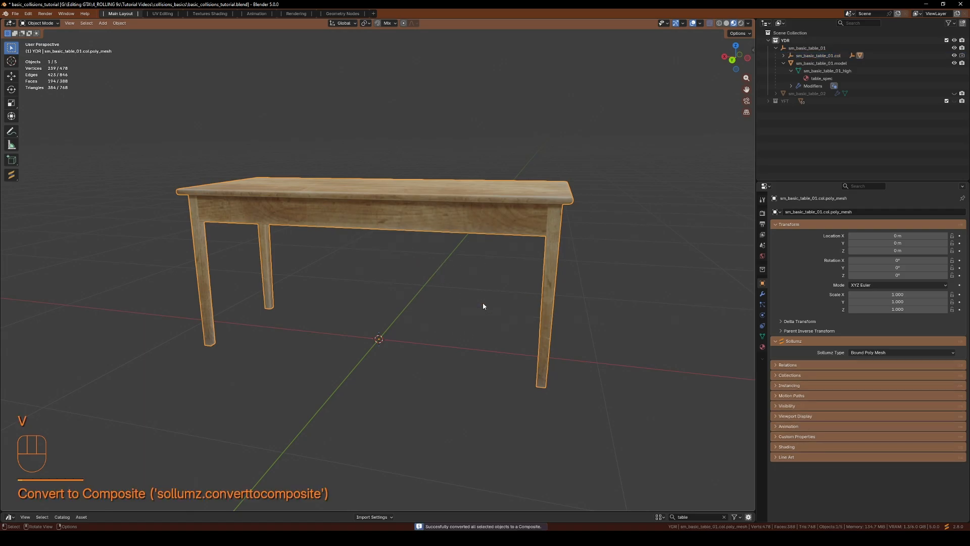
Expand the new collision hierarchy and review the BVH object's composite flags
click(791, 63)
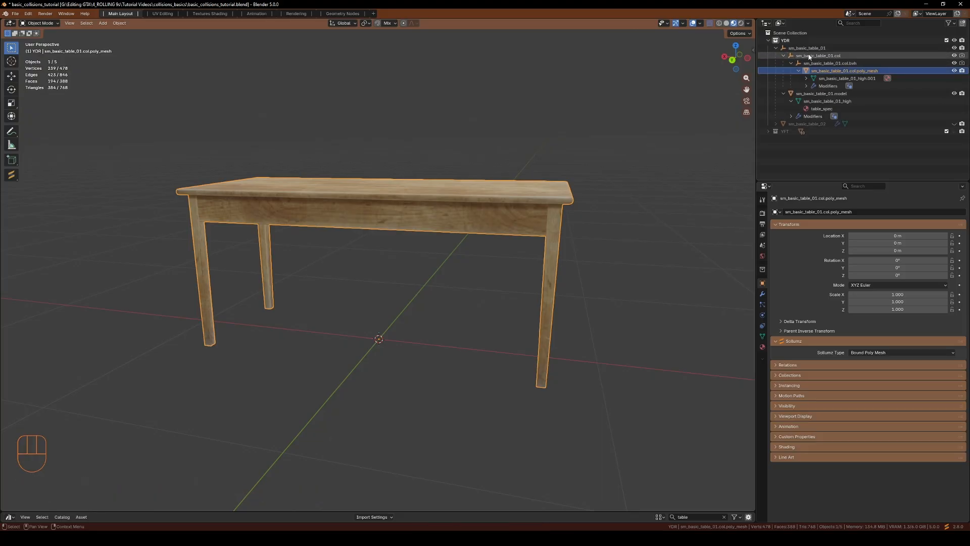
click(796, 55)
click(831, 64)
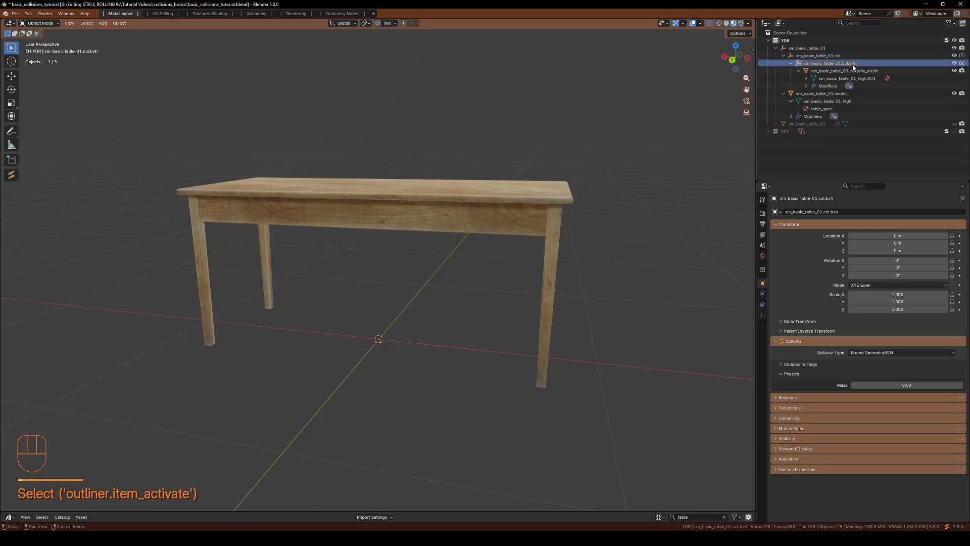
click(801, 364)
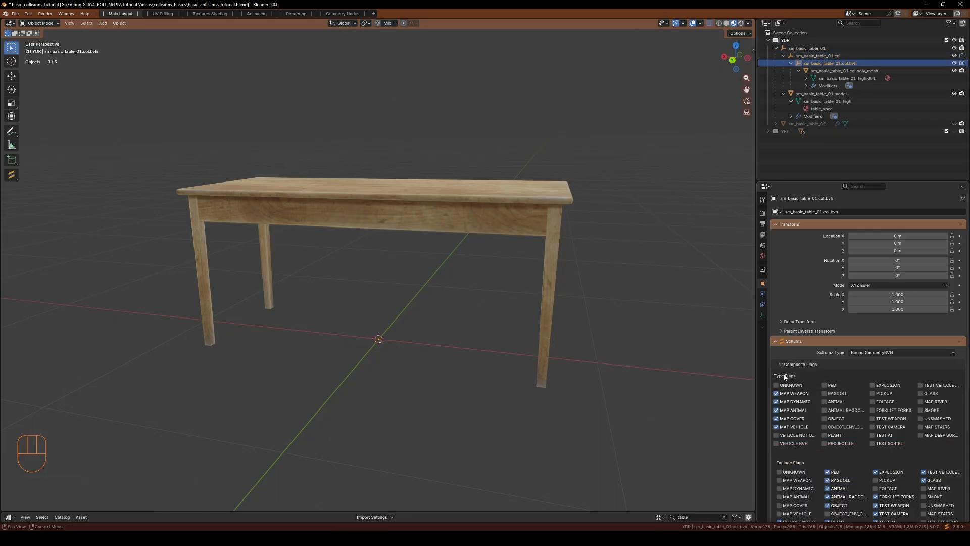
scroll(794, 430, down, 4)
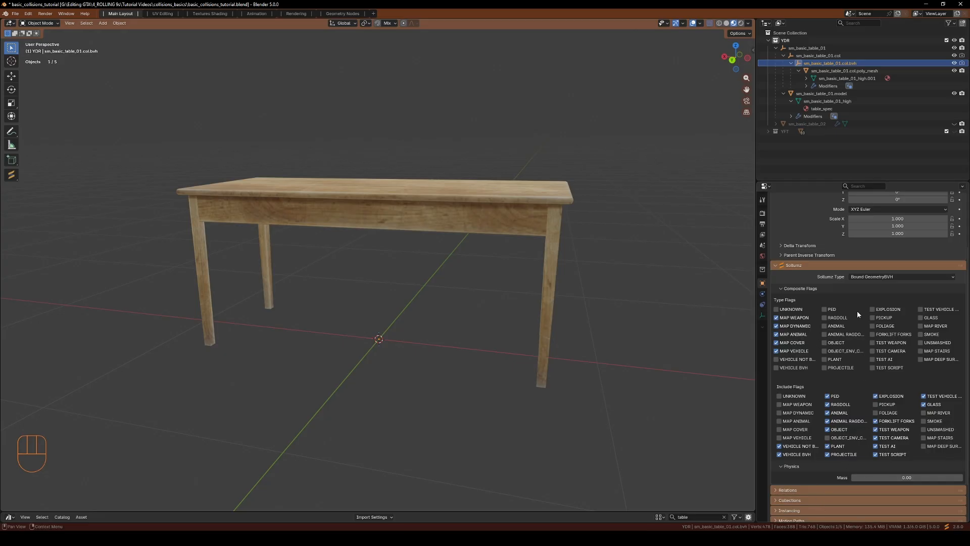
scroll(829, 399, up, 4)
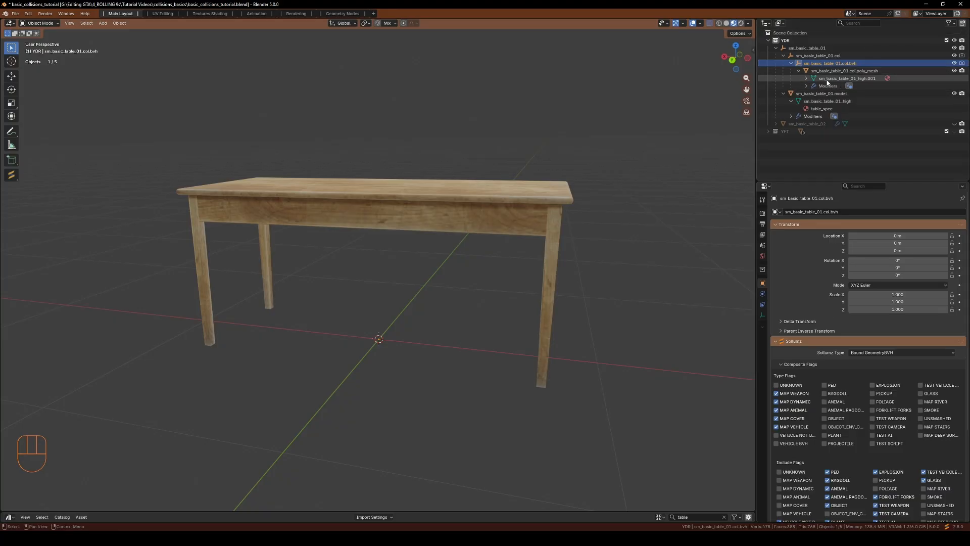
Select the collision poly mesh, open its materials, and filter the collision material list for wood
click(843, 70)
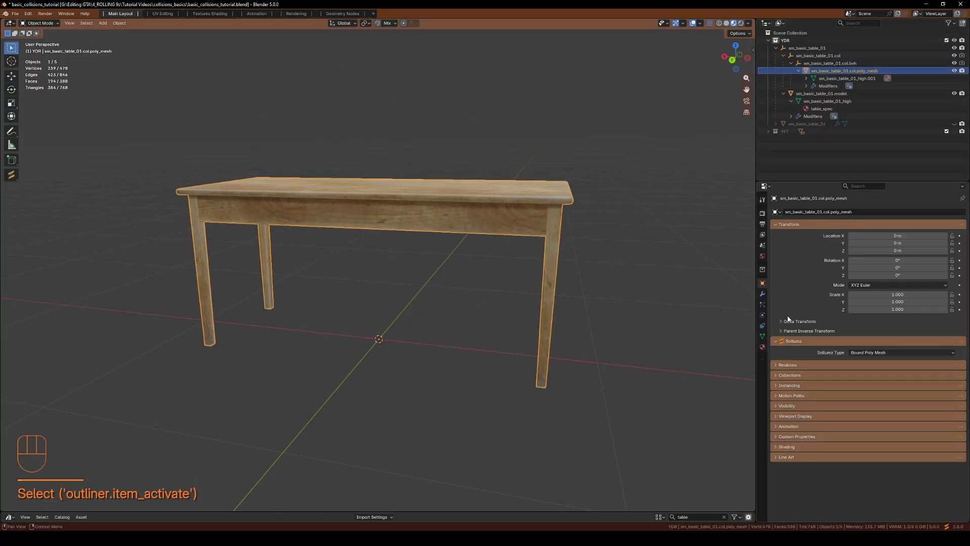
click(763, 346)
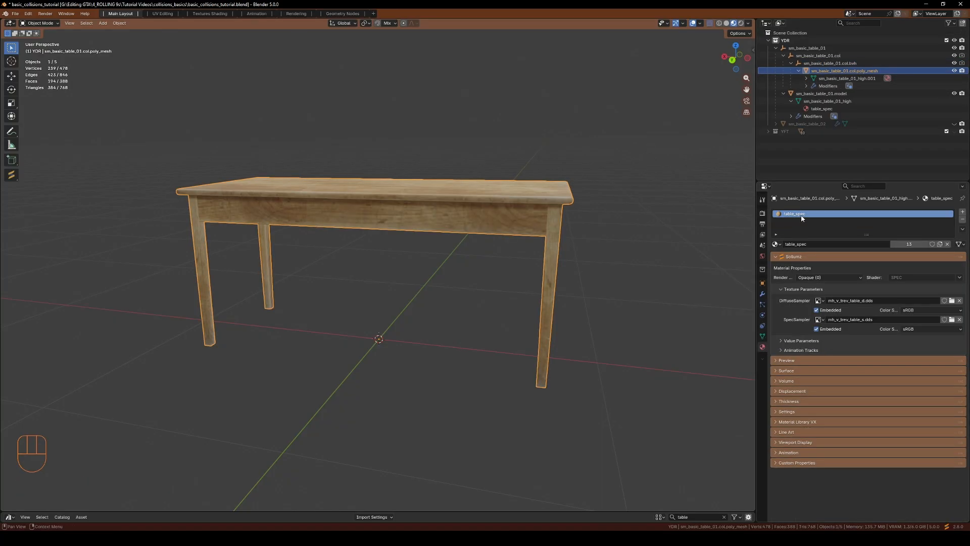
mouse_move(397, 229)
middle_down()
mouse_move(385, 249)
mouse_move(403, 245)
middle_up()
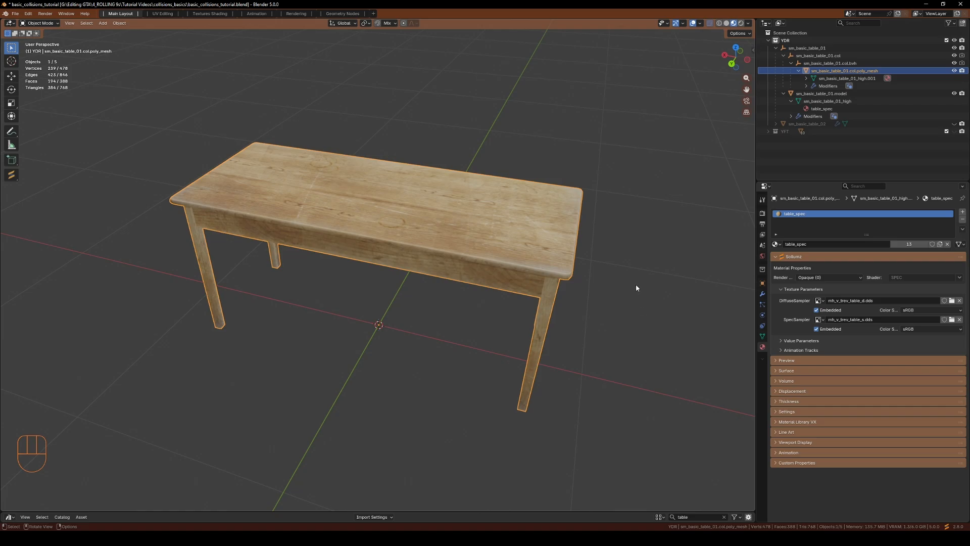
key(n)
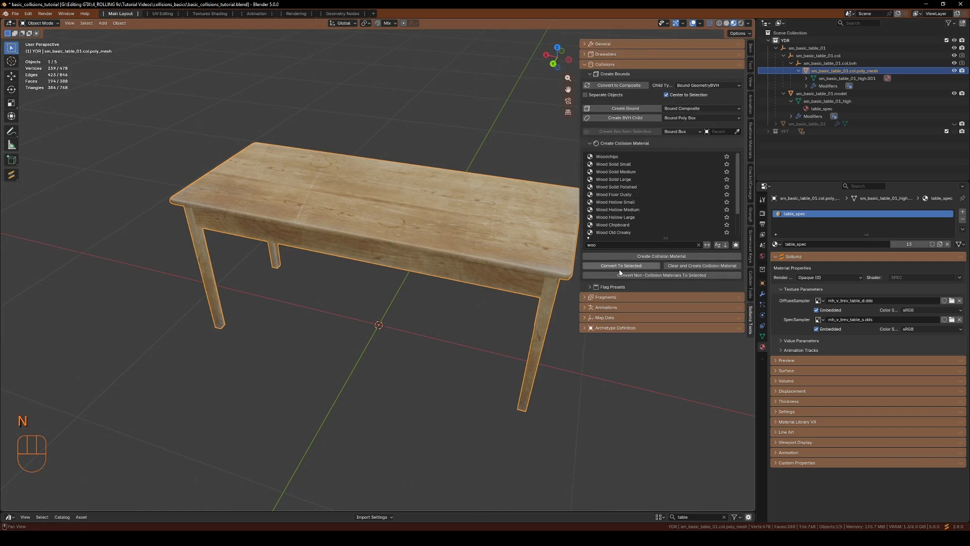
click(592, 143)
click(592, 143)
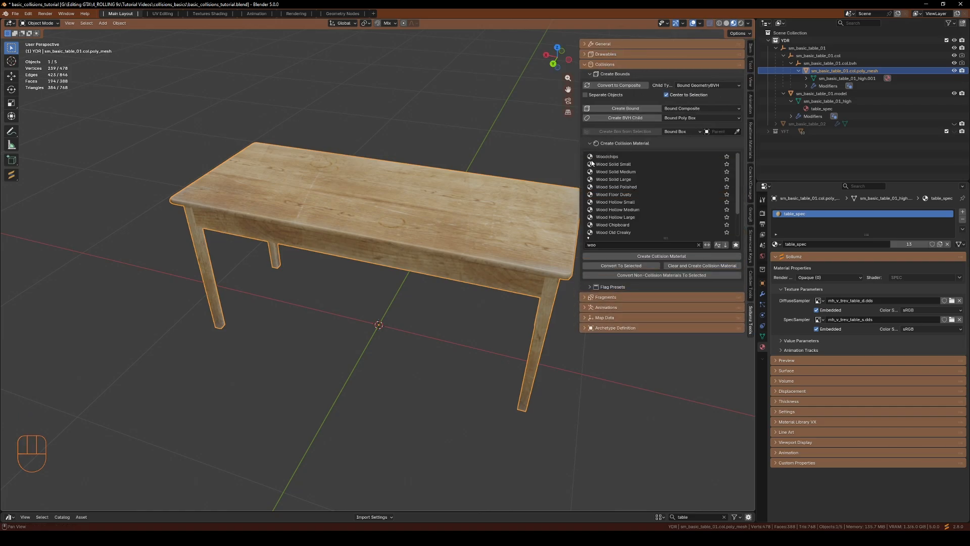
click(602, 245)
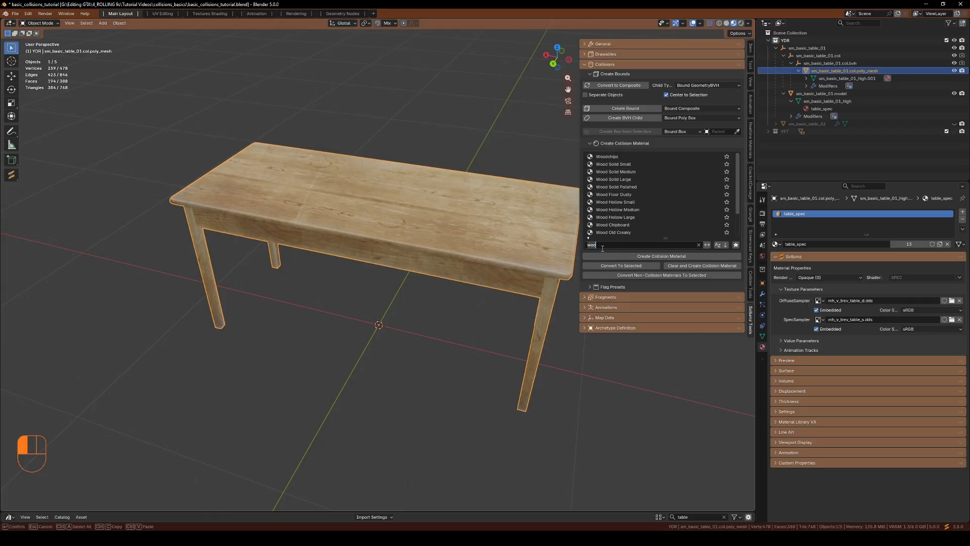
key(BackSpace)
click(609, 159)
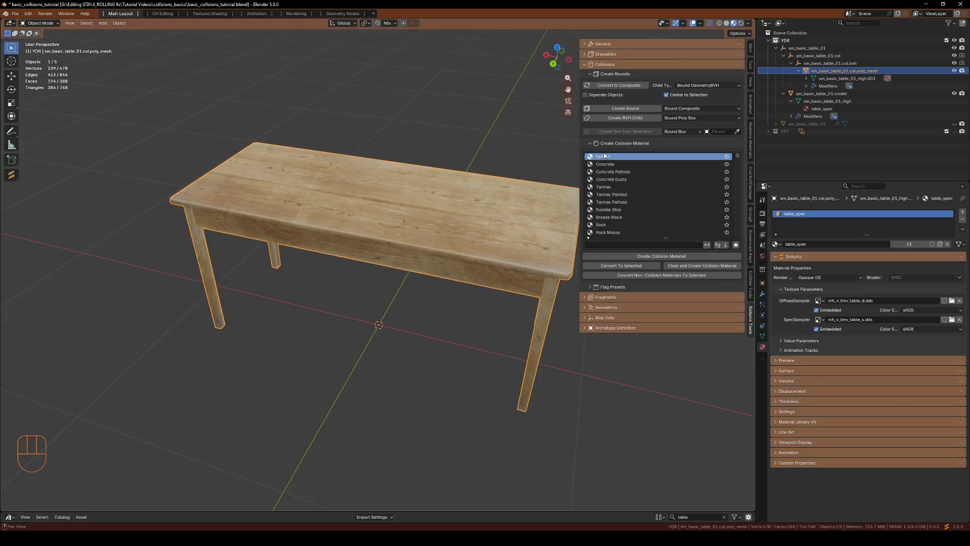
scroll(605, 217, down, 2)
click(612, 245)
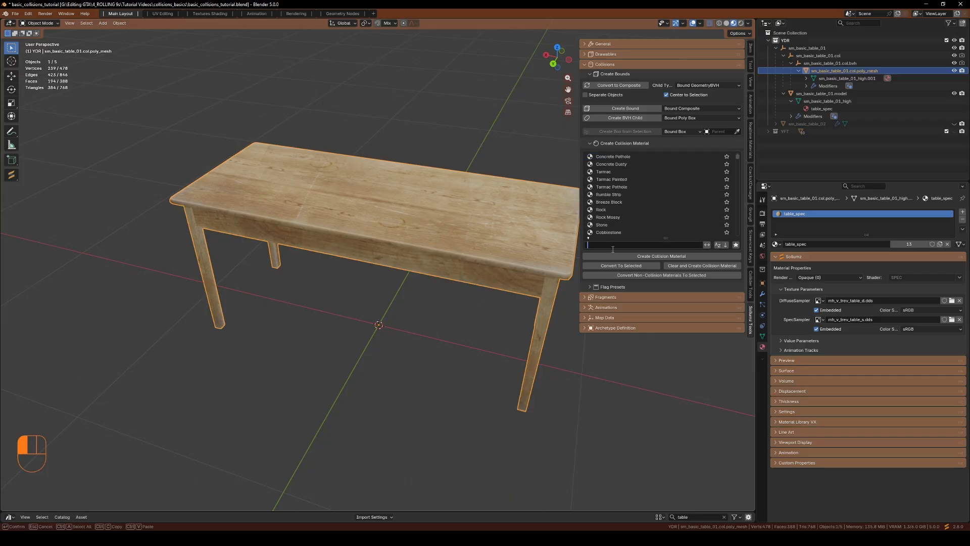
text(wood)
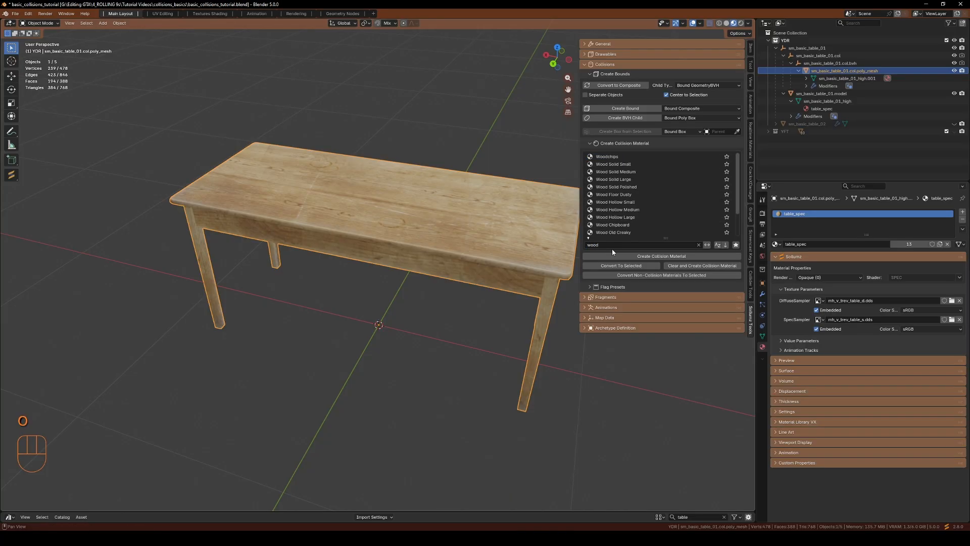
key(Return)
Clear the poly mesh's materials and assign the Wood Solid Medium collision material
click(616, 172)
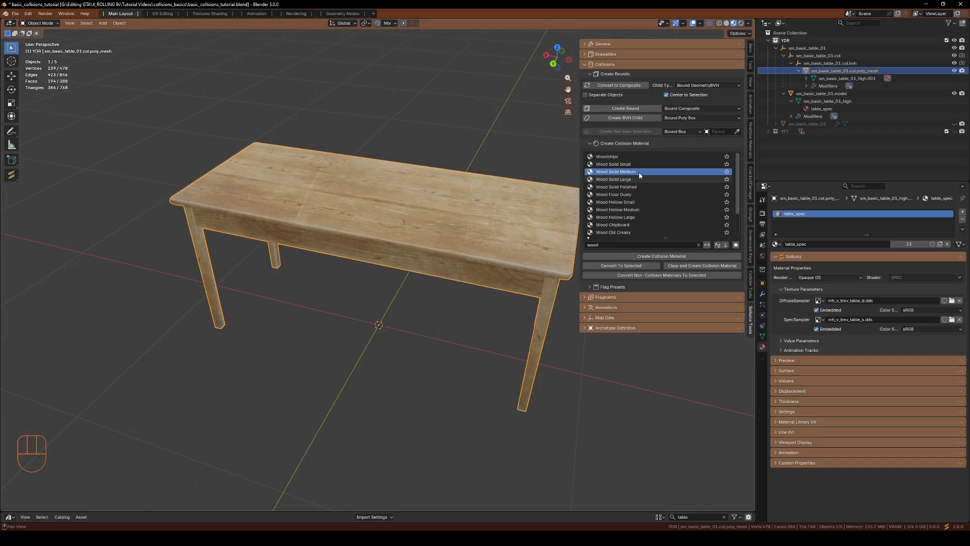
click(620, 166)
click(616, 173)
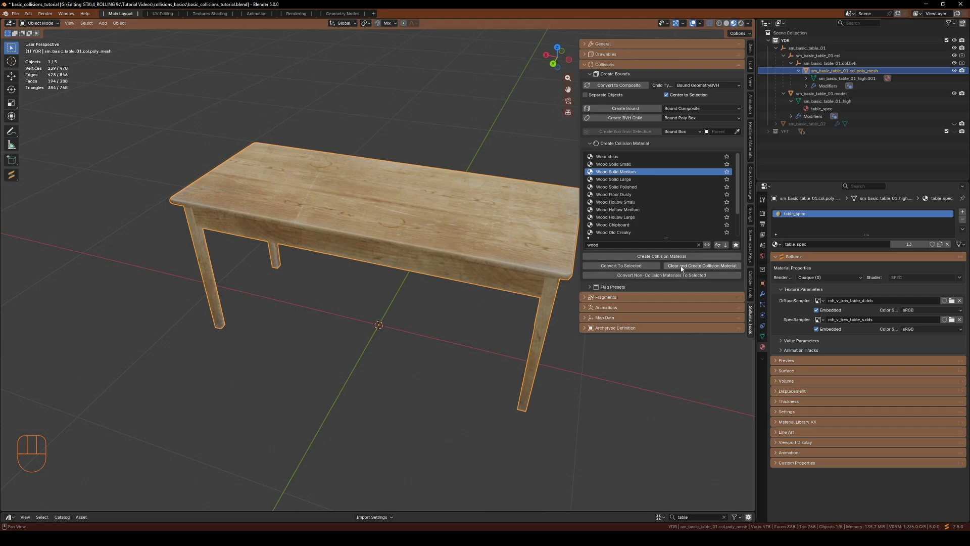
click(721, 268)
click(721, 268)
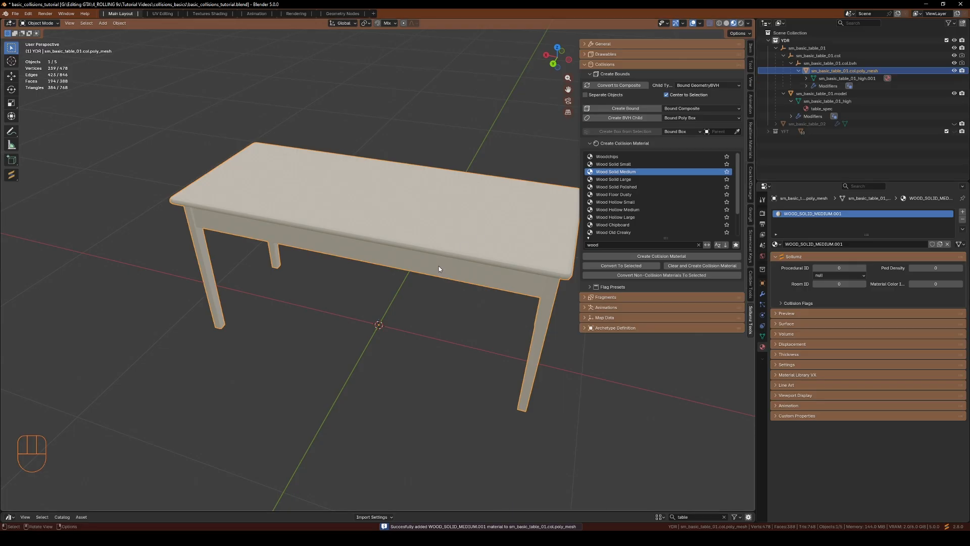
middle_drag(439, 266, 417, 268)
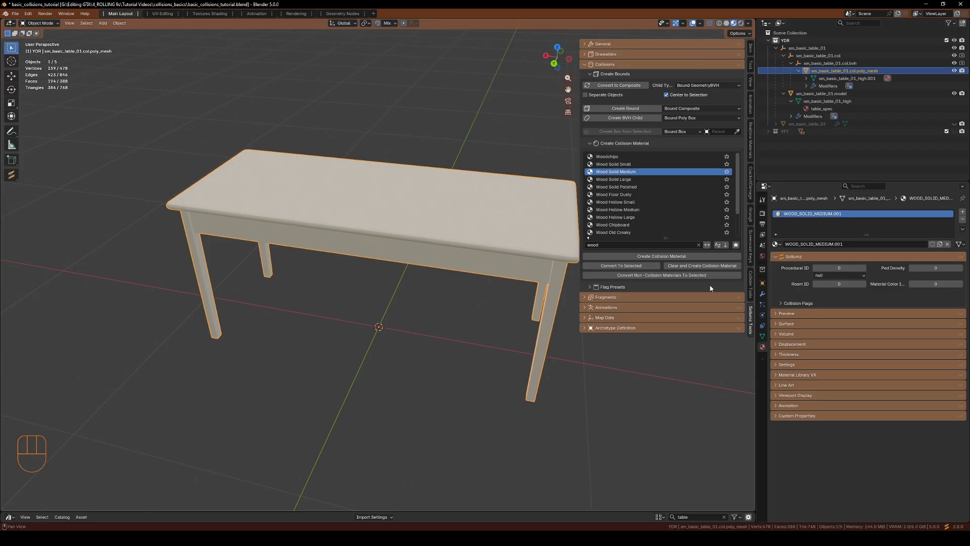
Expand the wood material's collision flags and enable Not Climbable
click(781, 303)
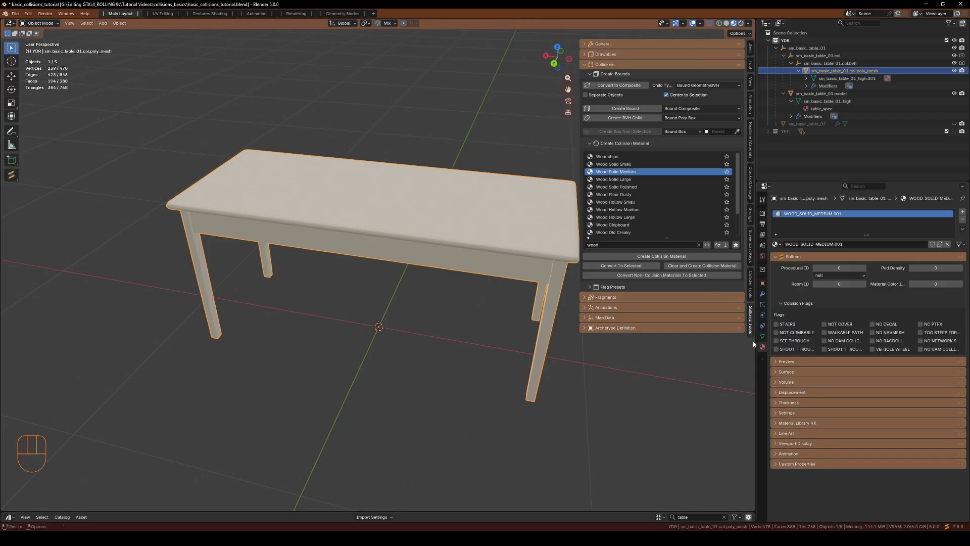
drag(757, 347, 723, 347)
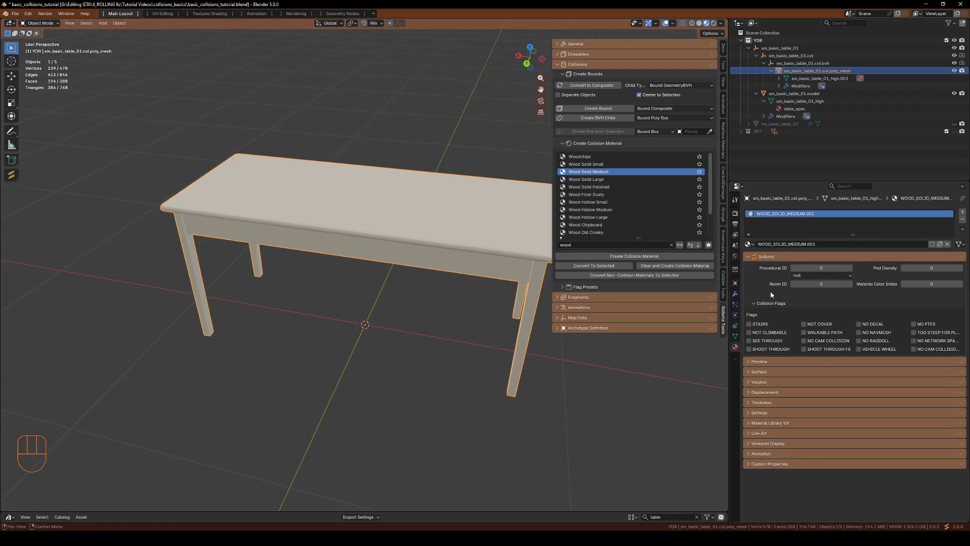
click(756, 333)
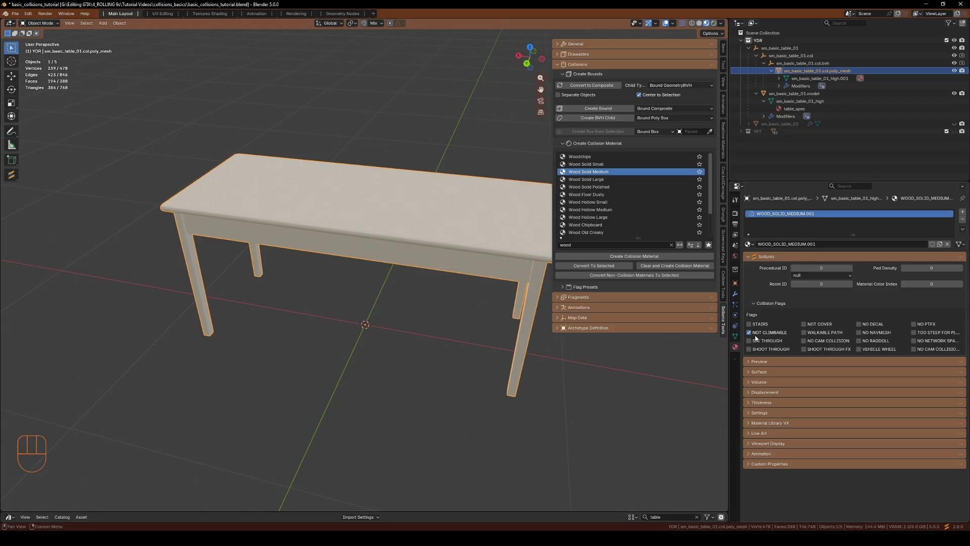
click(812, 326)
click(804, 324)
drag(732, 367, 619, 374)
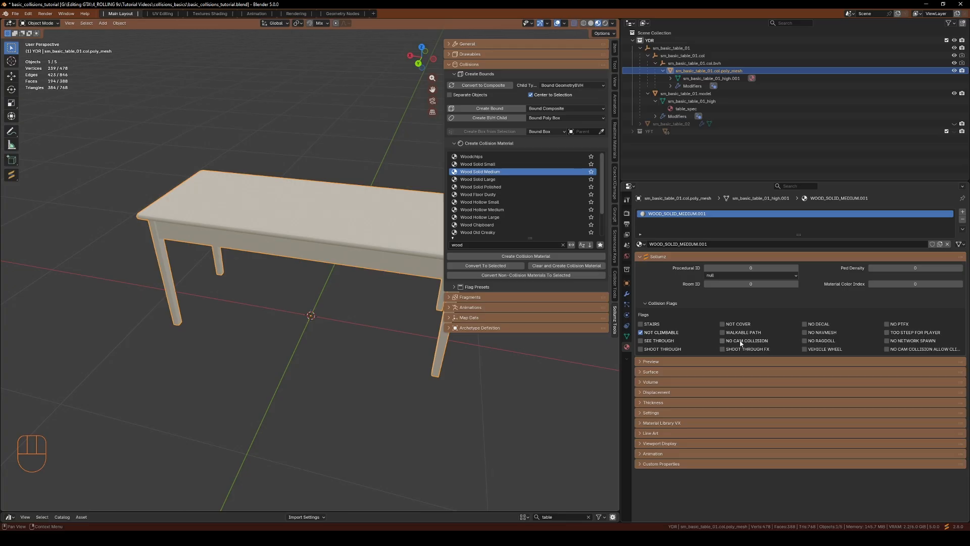
drag(621, 363, 728, 365)
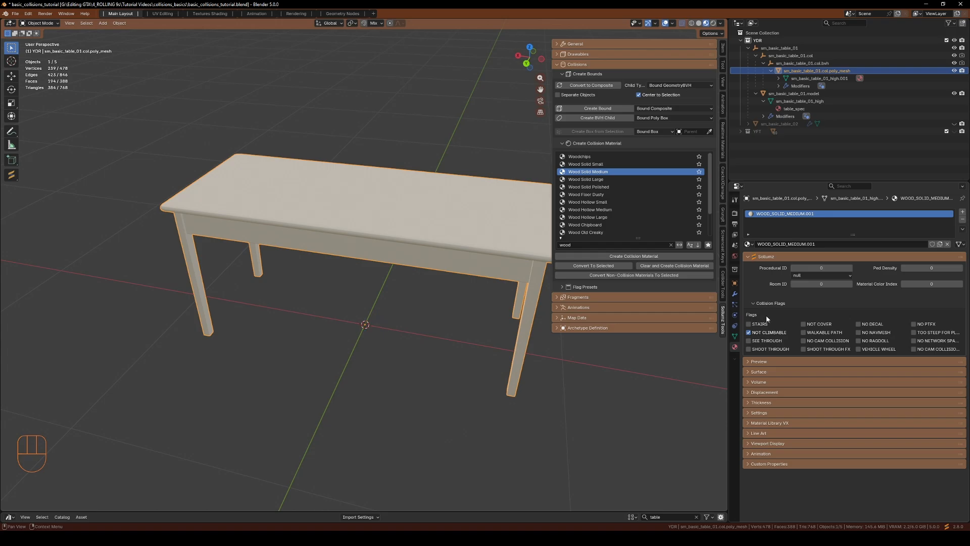
click(753, 304)
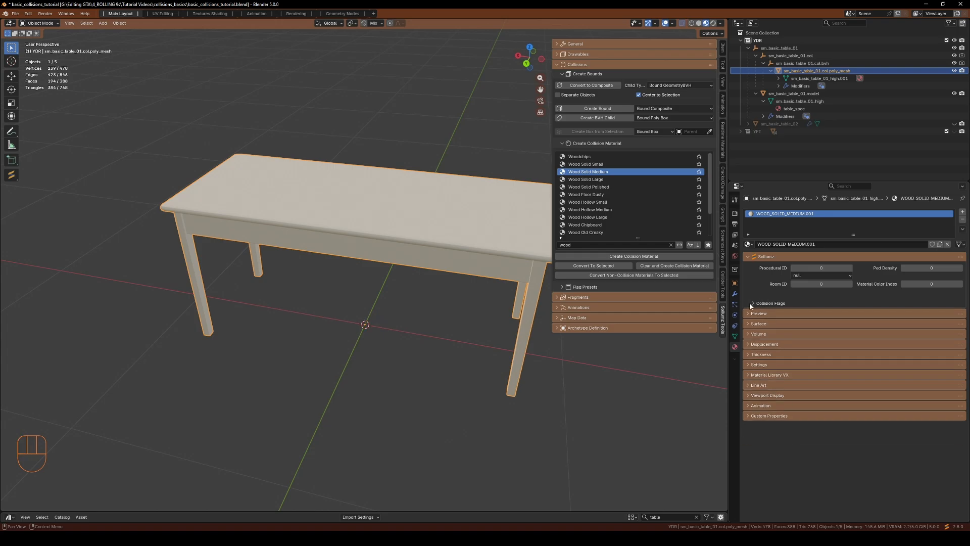
click(760, 303)
Review the BVH object's composite flags and the poly mesh's collision material properties
click(811, 64)
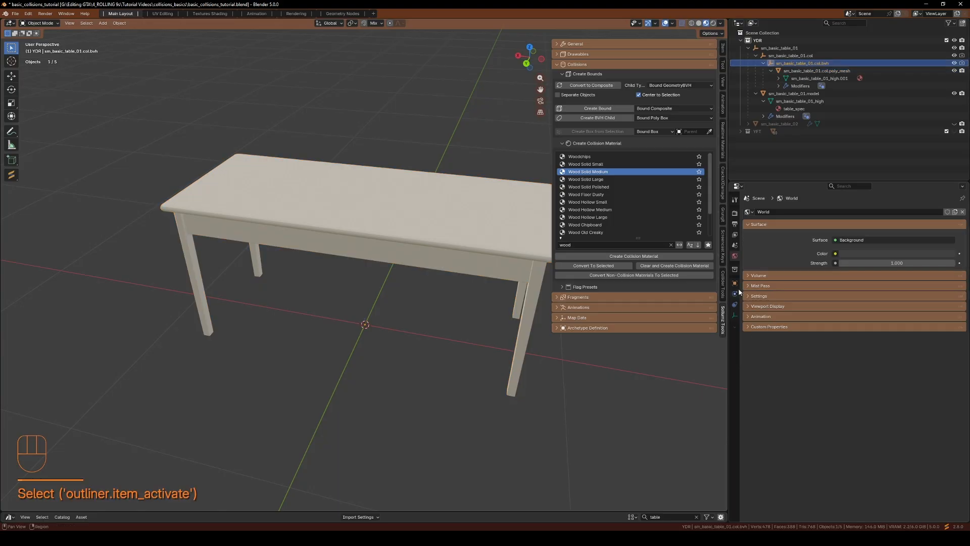
click(735, 283)
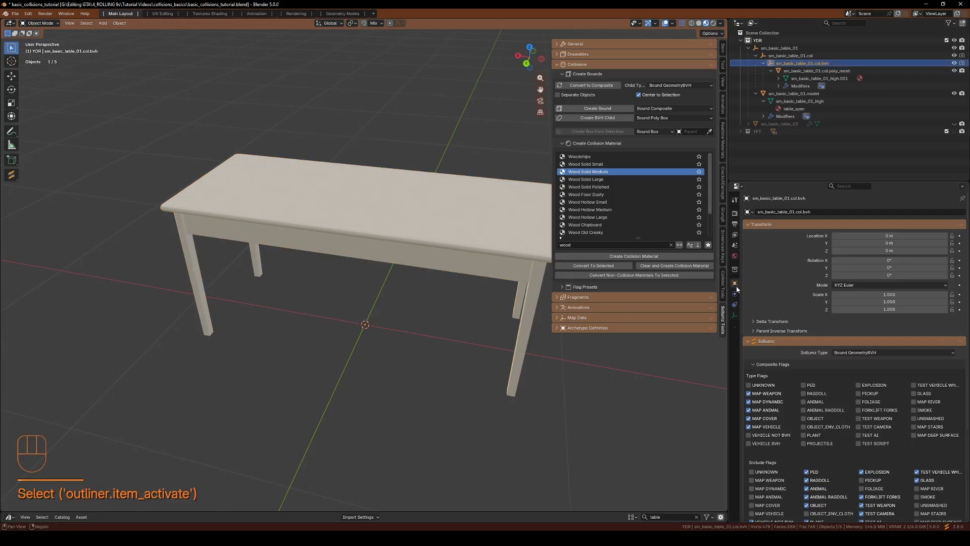
click(817, 70)
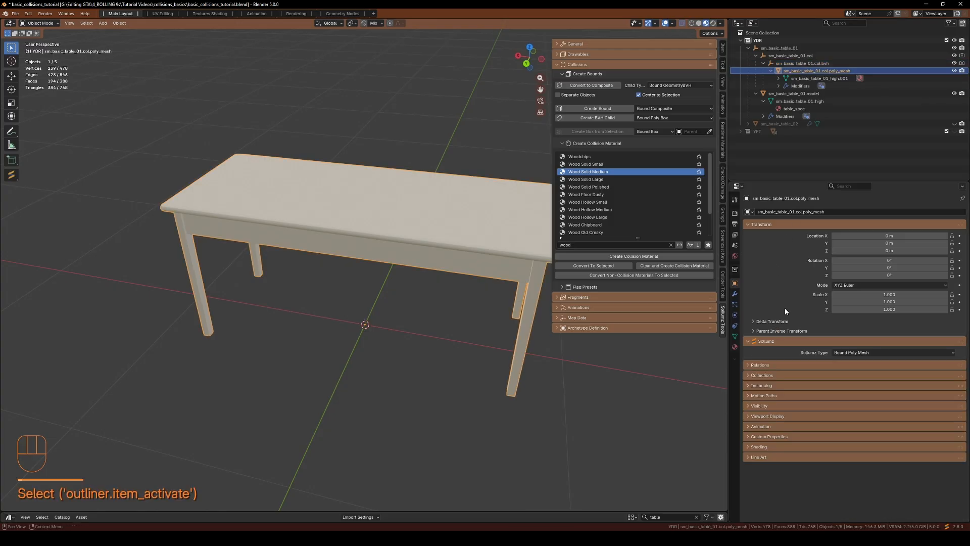
click(735, 347)
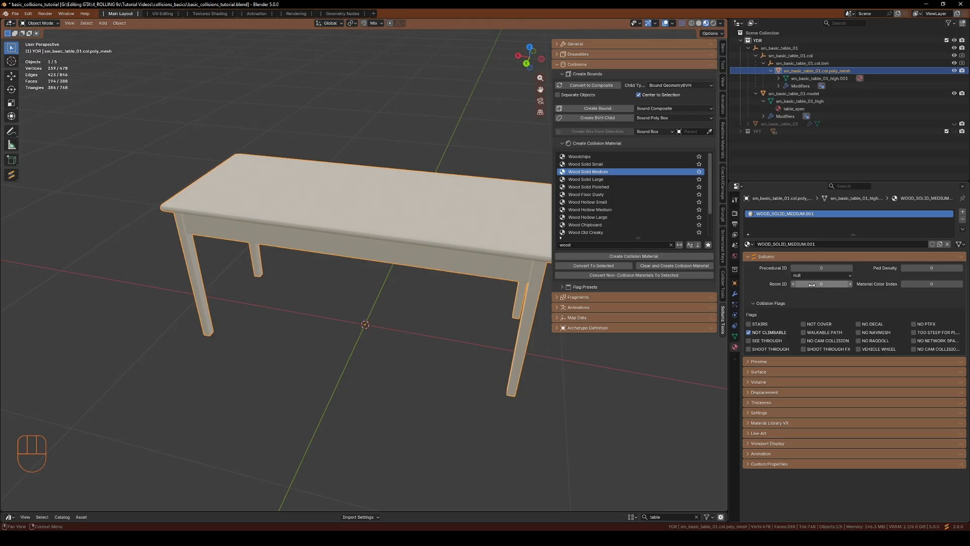
click(850, 284)
click(794, 284)
middle_drag(334, 344, 361, 247)
middle_drag(317, 302, 344, 379)
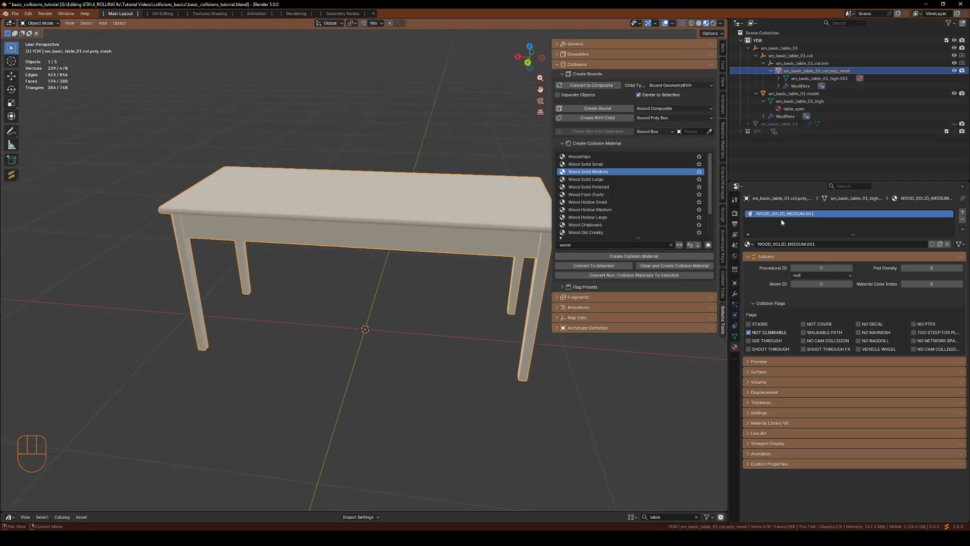
Remove the collision poly mesh's color attribute and UV map
click(735, 336)
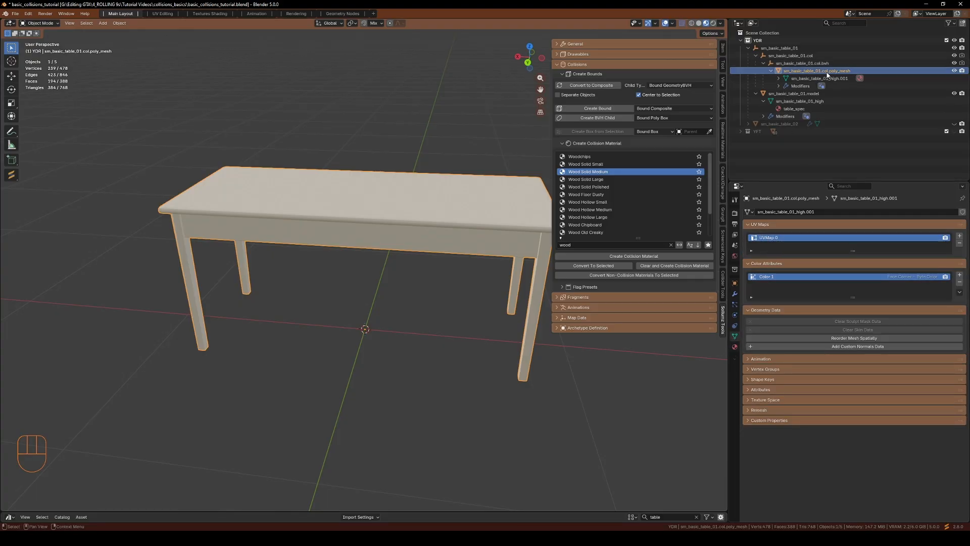
click(960, 281)
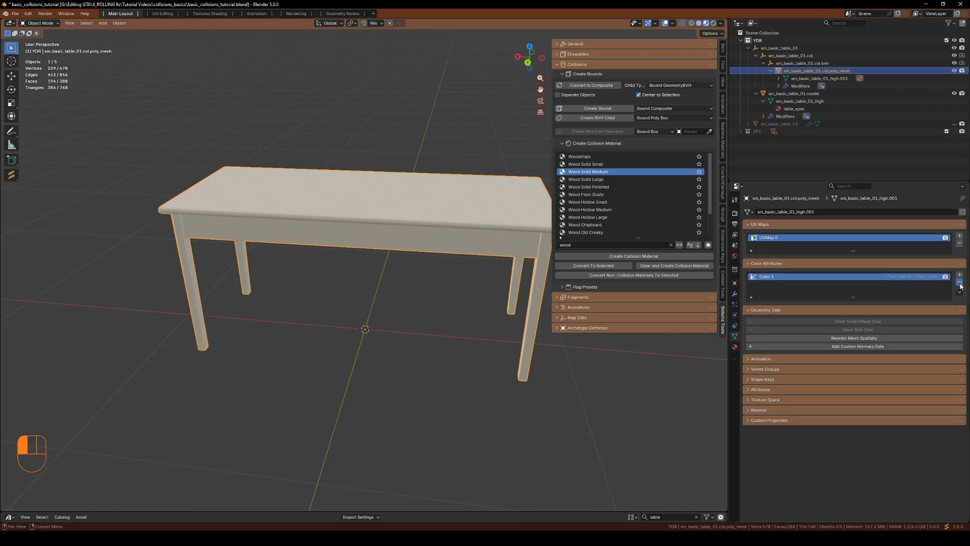
click(960, 245)
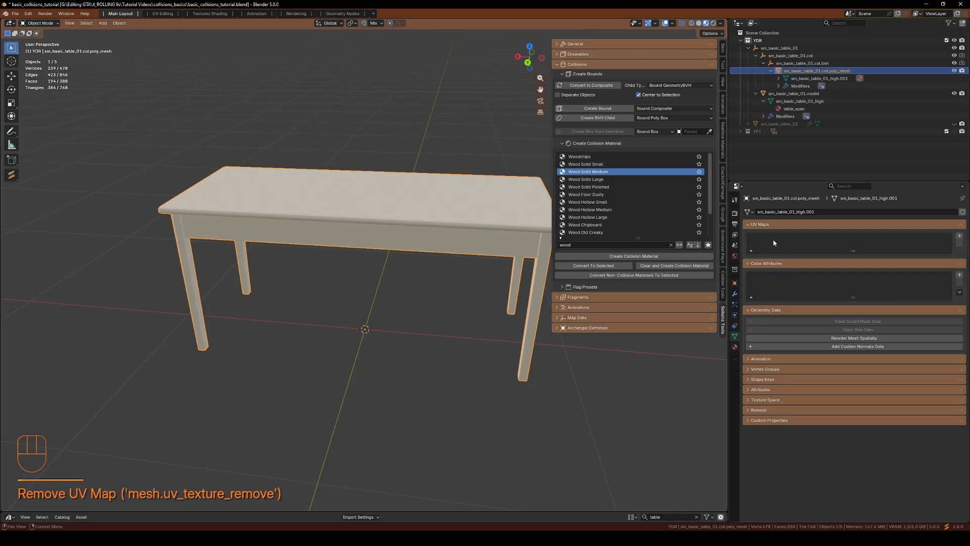
Export sm_basic_table_01 as CW XML into the complete\2 folder
click(775, 49)
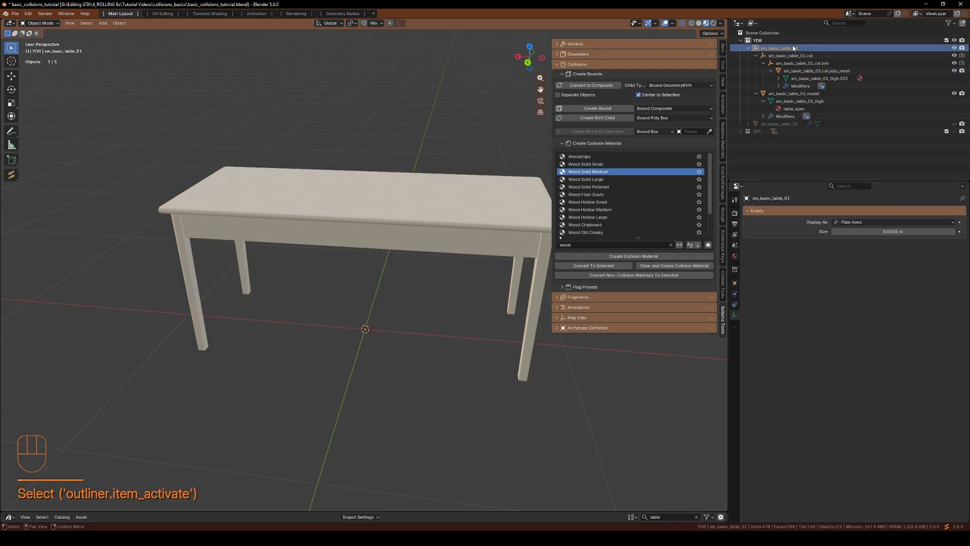
key(v)
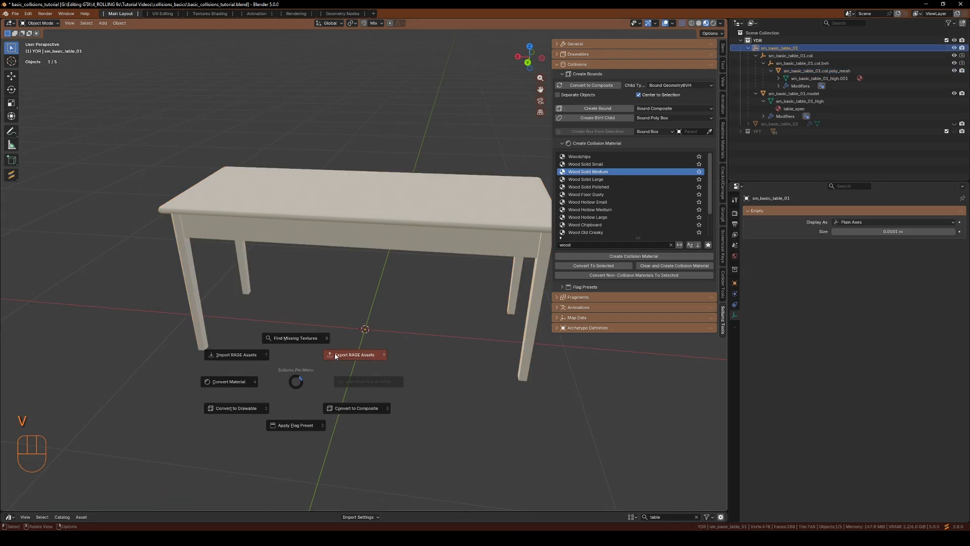
click(353, 353)
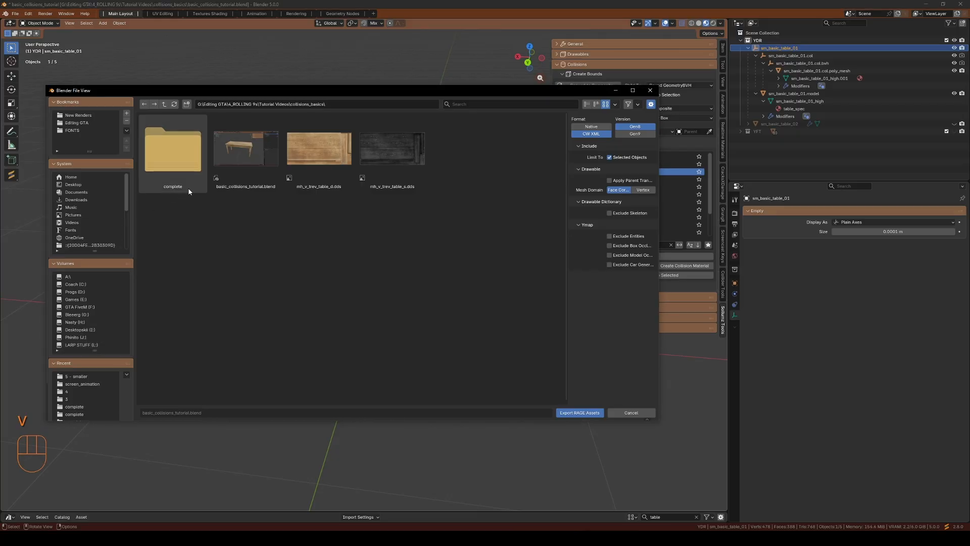
click(179, 161)
click(179, 161)
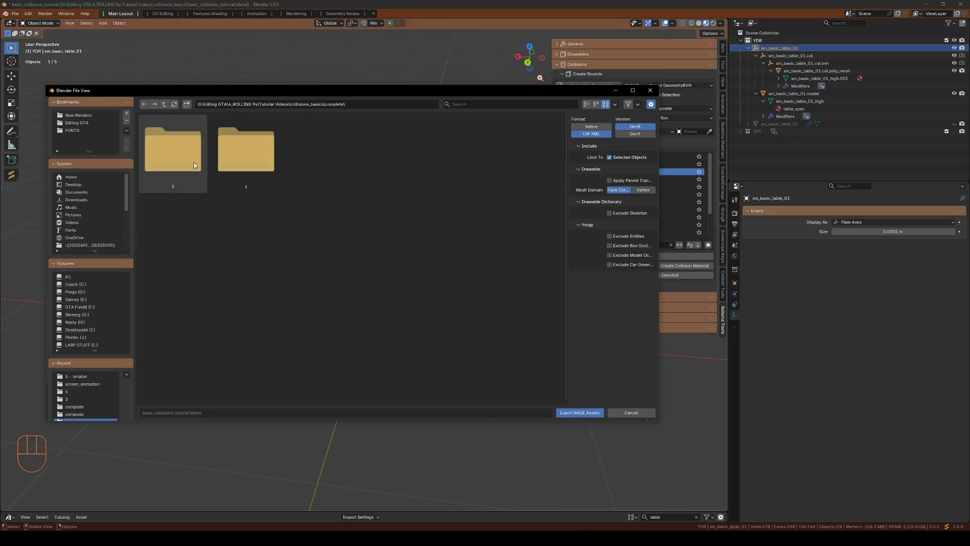
click(179, 153)
click(179, 153)
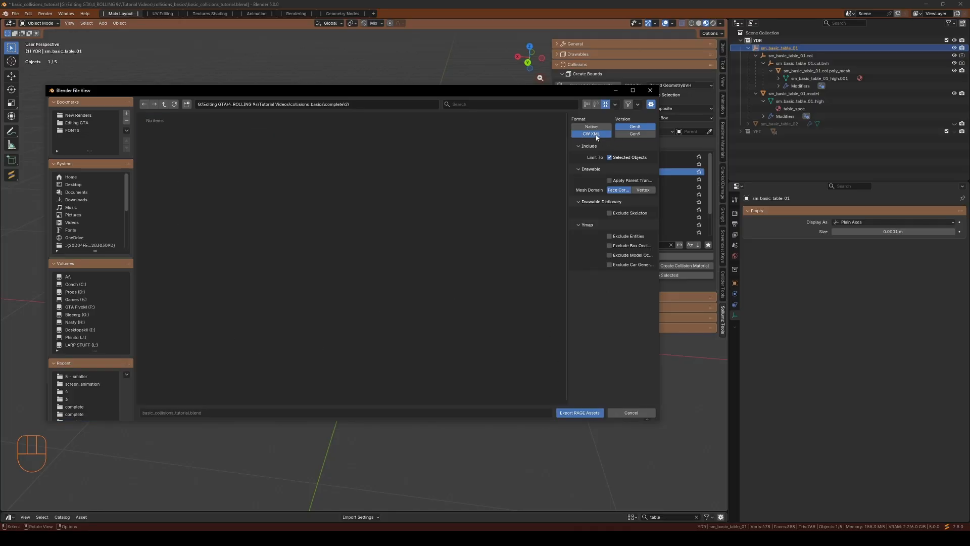
click(571, 412)
click(483, 526)
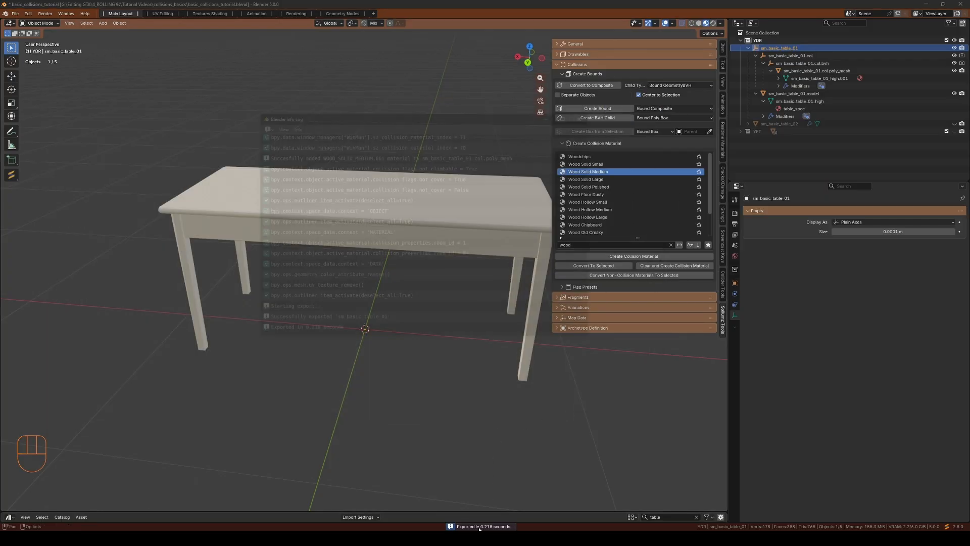
Switch to CodeWalker, import sm_basic_table_01.ydr.xml into the collision_basics folder, and open it
click(586, 115)
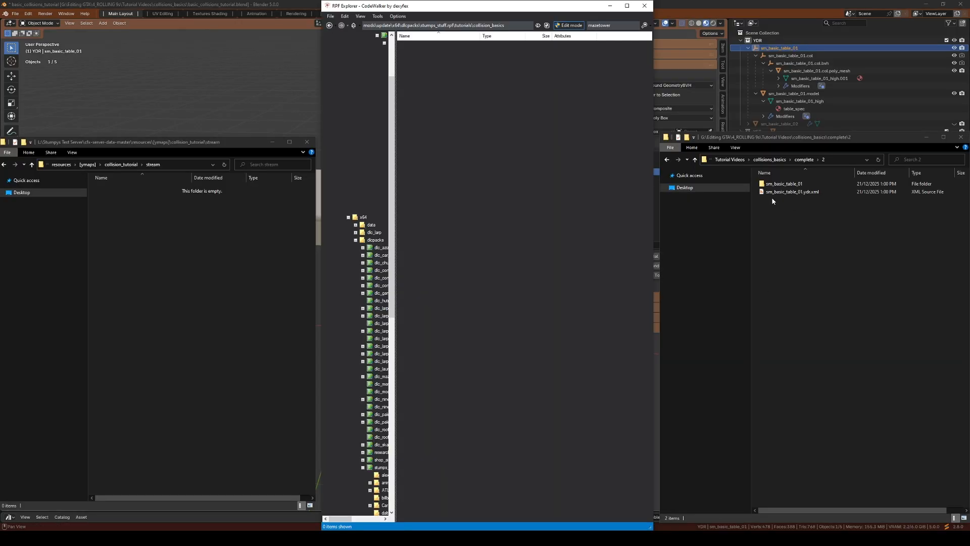
click(792, 192)
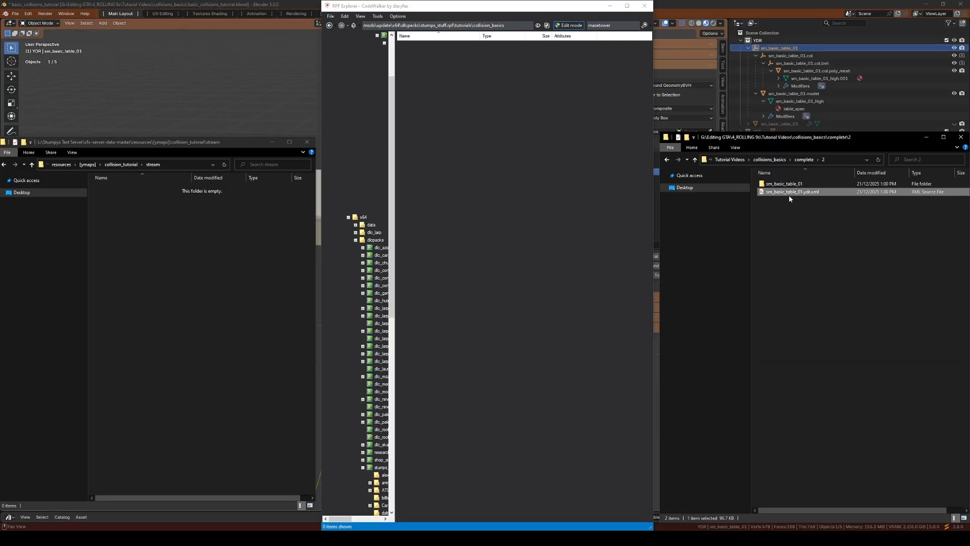
drag(786, 195, 470, 126)
double_click(423, 44)
Turn on collision mesh display in the model viewer, inspect the table, and close the viewer
drag(271, 150, 263, 288)
click(228, 315)
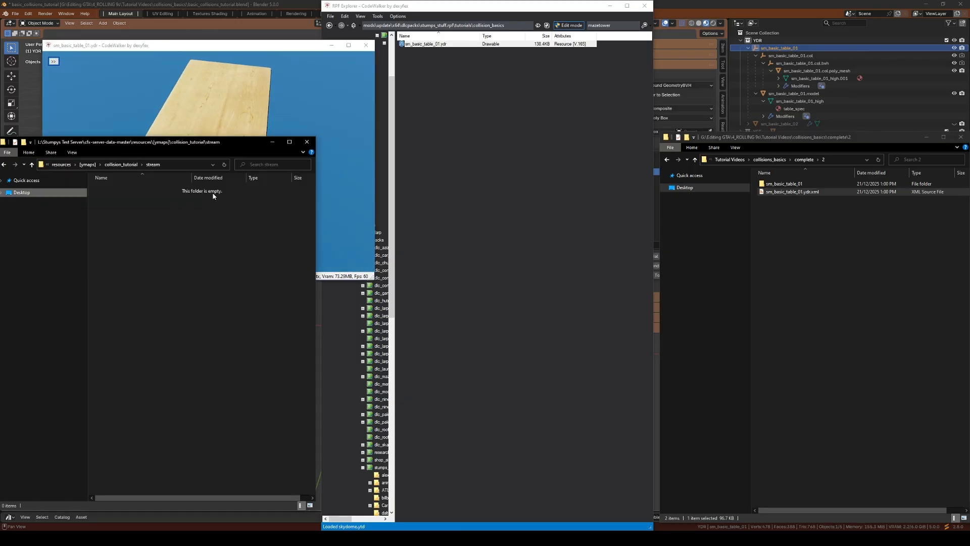
drag(200, 94, 132, 98)
click(54, 61)
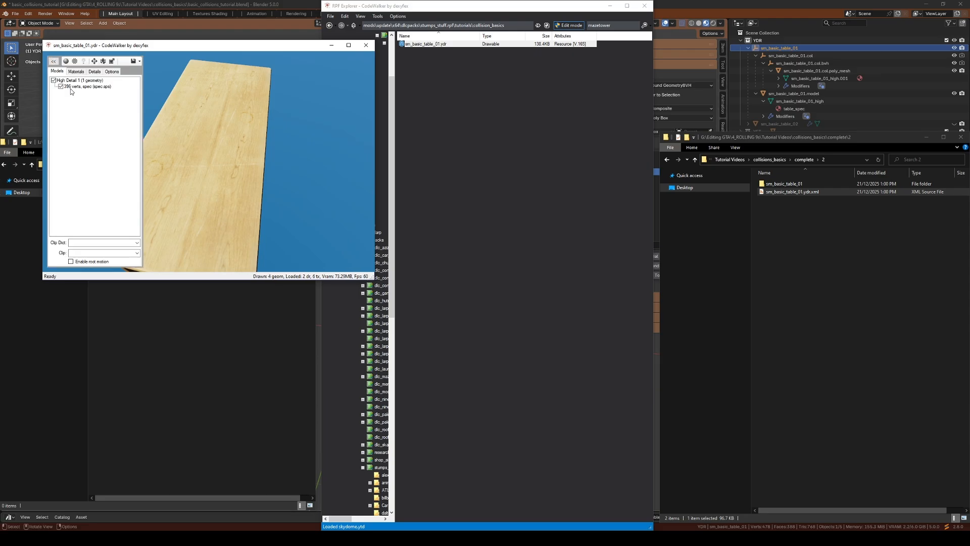
click(111, 72)
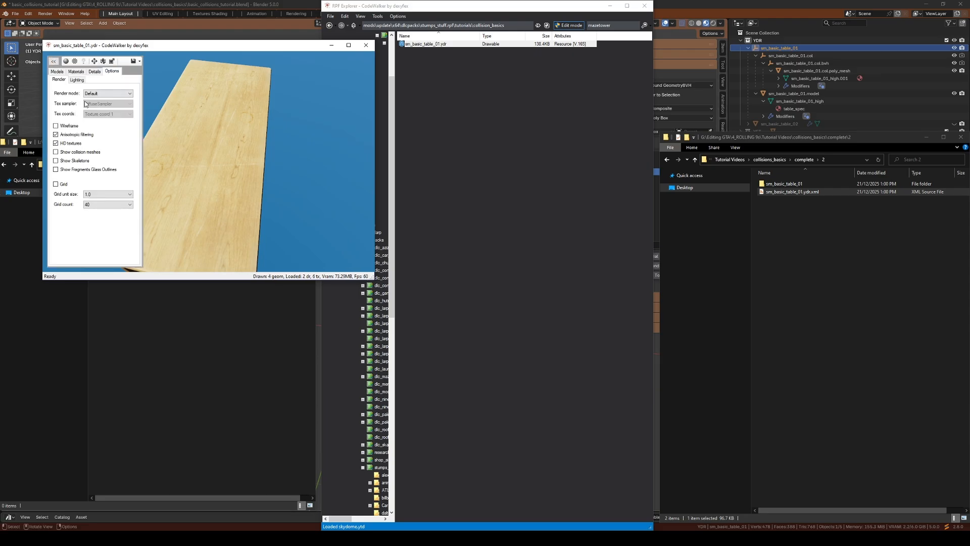
click(56, 152)
mouse_move(228, 217)
mouse_down()
mouse_move(202, 167)
mouse_move(306, 161)
mouse_move(232, 189)
mouse_move(288, 189)
mouse_move(316, 86)
mouse_up()
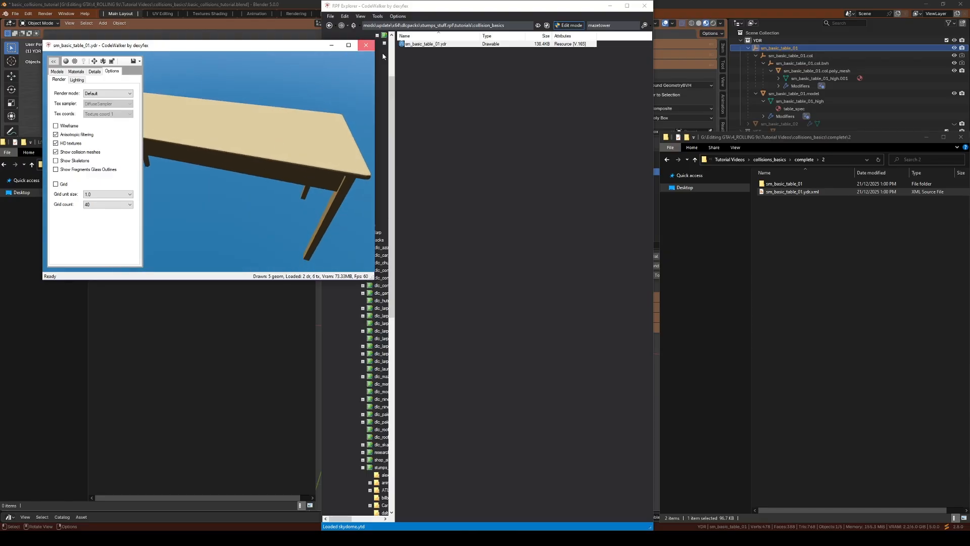
click(366, 45)
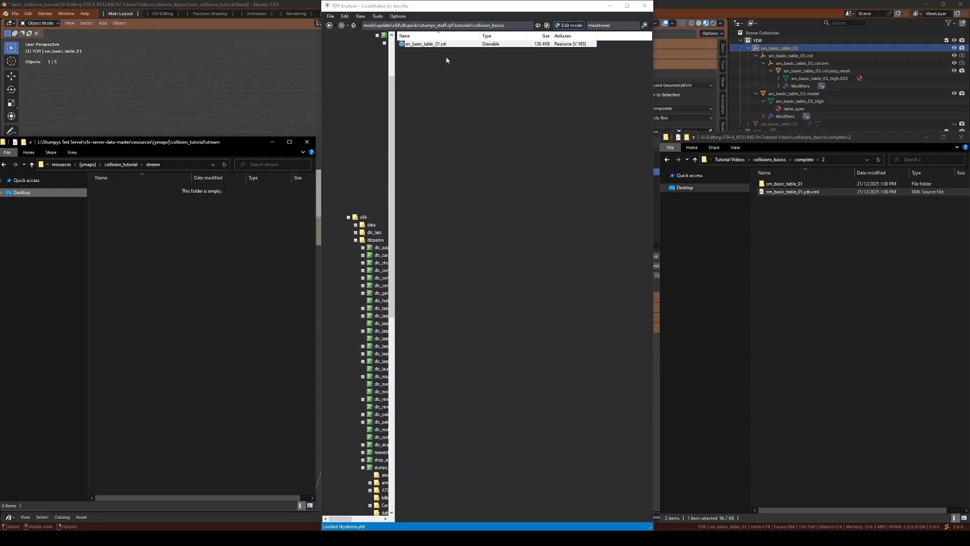
Return to Blender, hide sm_basic_table_01, and show and expand sm_basic_table_02
click(780, 4)
mouse_move(369, 258)
middle_down()
mouse_move(345, 273)
mouse_move(362, 266)
middle_up()
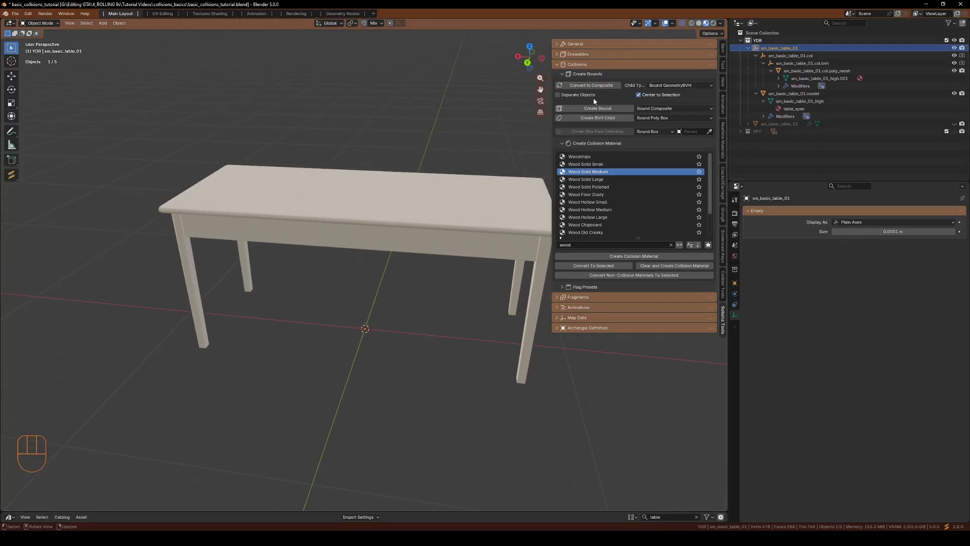
click(749, 49)
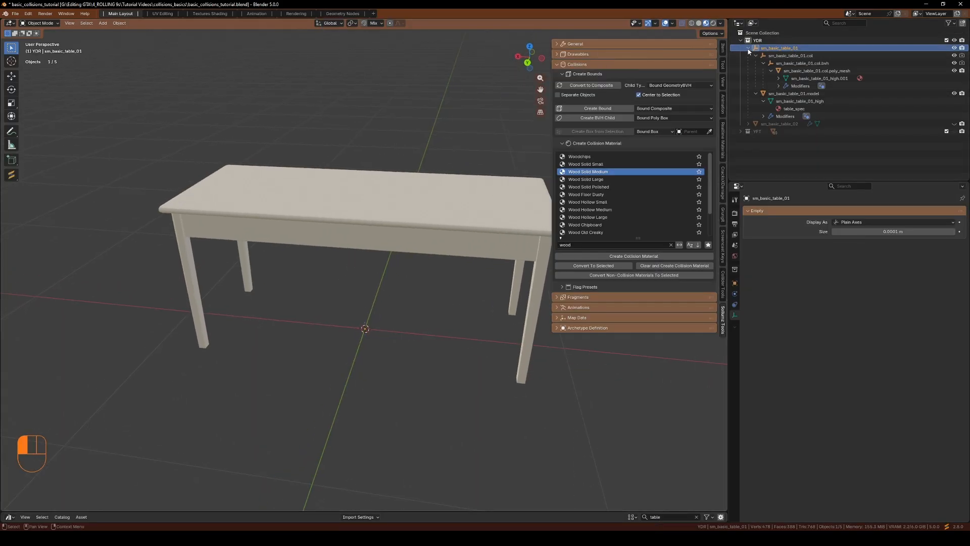
shift+click(954, 48)
shift+click(954, 55)
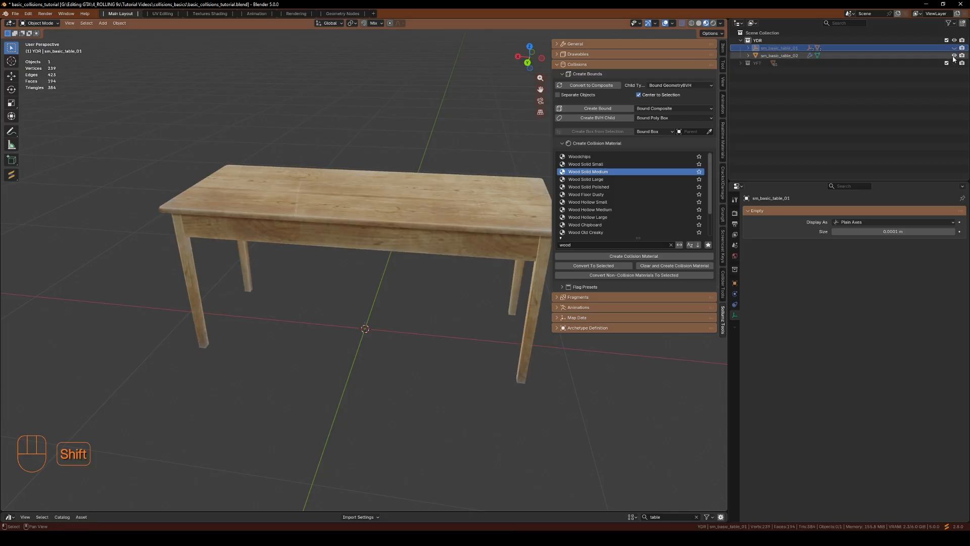
click(749, 56)
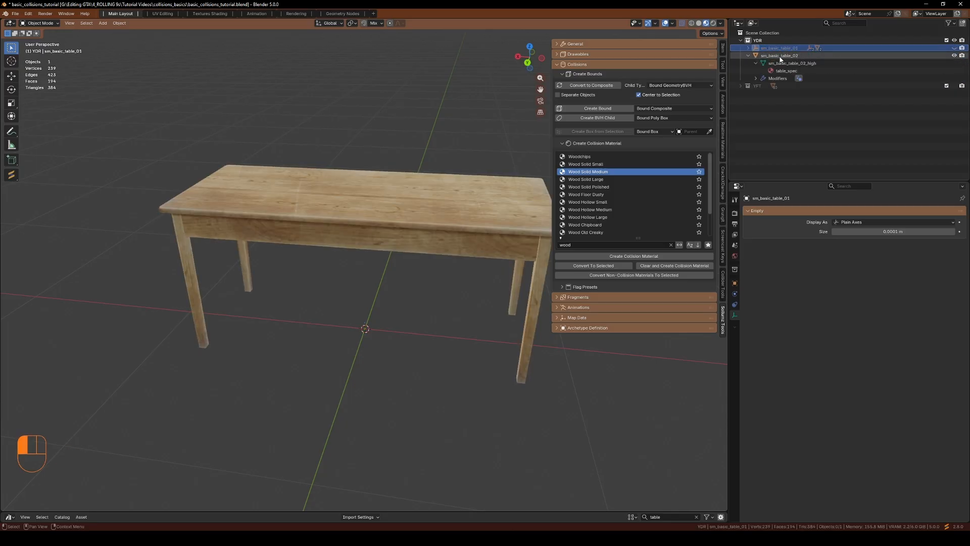
Convert the sm_basic_table_02_high mesh to a Drawable
click(815, 63)
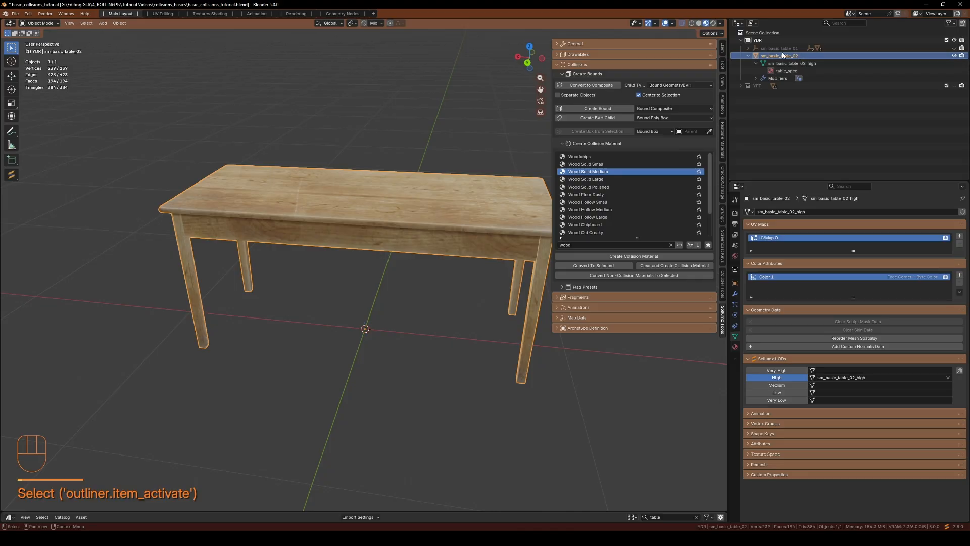
key(v)
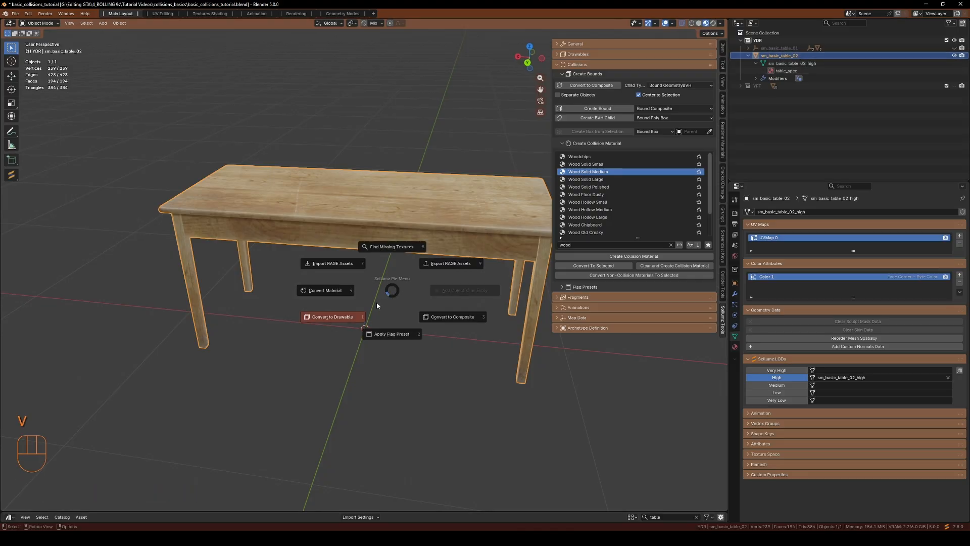
click(350, 318)
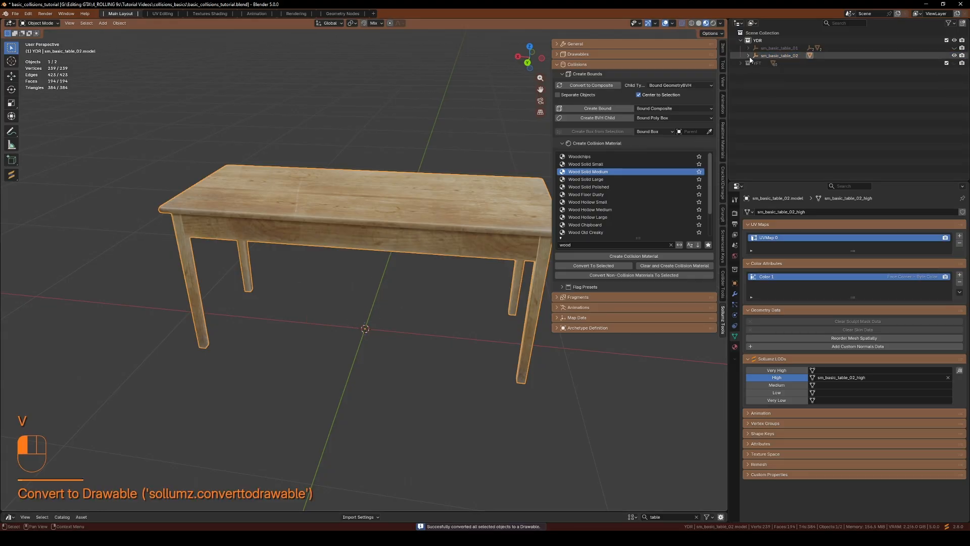
Create a Bound Composite under the sm_basic_table_02 object
click(780, 56)
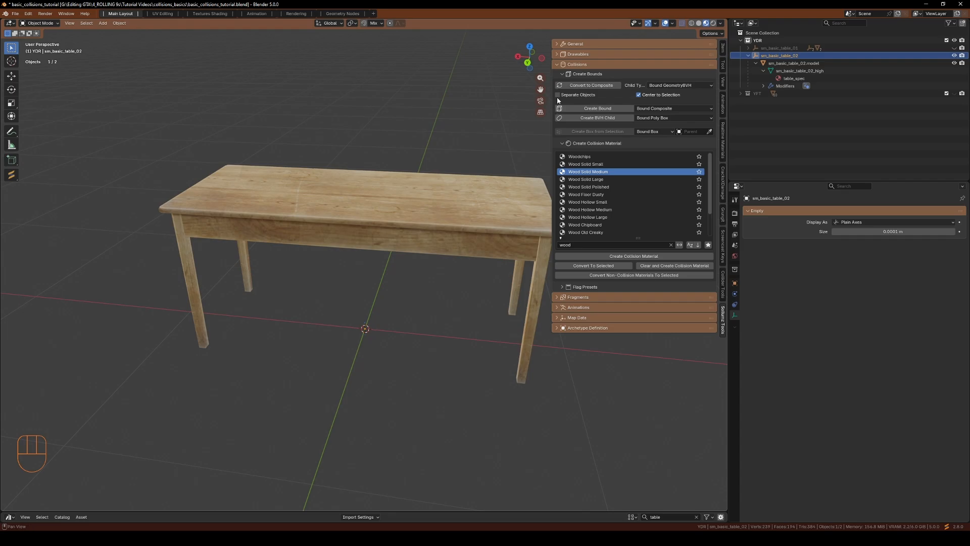
click(642, 110)
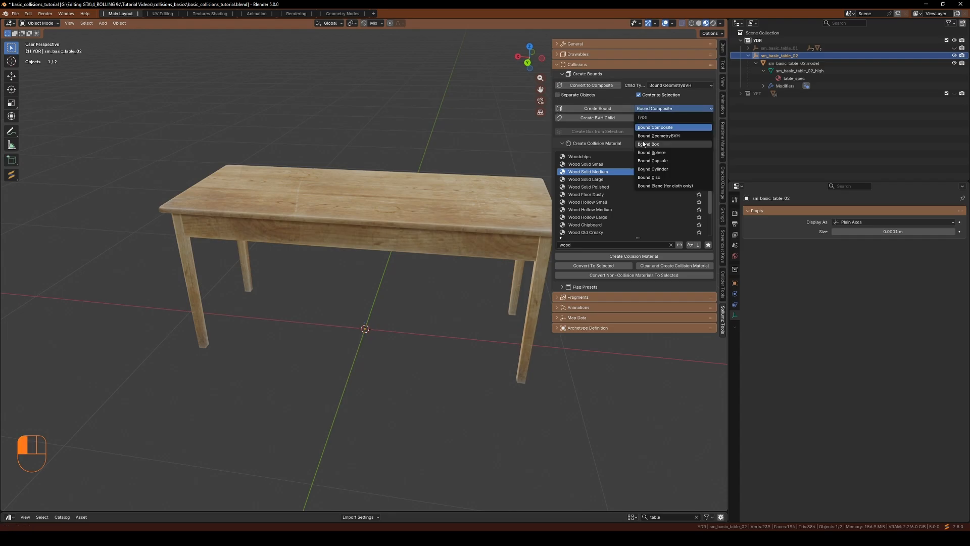
click(646, 128)
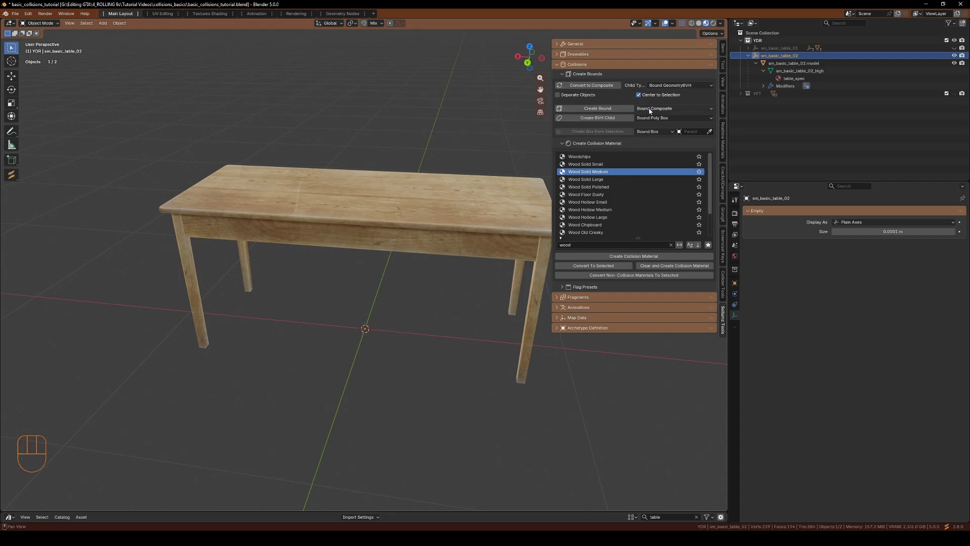
click(612, 109)
Rename the new bound composite to sm_basic_table_02.col
double_click(781, 64)
ctrl+click(780, 56)
key(super+c)
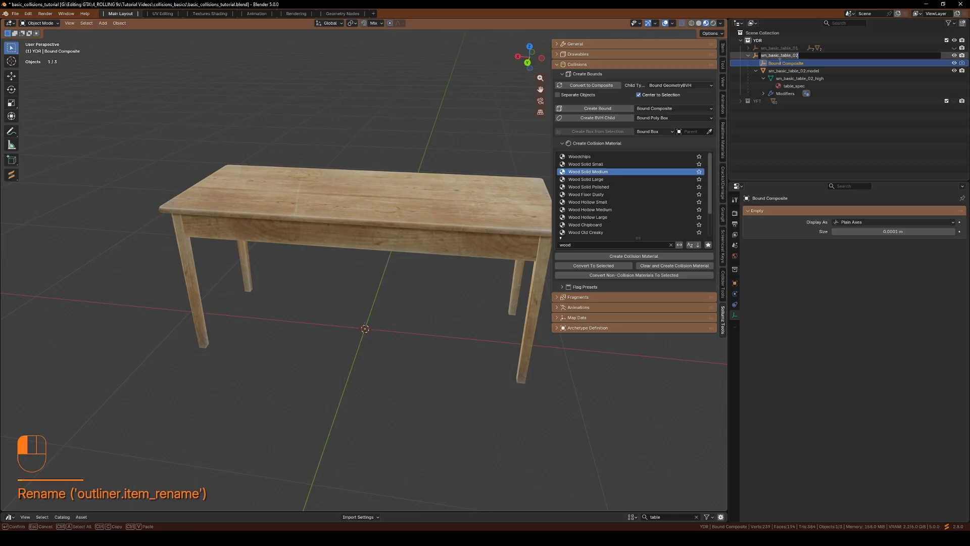
ctrl+click(781, 63)
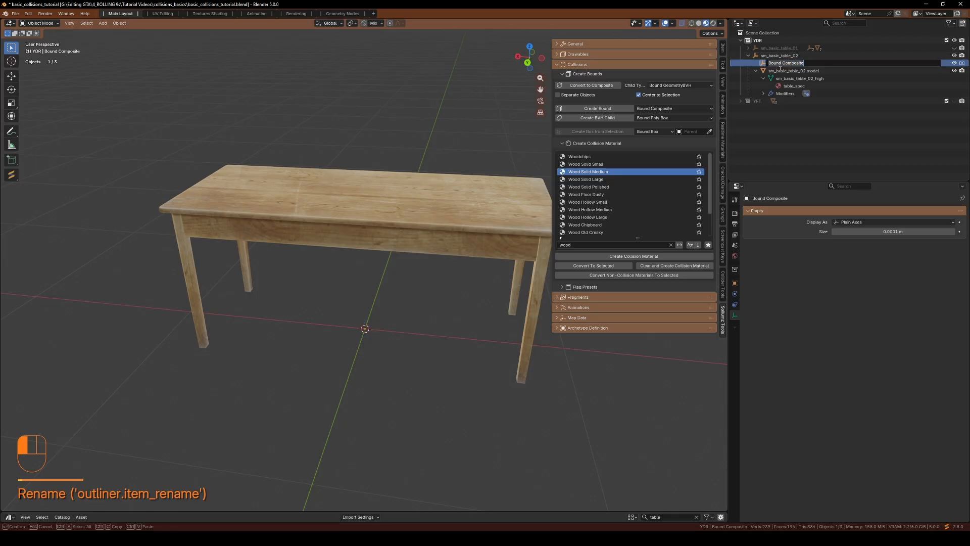
key(super+v)
click(790, 109)
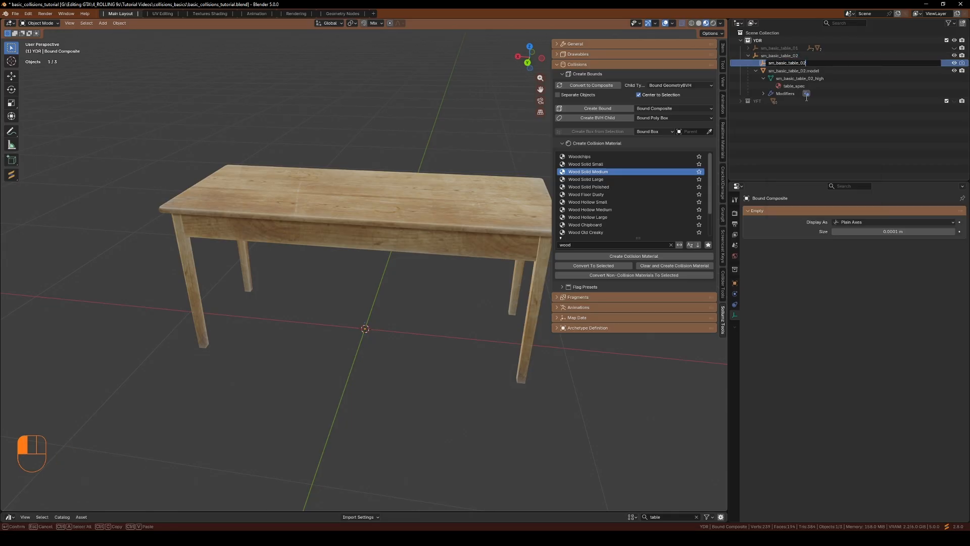
text(.col)
key(Return)
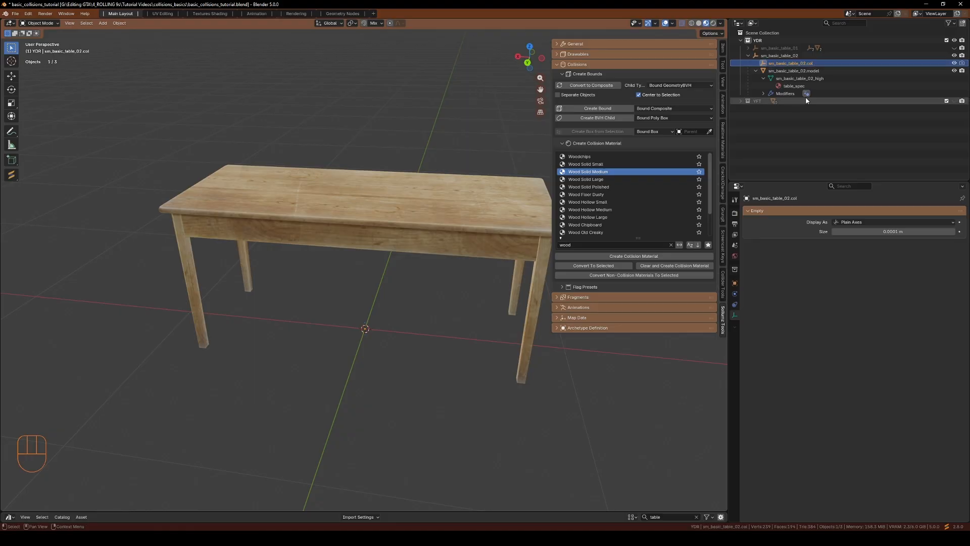
Select the sm_basic_table_02 model mesh and enter Edit Mode
click(781, 65)
middle_drag(270, 372, 336, 342)
click(190, 222)
key(Tab)
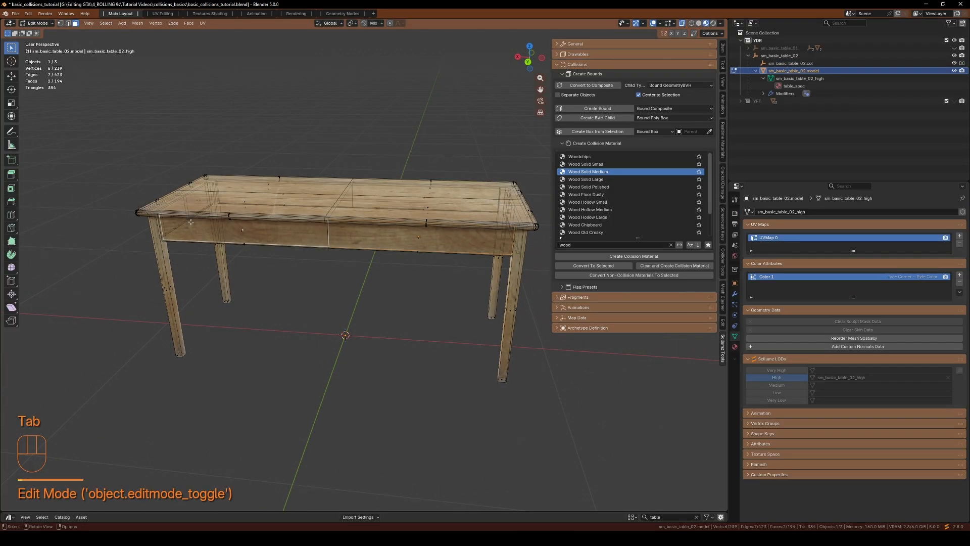
middle_drag(247, 421, 354, 319)
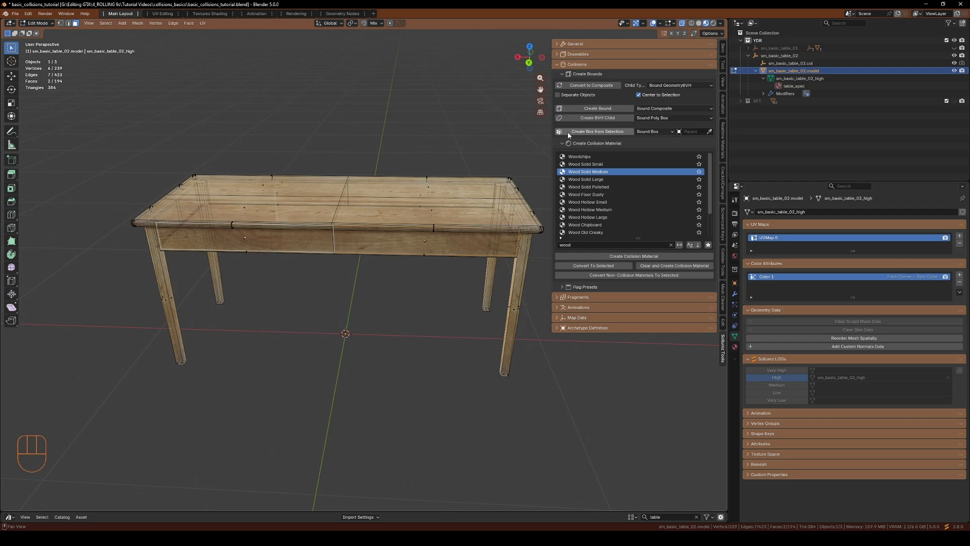
Set the parent for Create Box from Selection to sm_basic_table_02.col with the eyedropper
drag(553, 135, 527, 135)
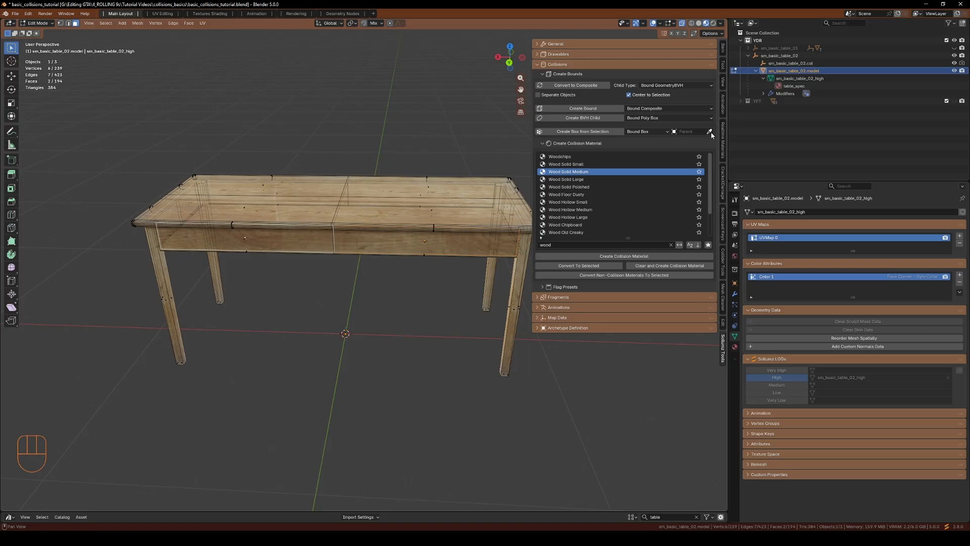
click(688, 131)
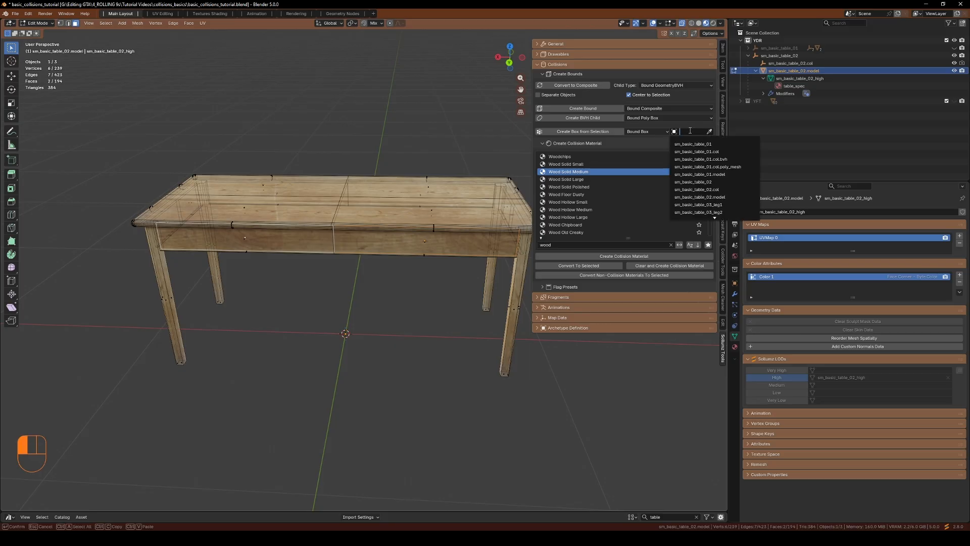
click(709, 132)
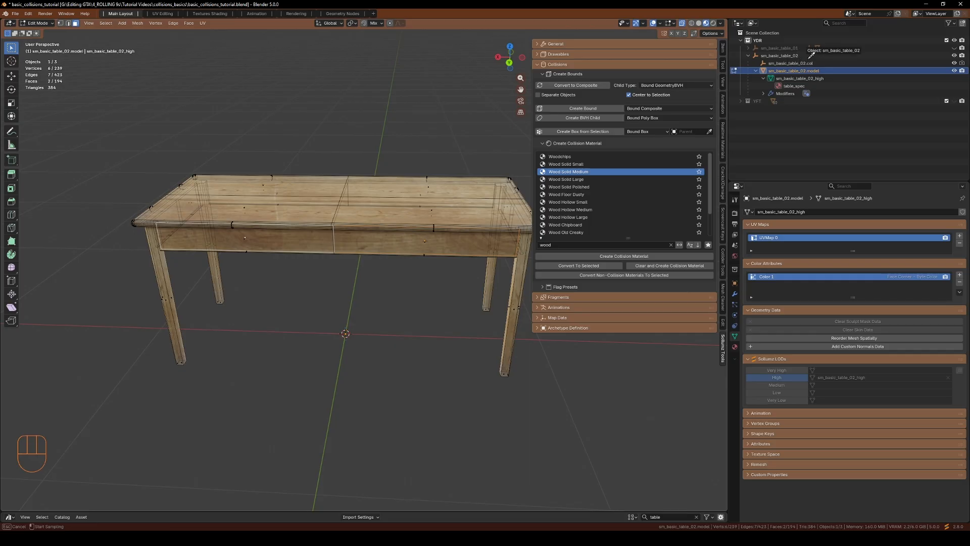
click(791, 63)
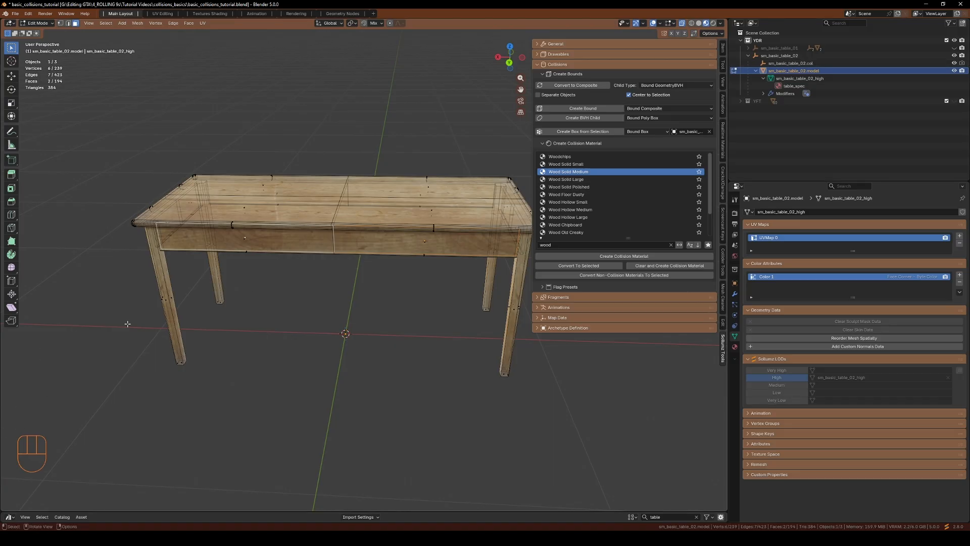
Select the whole front-left leg and create a box bound from the selection
drag(144, 279, 182, 332)
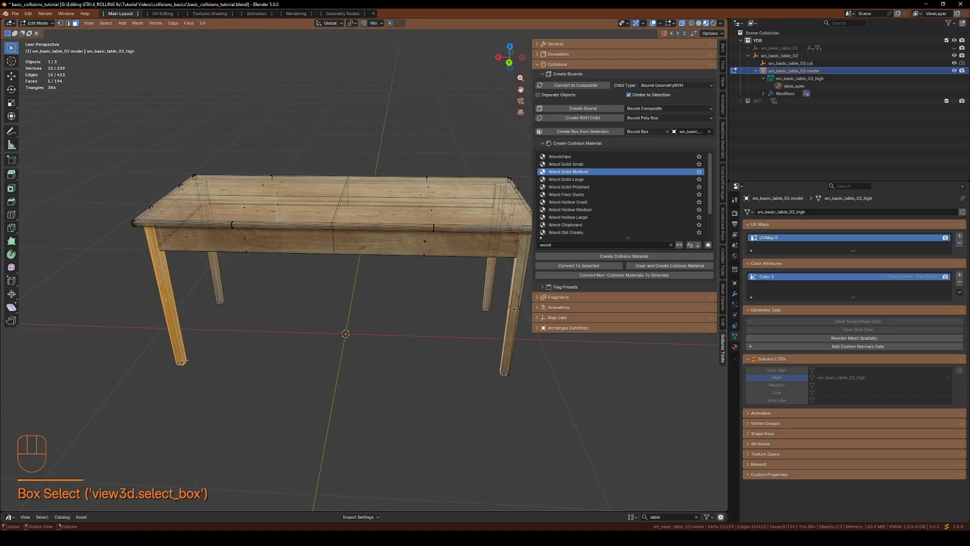
key(l)
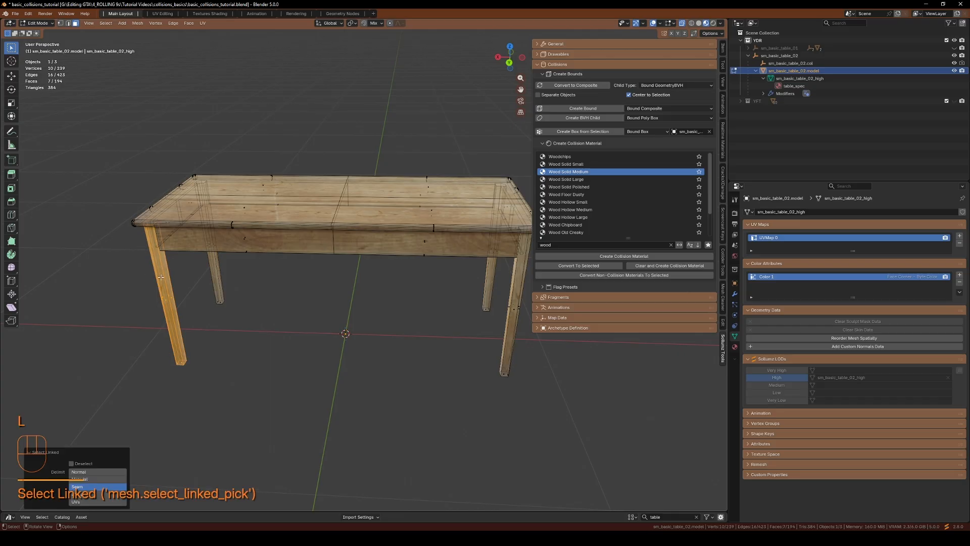
middle_drag(193, 300, 405, 273)
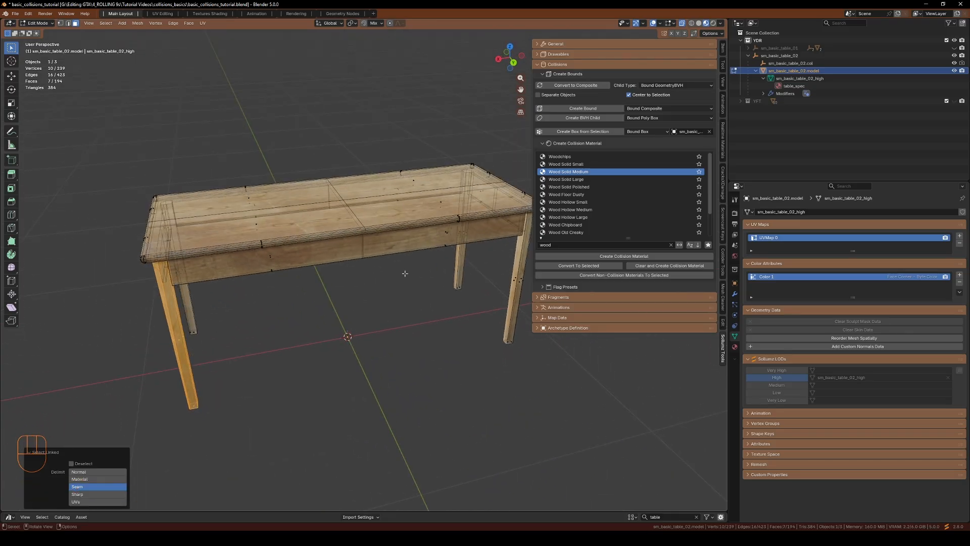
click(581, 132)
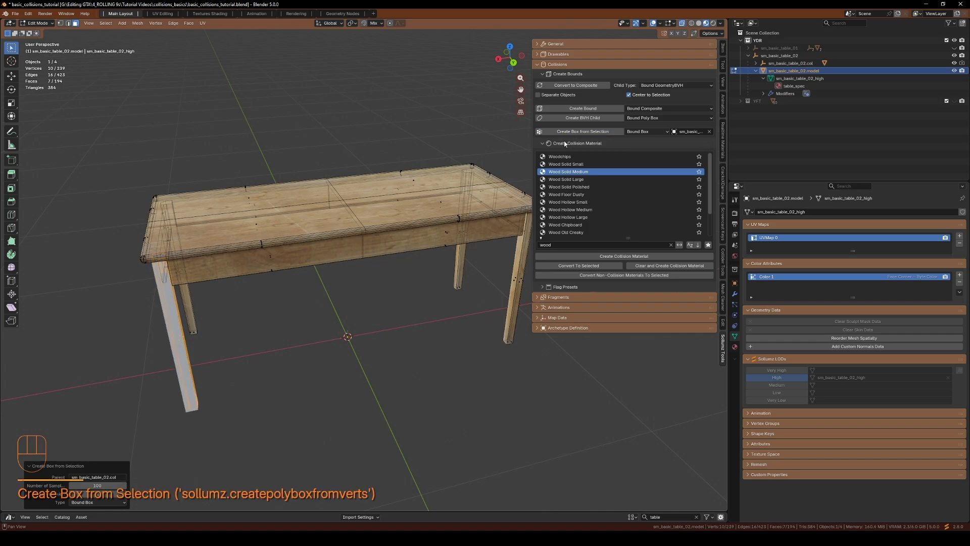
Turn on X-ray, select the long side apron, and create a box bound from it
middle_drag(174, 407, 394, 291)
middle_drag(386, 235, 353, 364)
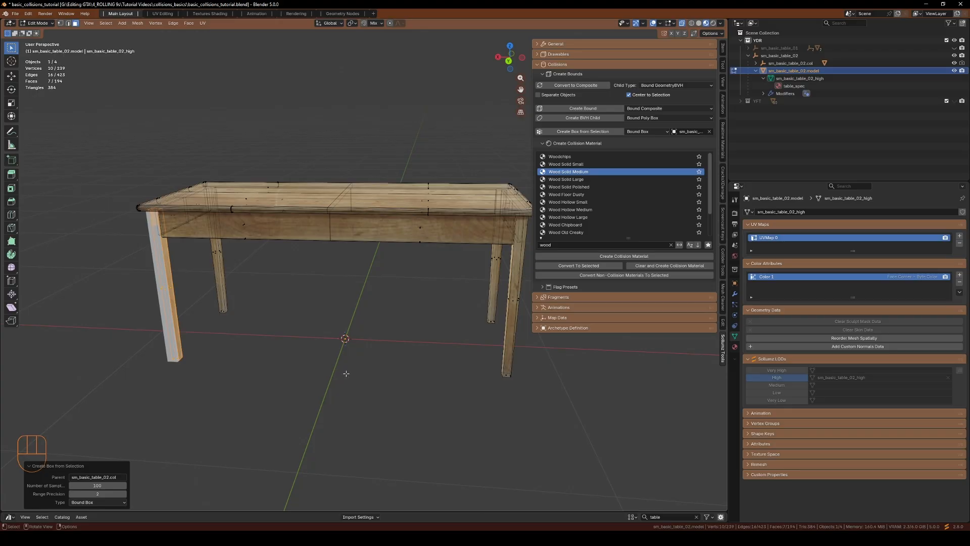
key(alt+z)
middle_drag(344, 375, 267, 280)
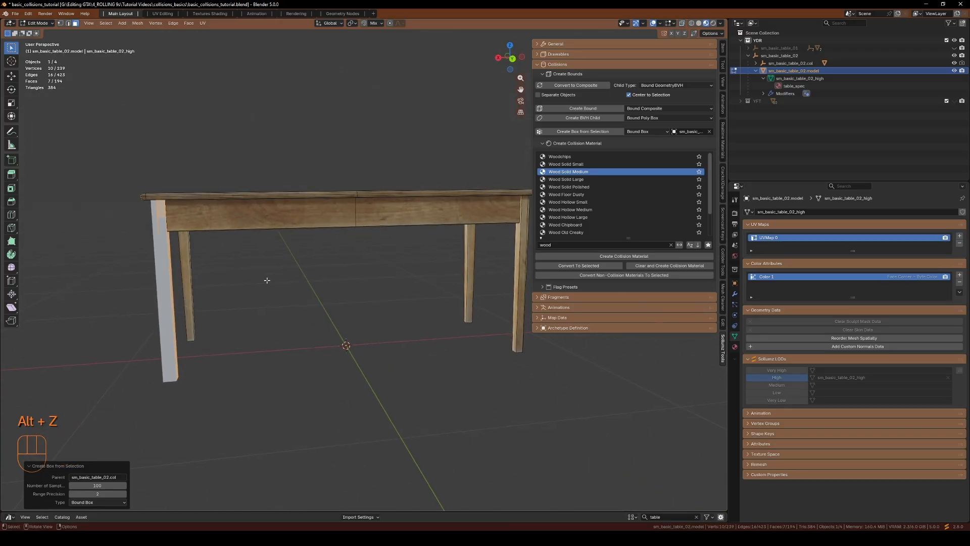
shift+click(299, 214)
key(l)
middle_drag(300, 215, 464, 347)
click(572, 133)
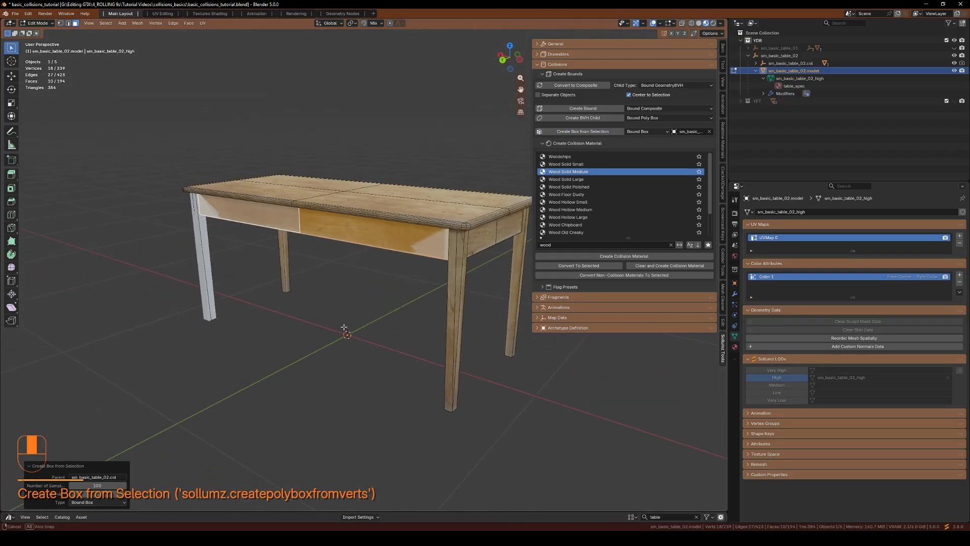
Select the front-right leg and create a box bound from it
click(454, 351)
key(l)
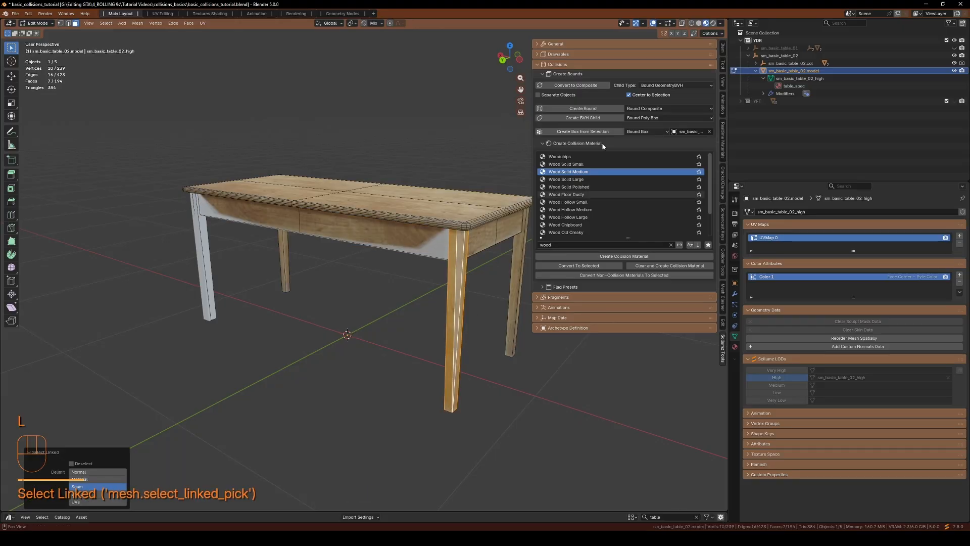
click(578, 133)
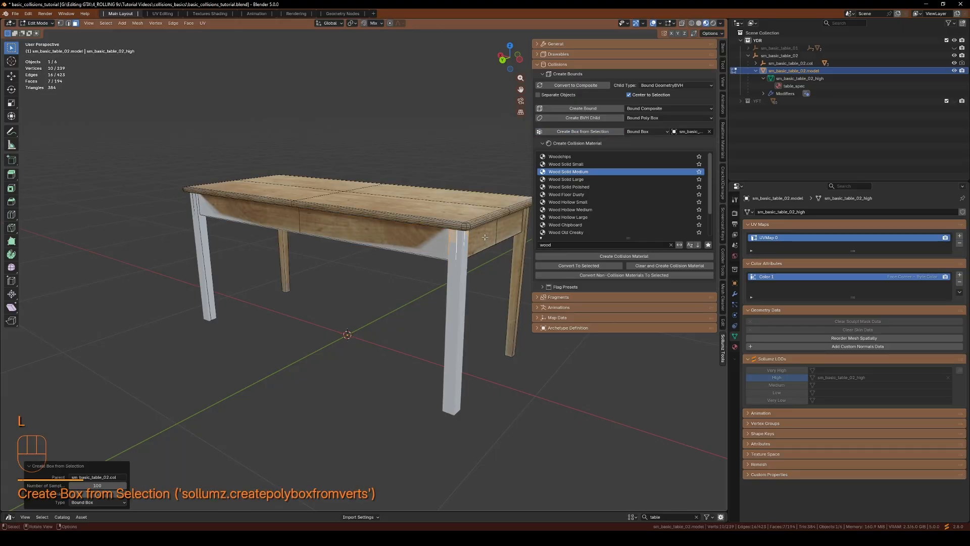
Select a rear leg and create a box bound from it
click(512, 318)
middle_drag(512, 317, 556, 283)
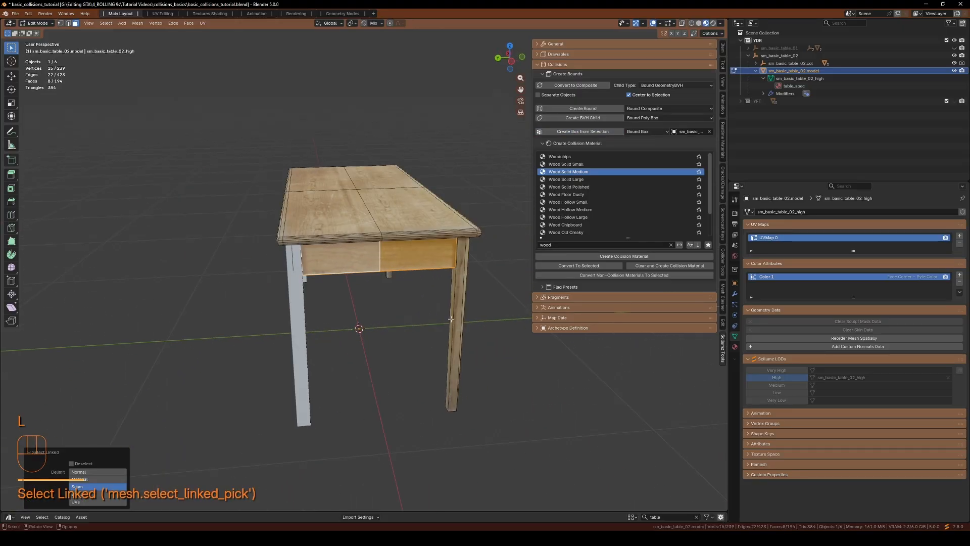
click(583, 131)
Select the corner leg nearest the view and create a box bound from it
click(463, 311)
key(l)
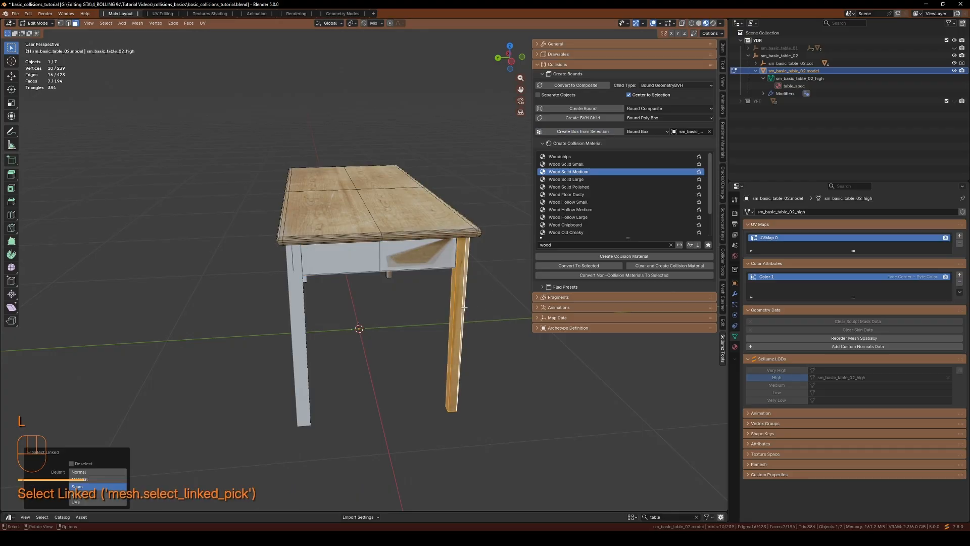
click(570, 133)
Select the opposite long apron and create a box bound from it
middle_drag(505, 202, 373, 213)
key(l)
click(582, 132)
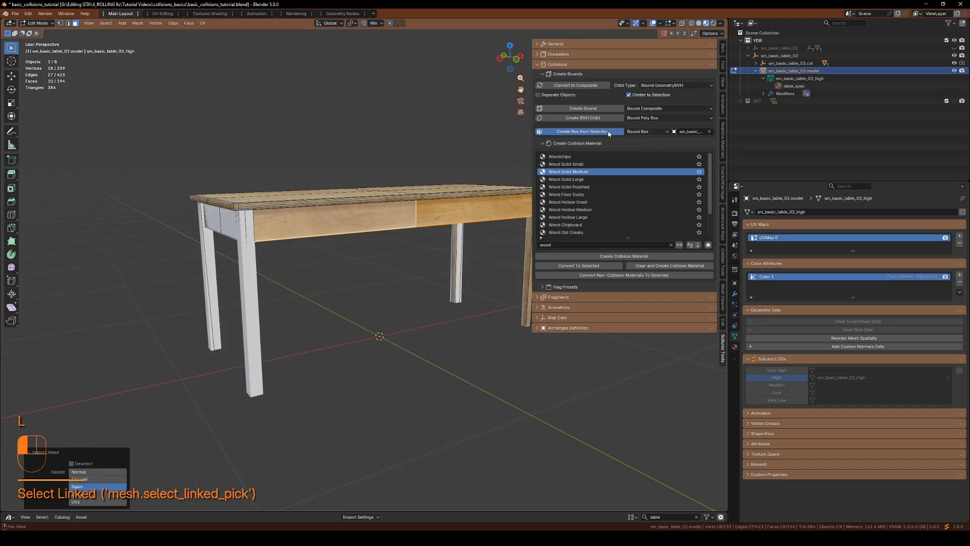
Select the last remaining leg and create a box bound from it
middle_drag(536, 354, 515, 361)
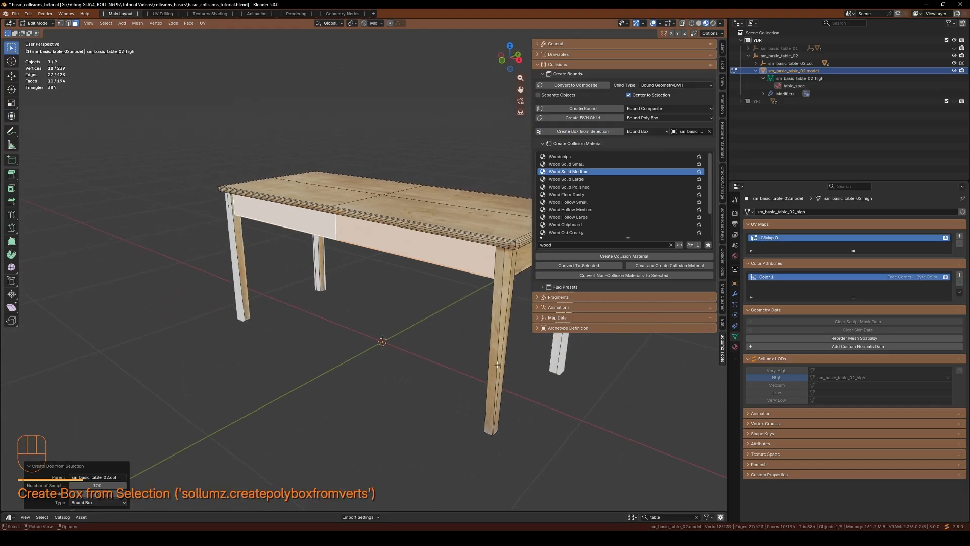
click(497, 364)
key(l)
click(584, 132)
Select an end apron and create a box bound from it
middle_drag(455, 217, 407, 254)
key(l)
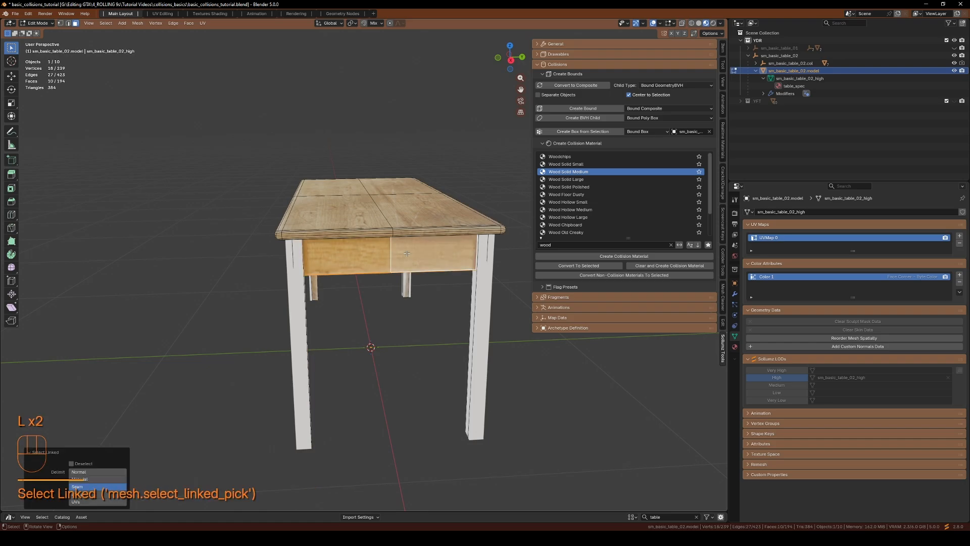
click(569, 132)
Select the whole tabletop and create a box bound from it
click(344, 218)
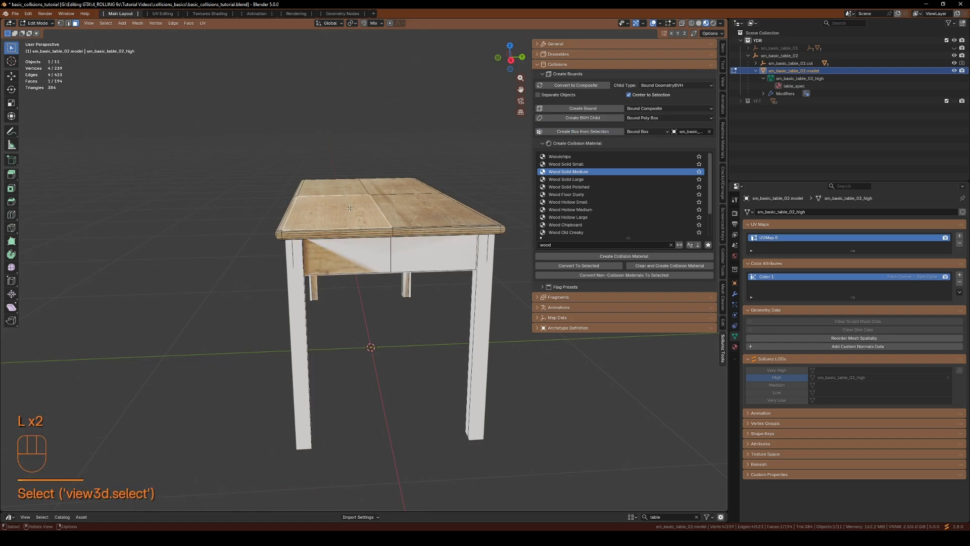
key(l)
middle_drag(342, 226, 343, 255)
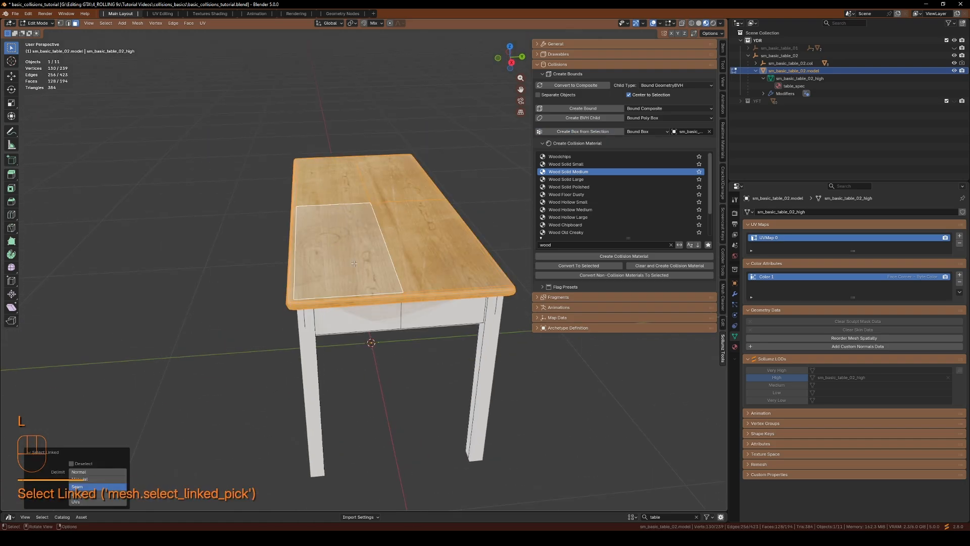
key(h)
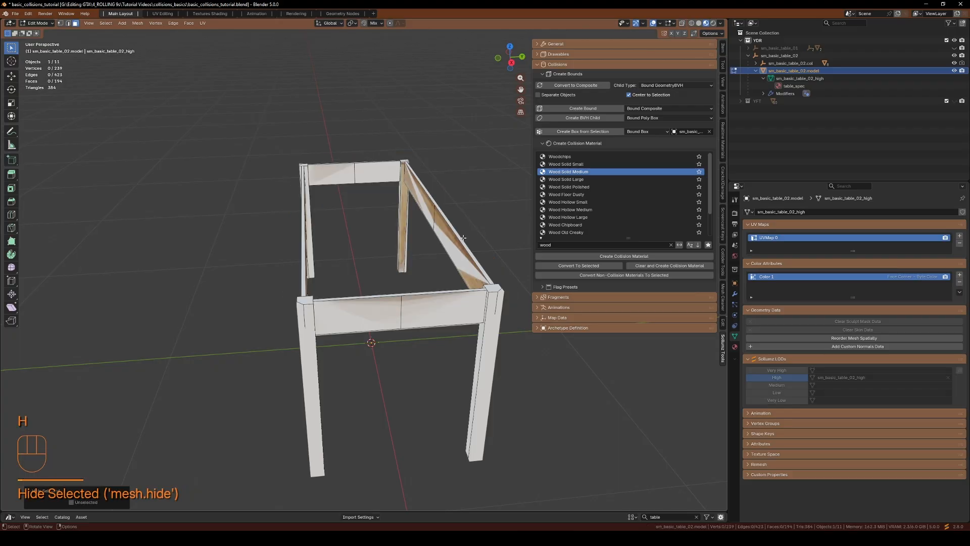
key(alt+h)
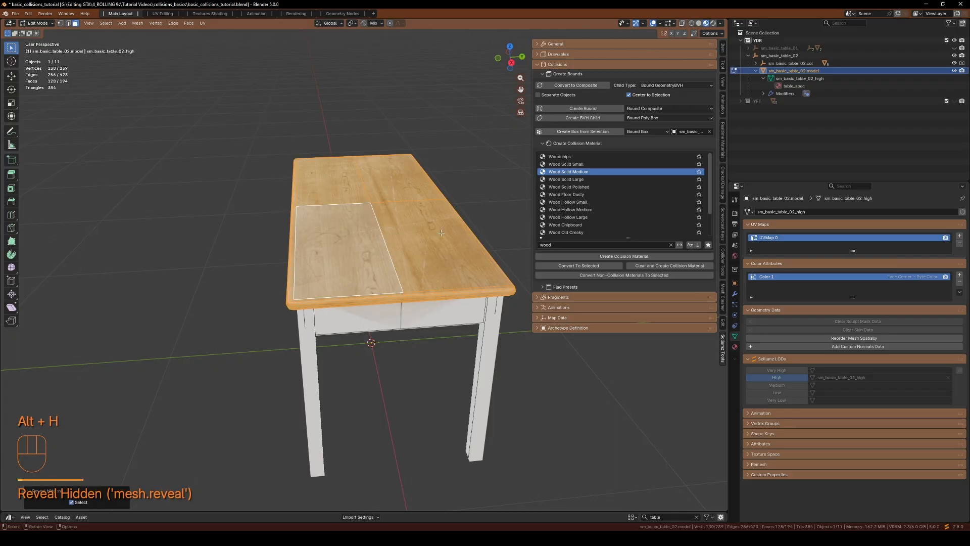
click(574, 131)
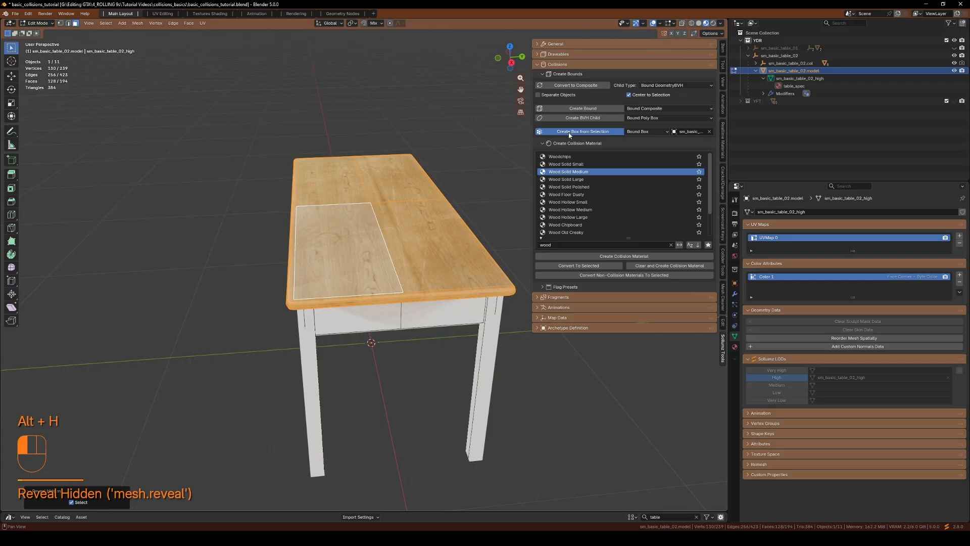
middle_drag(283, 326, 329, 330)
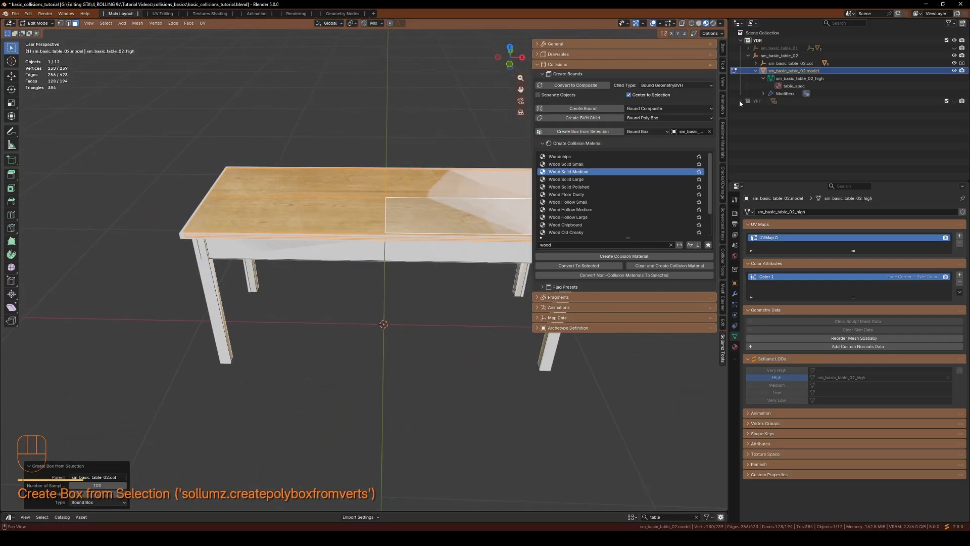
Leave Edit Mode, hide the sidebar, and inspect the collision boxes around the table
key(Tab)
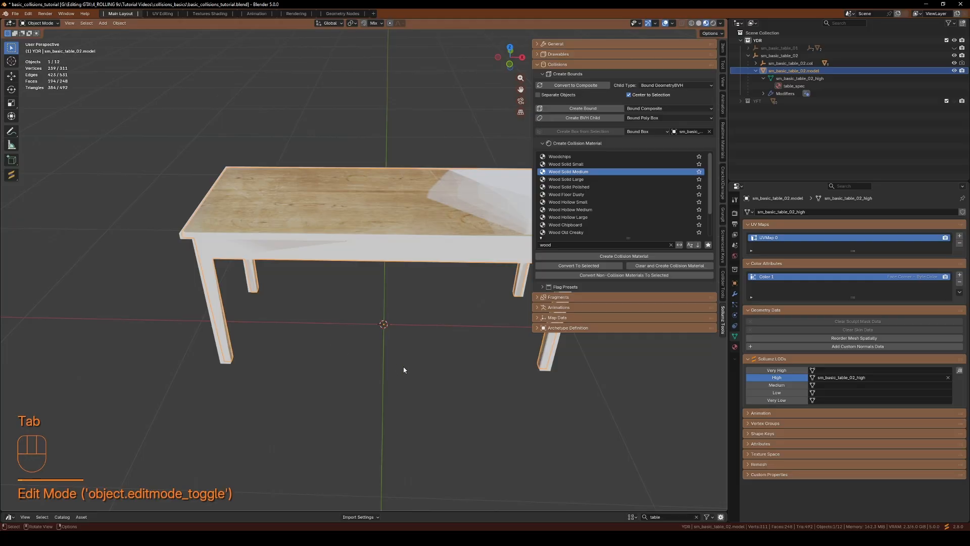
key(n)
shift+middle_drag(428, 333, 504, 369)
mouse_move(468, 412)
middle_down()
mouse_move(420, 389)
mouse_move(458, 400)
middle_up()
shift+middle_drag(492, 360, 412, 344)
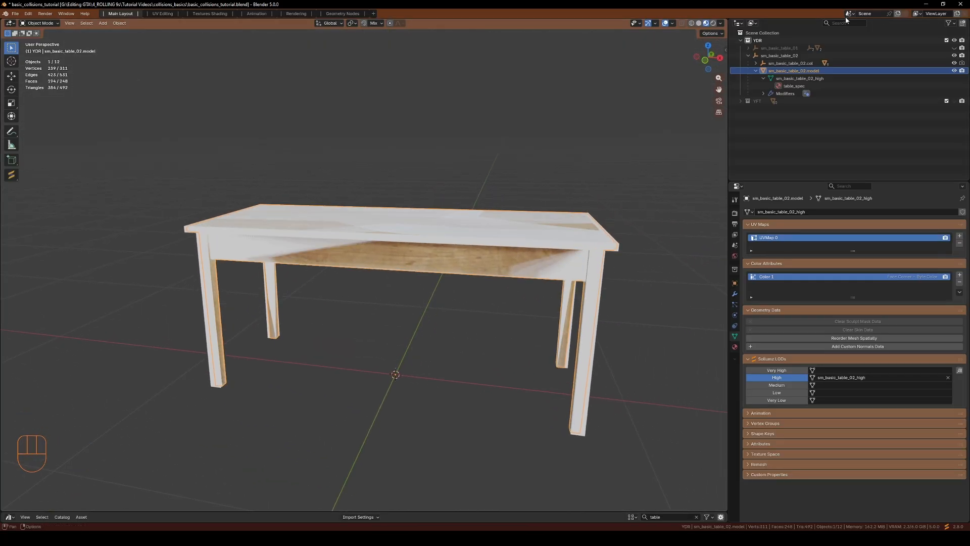
Select the first bound box in the collision object and create a Wood Solid Medium collision material for it
click(755, 63)
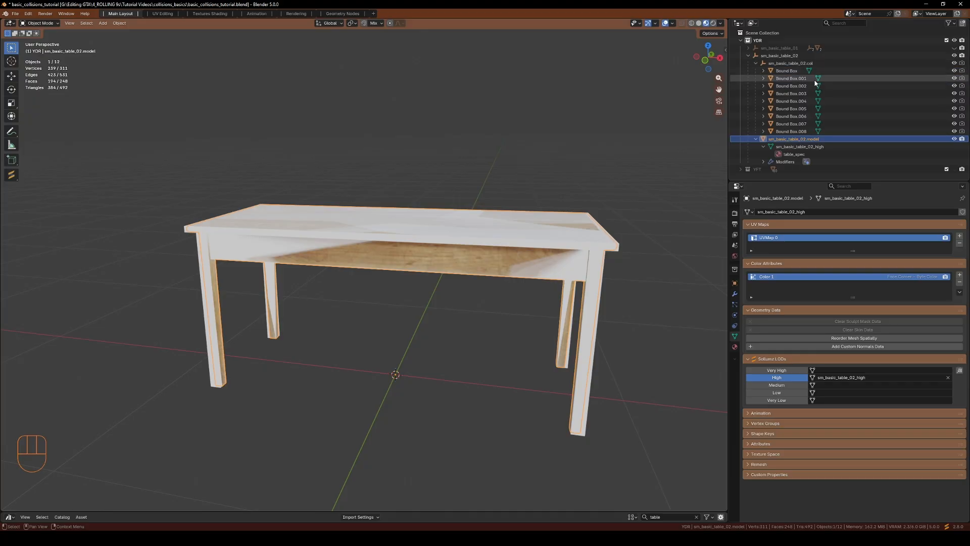
click(777, 65)
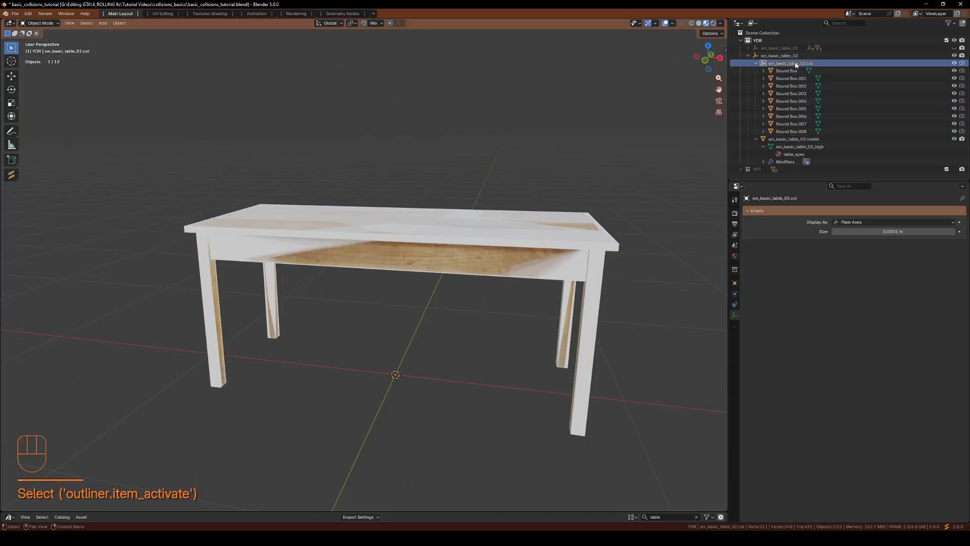
click(786, 72)
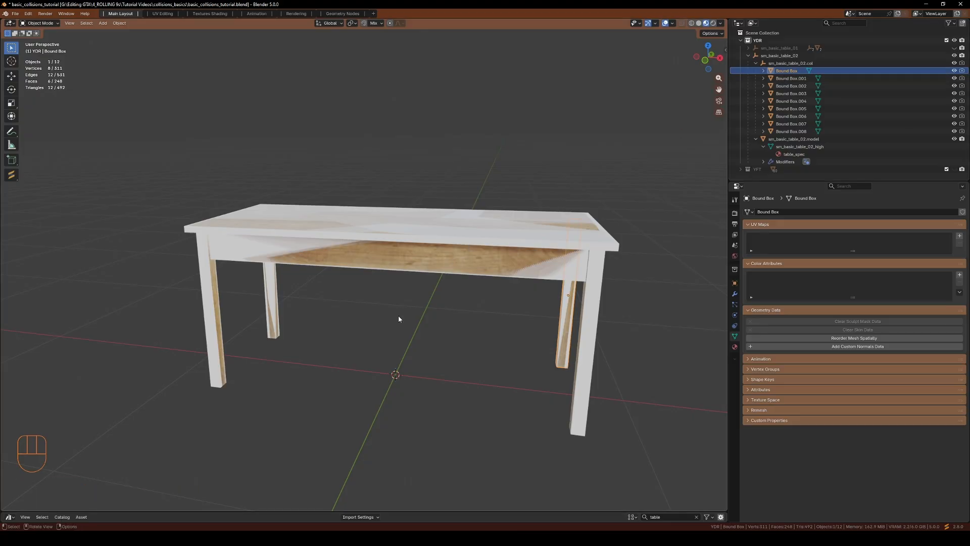
key(g)
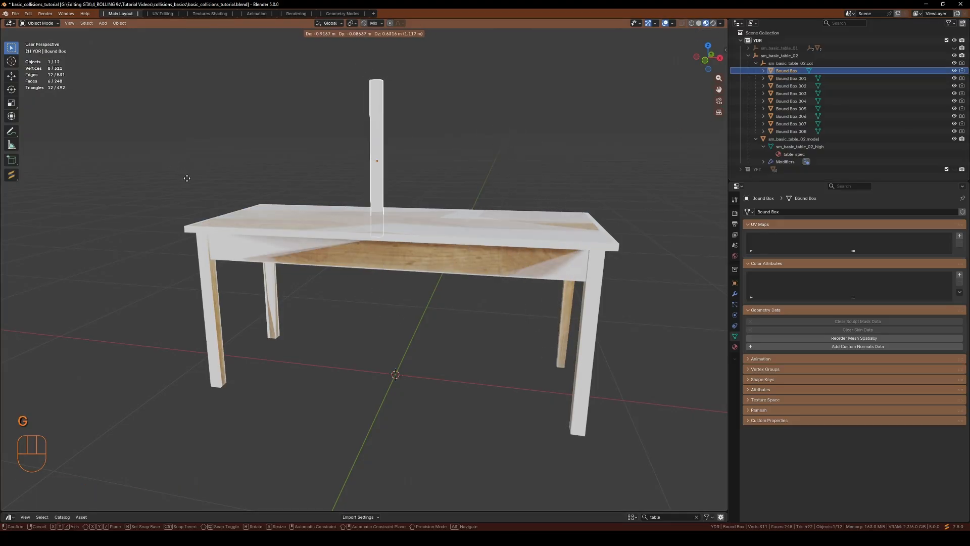
key(Escape)
click(783, 71)
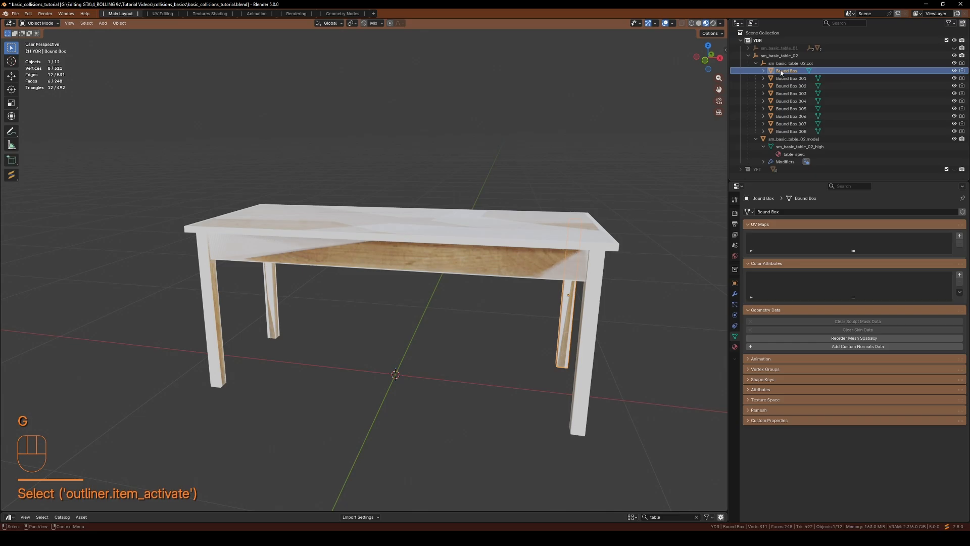
click(735, 346)
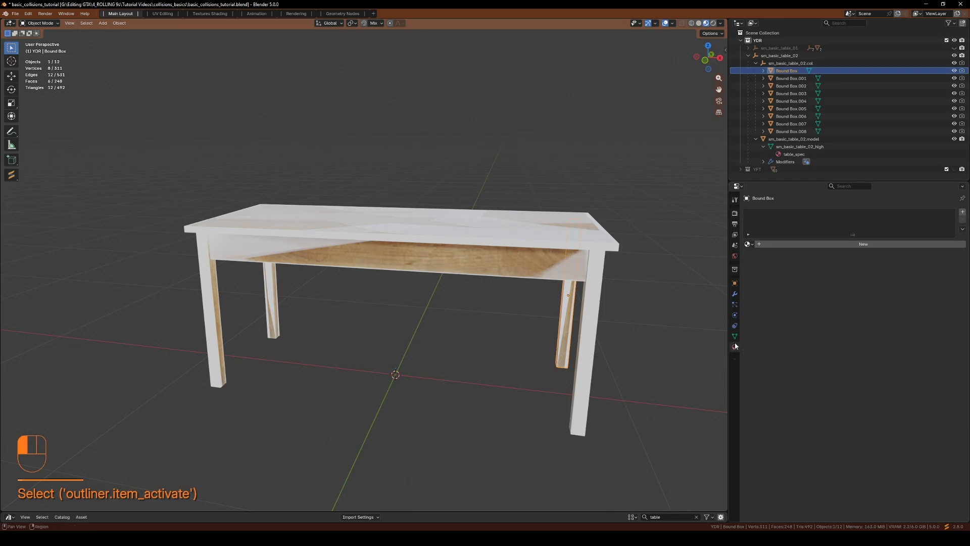
key(n)
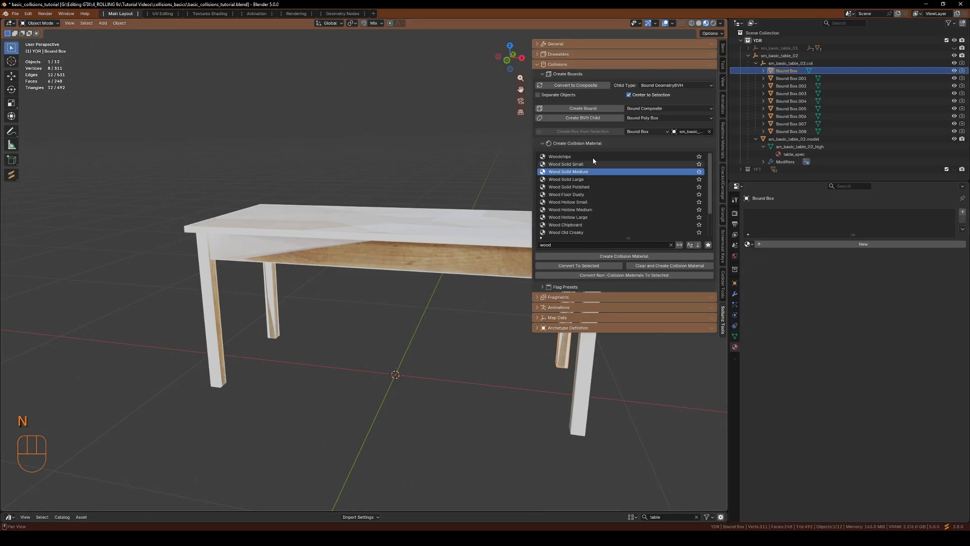
click(587, 255)
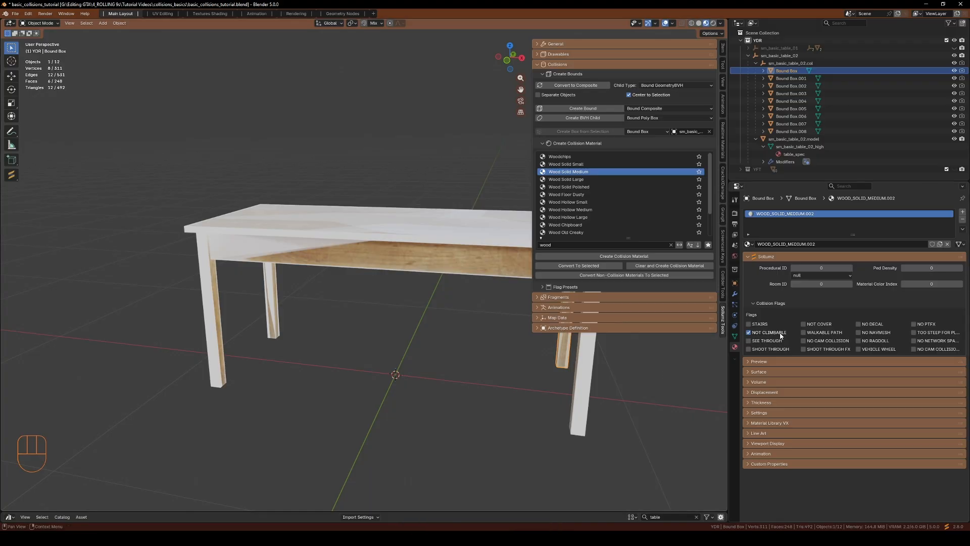
key(n)
Select all nine bound boxes and link the first box's material to the rest
click(785, 71)
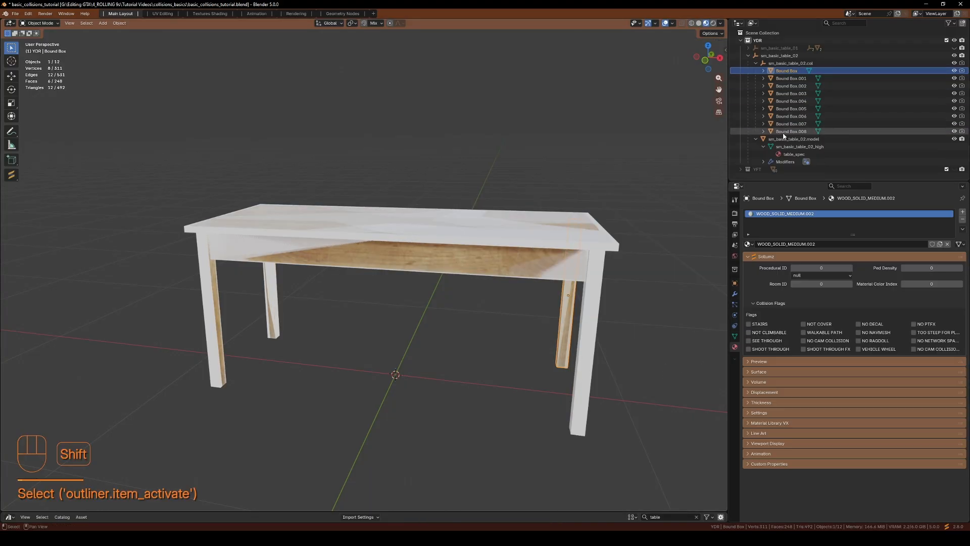
shift+click(809, 131)
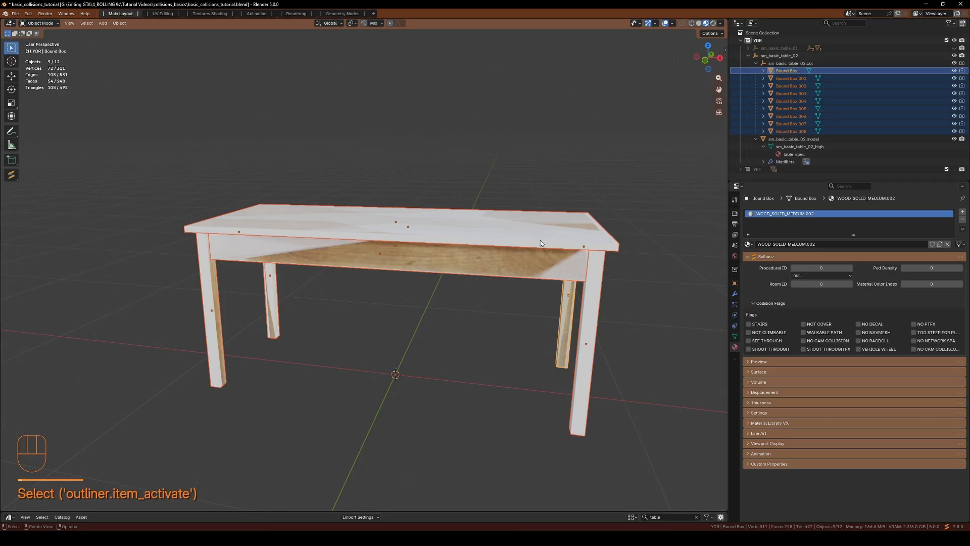
key(alt+l)
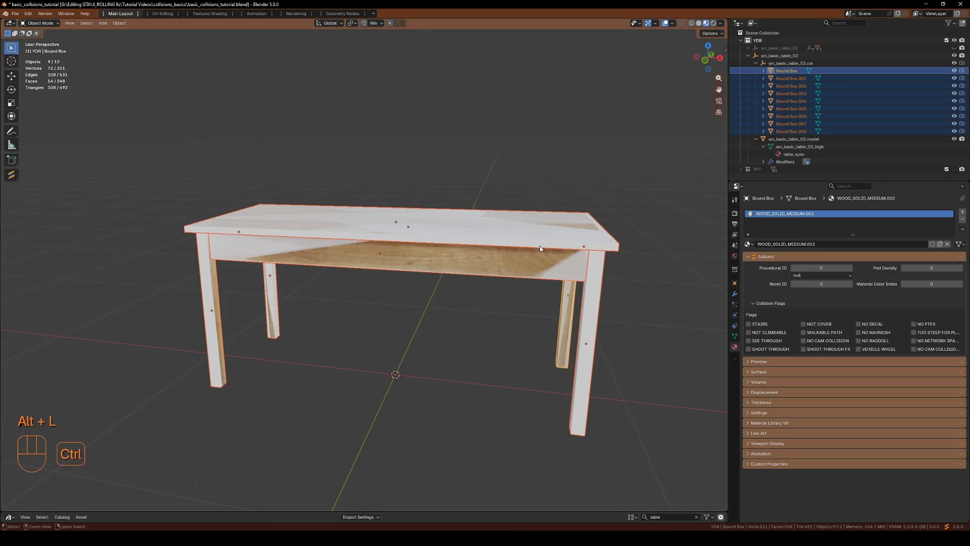
key(ctrl+l)
mouse_move(540, 246)
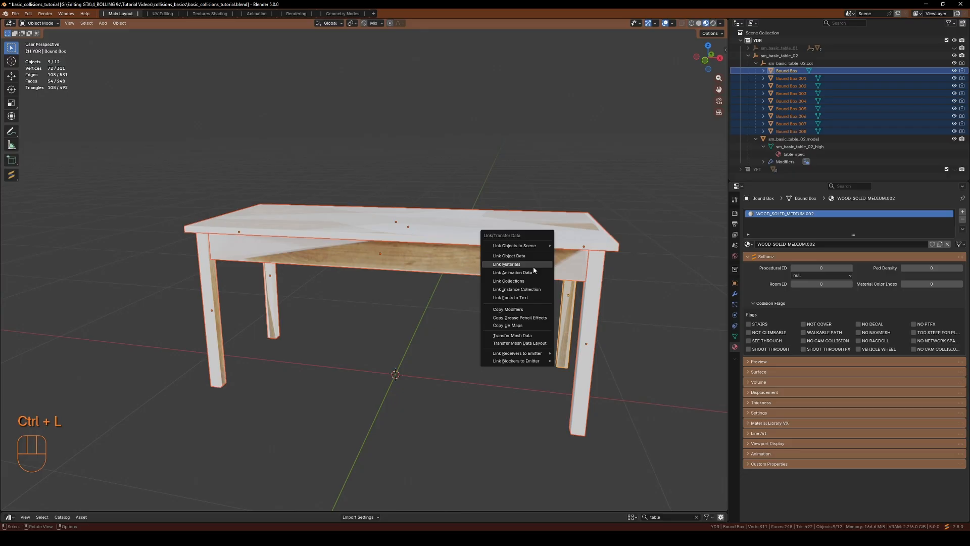
click(531, 264)
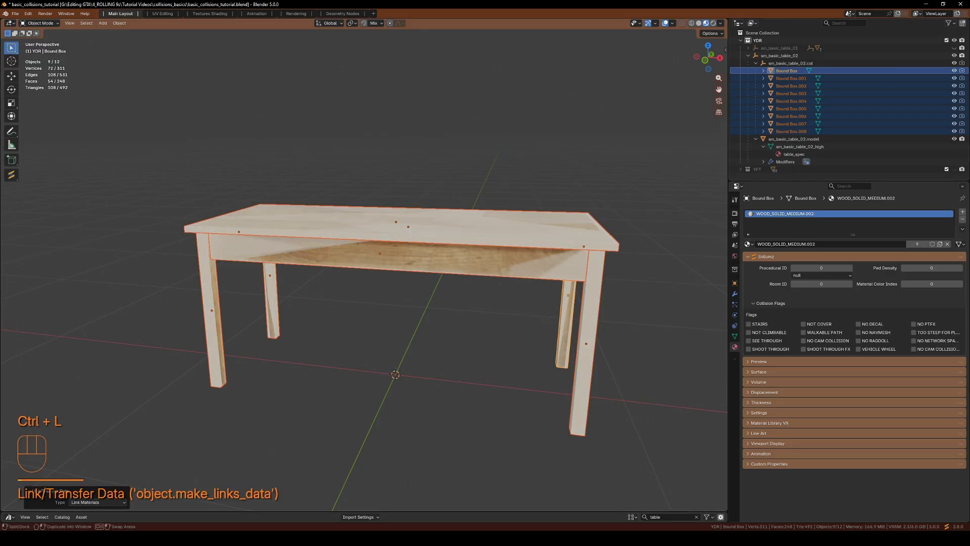
Inspect several bound boxes' materials and orbit around the table to check them
click(784, 87)
click(792, 101)
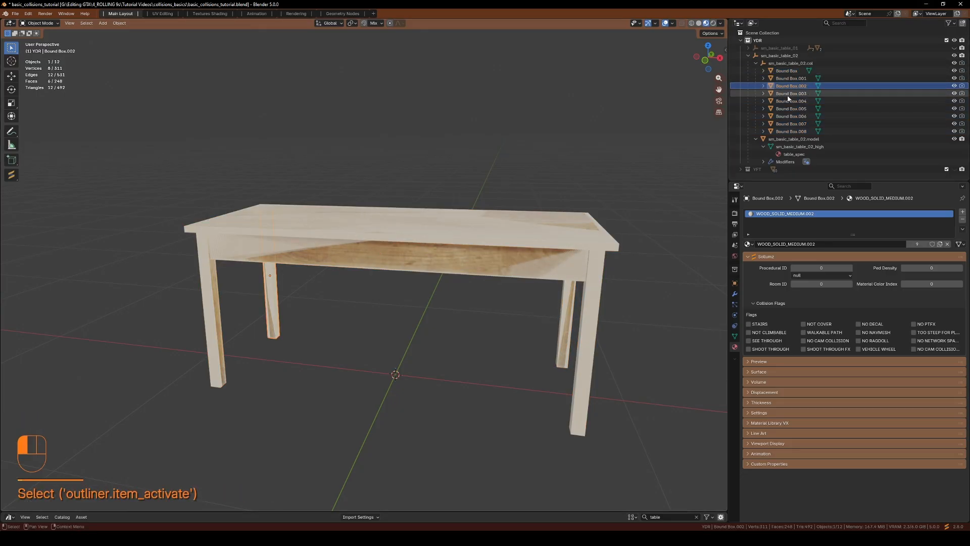
click(786, 109)
click(787, 115)
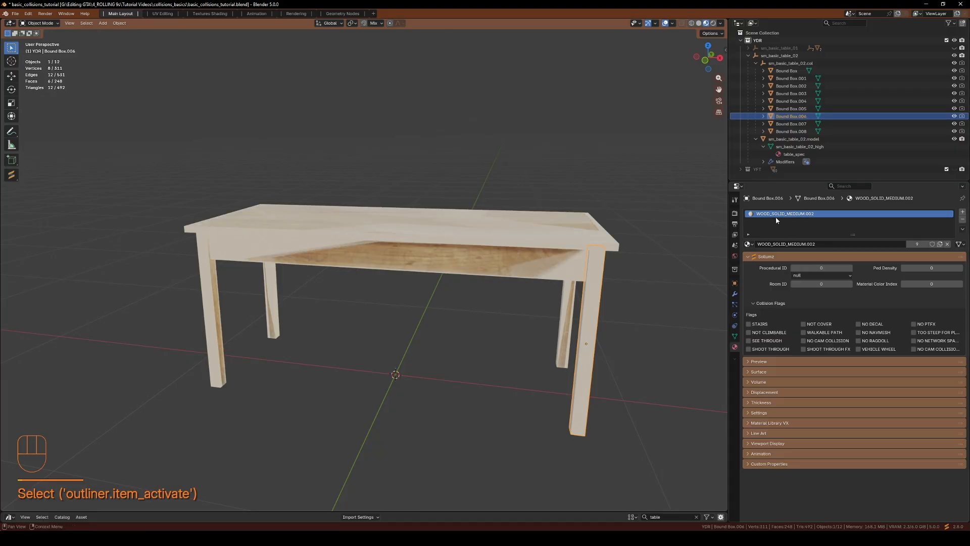
click(756, 63)
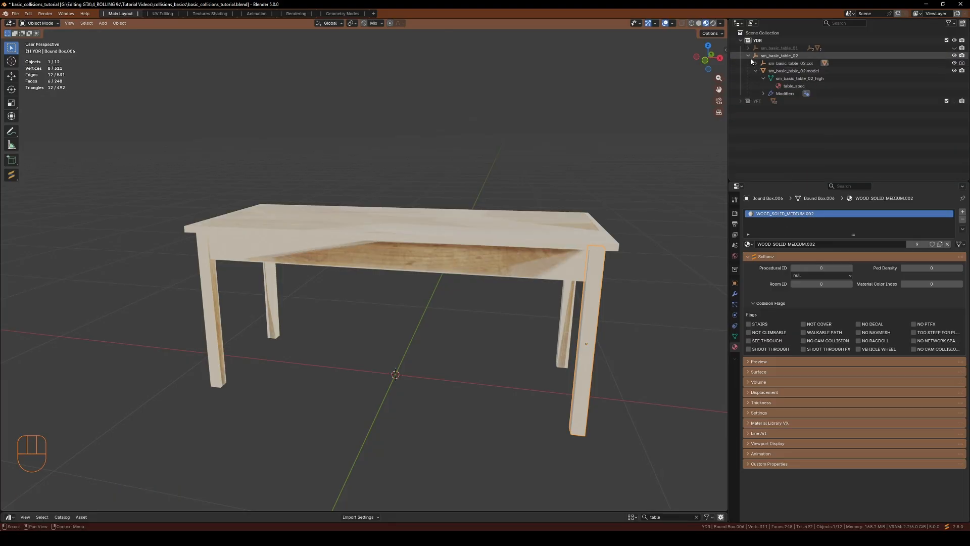
middle_drag(424, 348, 454, 265)
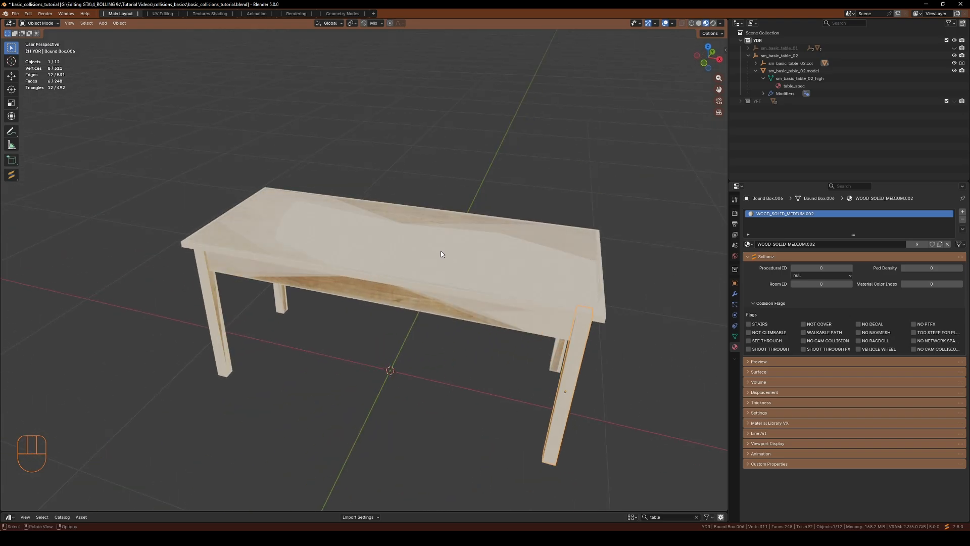
middle_drag(482, 370, 430, 294)
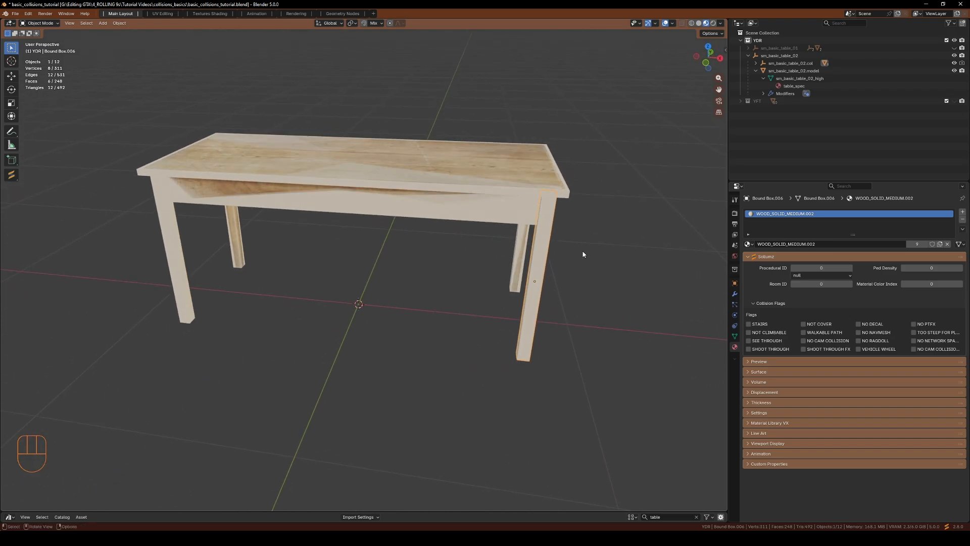
click(756, 63)
middle_drag(459, 314, 427, 342)
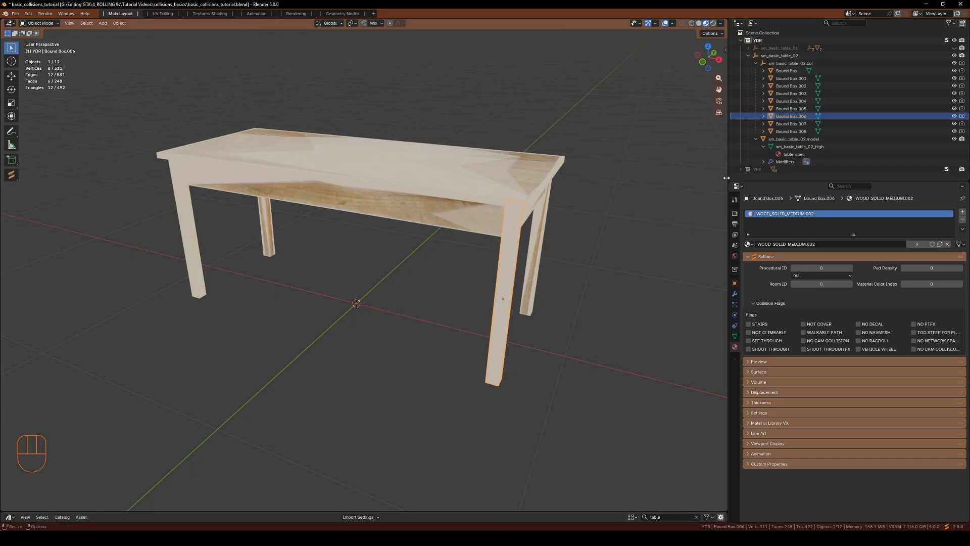
Select sm_basic_table_02 and export it as CW XML to the complete/2 folder
click(766, 57)
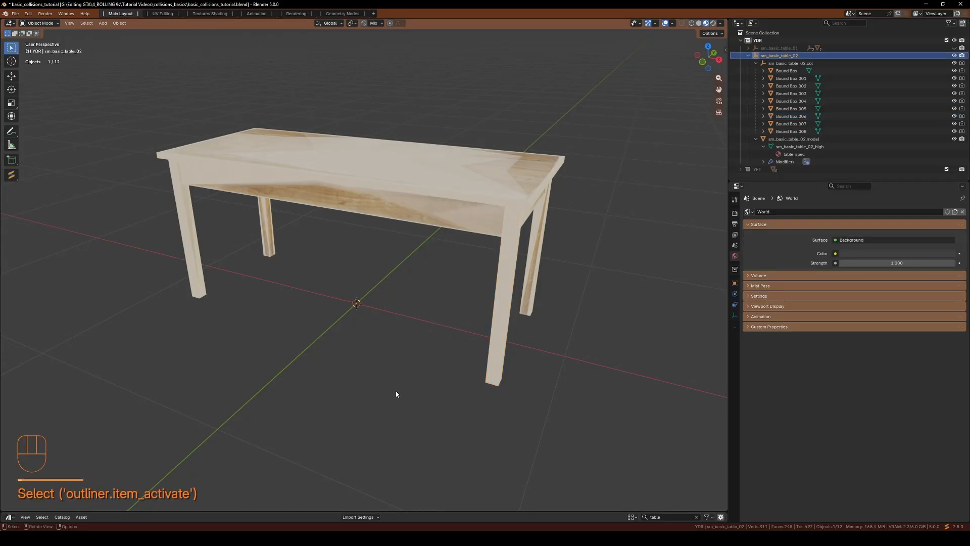
key(v)
click(438, 364)
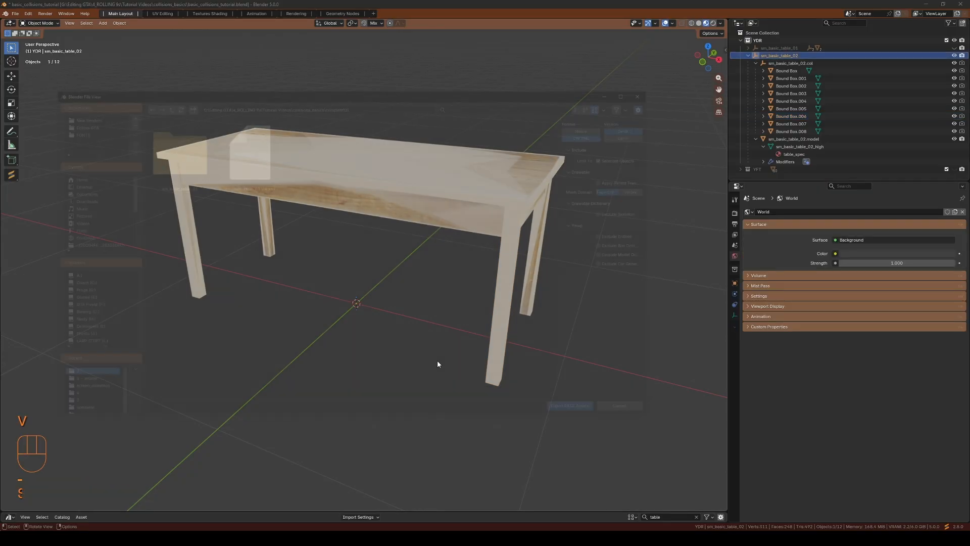
click(564, 414)
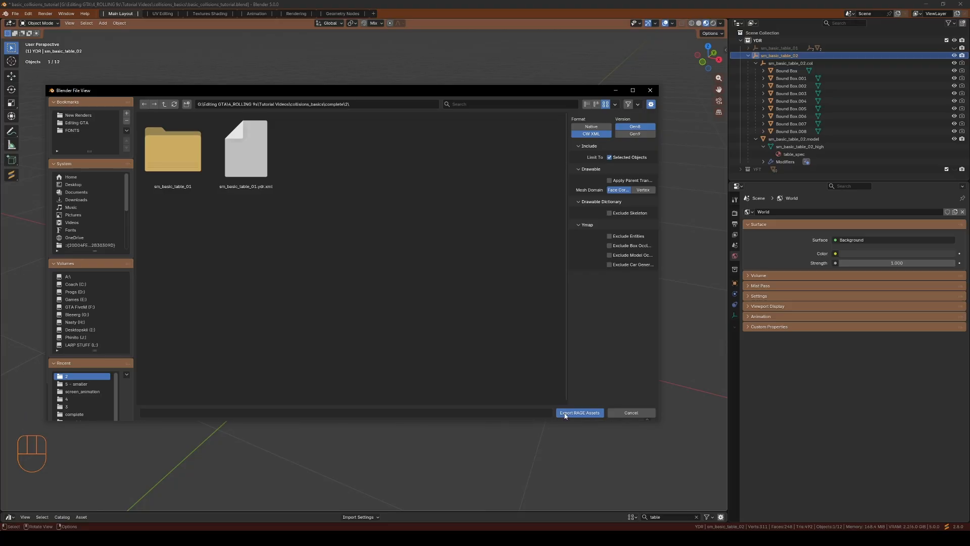
click(502, 527)
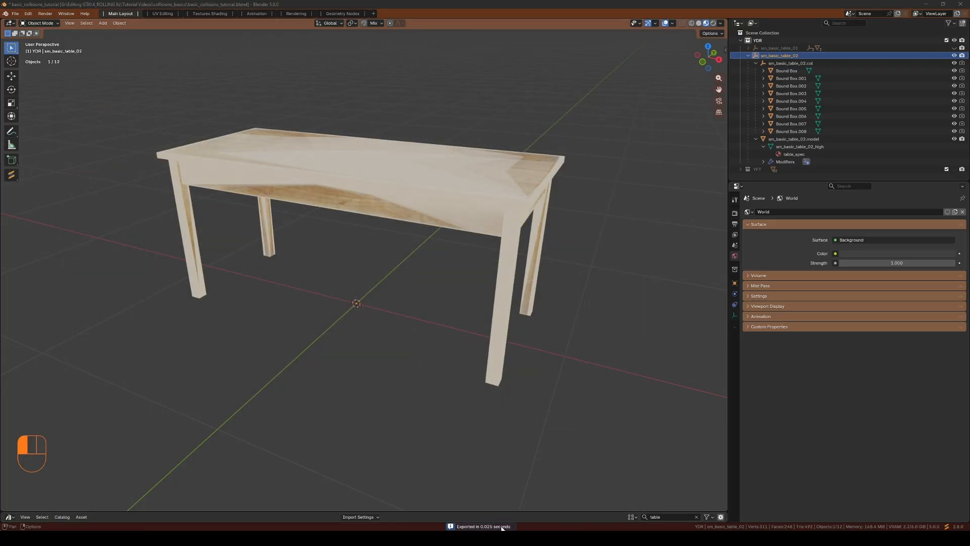
click(586, 117)
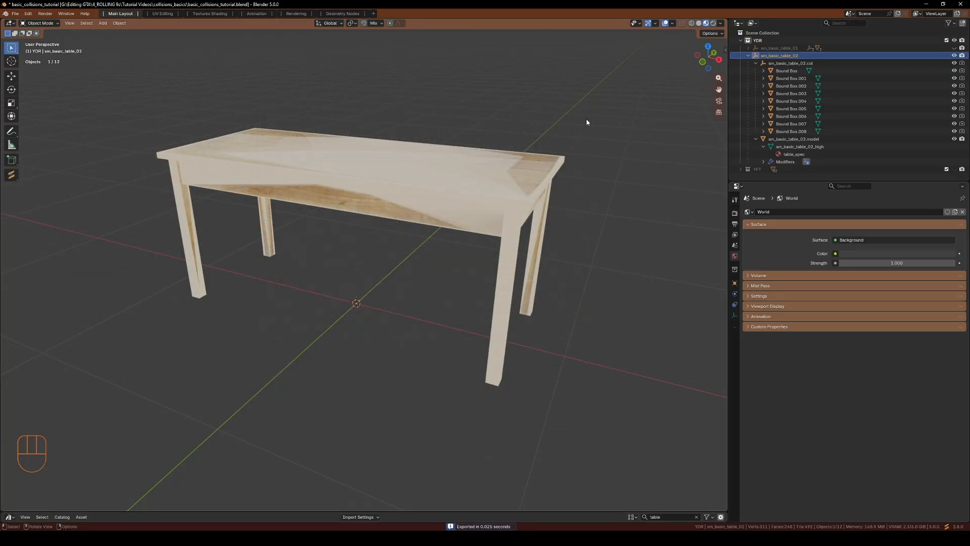
Import sm_basic_table_02.ydr.xml into CodeWalker's collision_basics folder and open it in the viewer
key(alt+Tab)
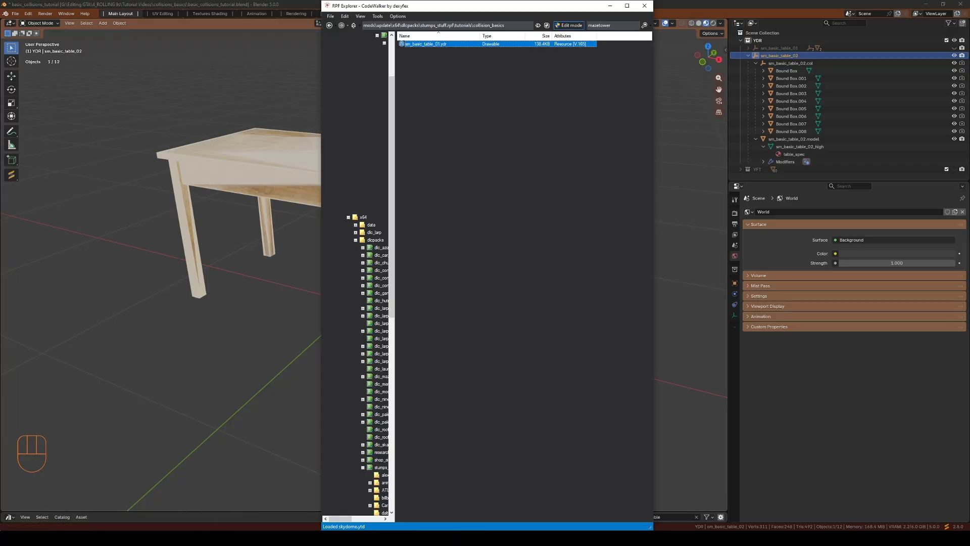
key(alt+Tab)
drag(792, 208, 499, 172)
double_click(435, 50)
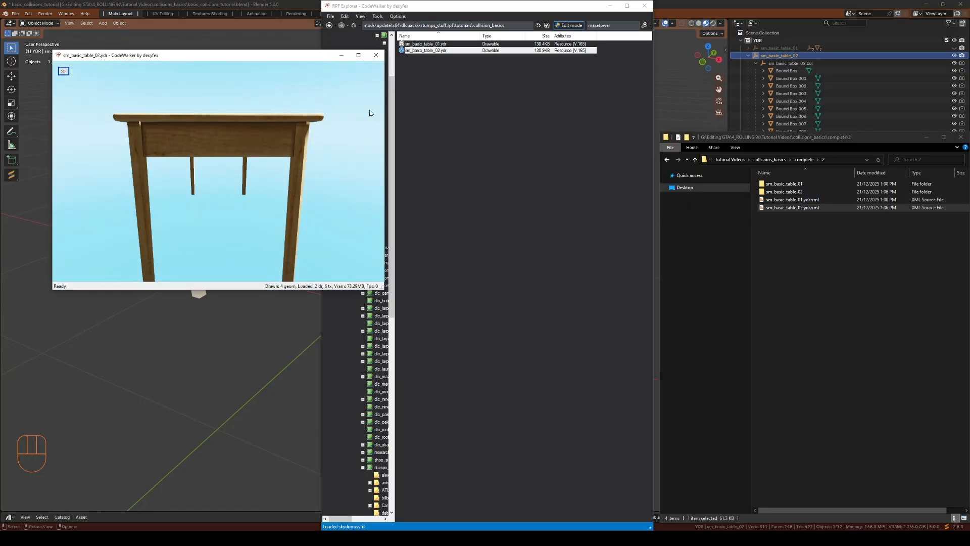
Turn on collision mesh display in the sm_basic_table_02 viewer and orbit around the table
click(64, 71)
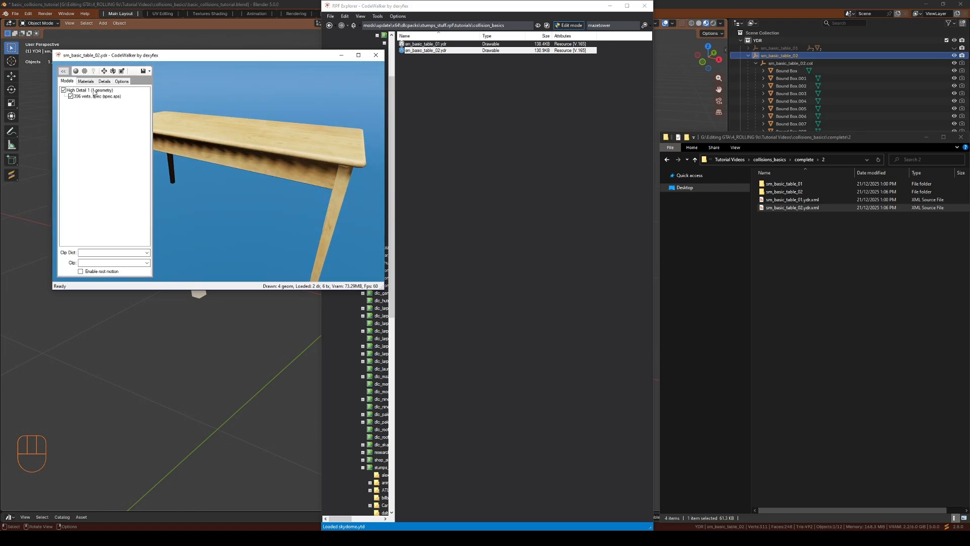
click(122, 81)
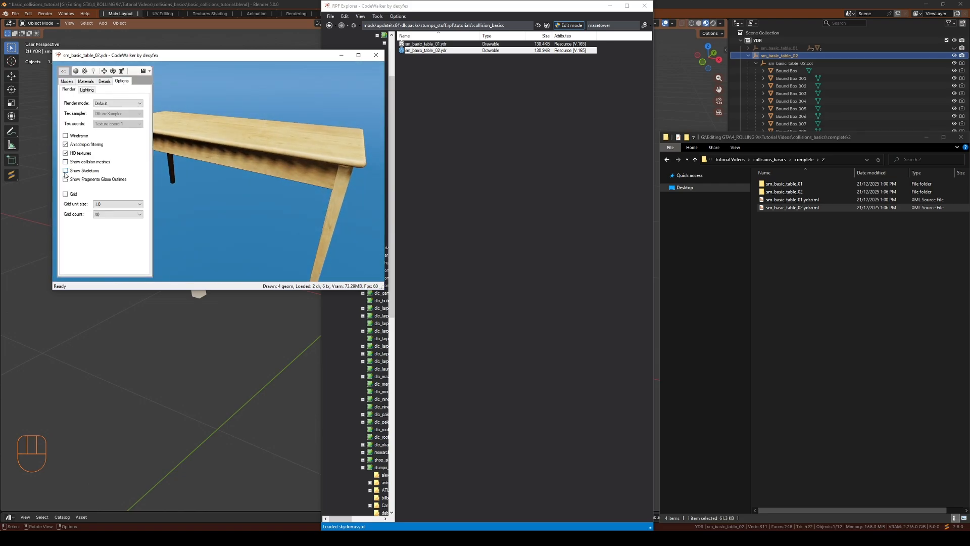
click(65, 162)
drag(265, 194, 296, 143)
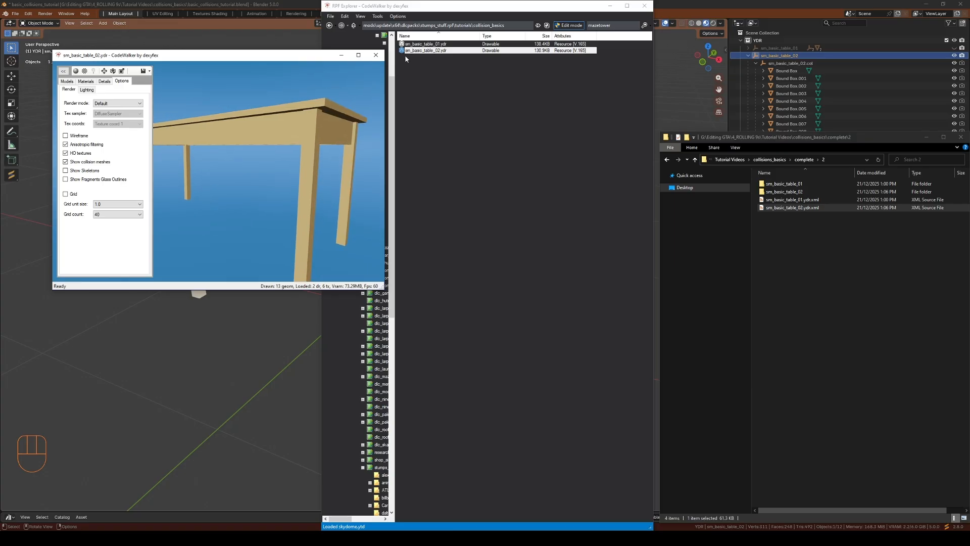
Open sm_basic_table_01.ydr alongside, show its collision meshes, and compare both tables
double_click(430, 46)
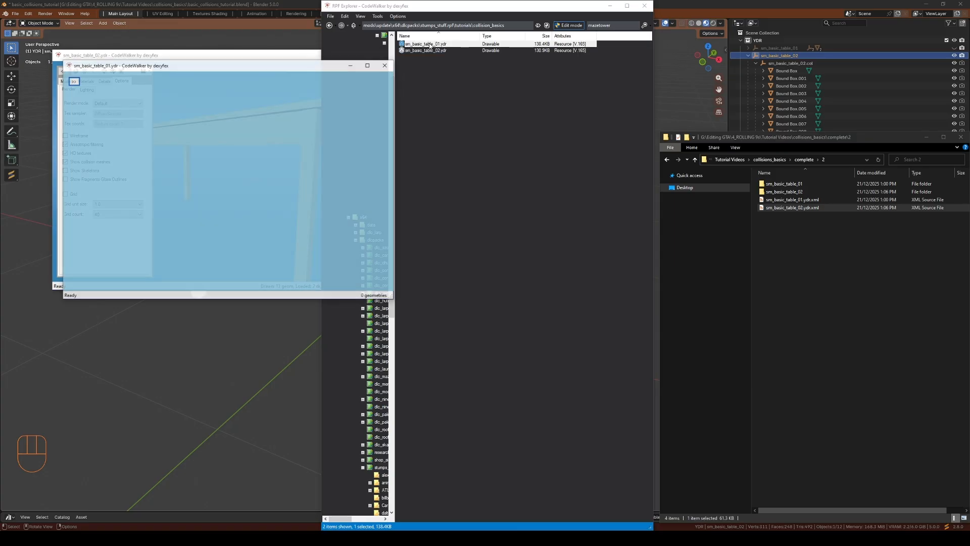
drag(322, 67, 642, 59)
drag(626, 91, 396, 69)
click(398, 72)
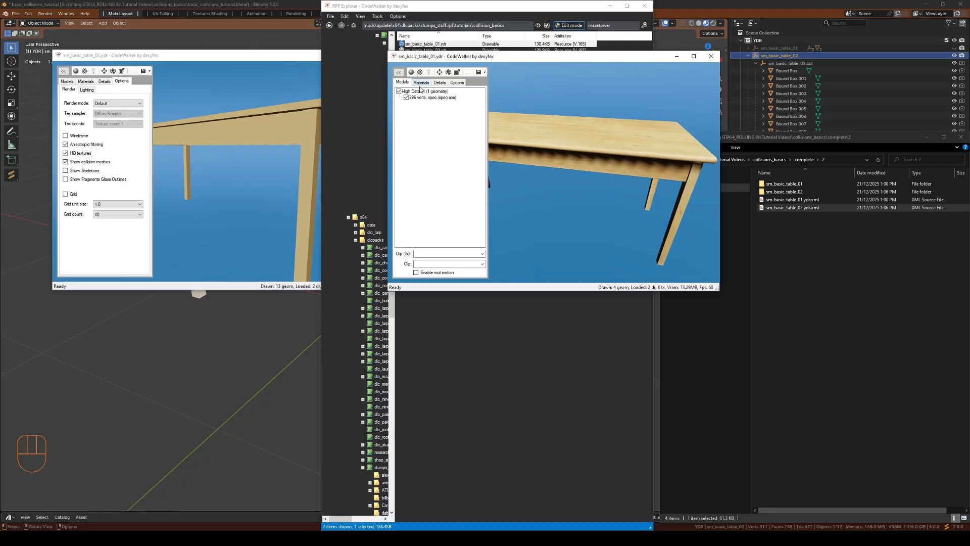
click(457, 83)
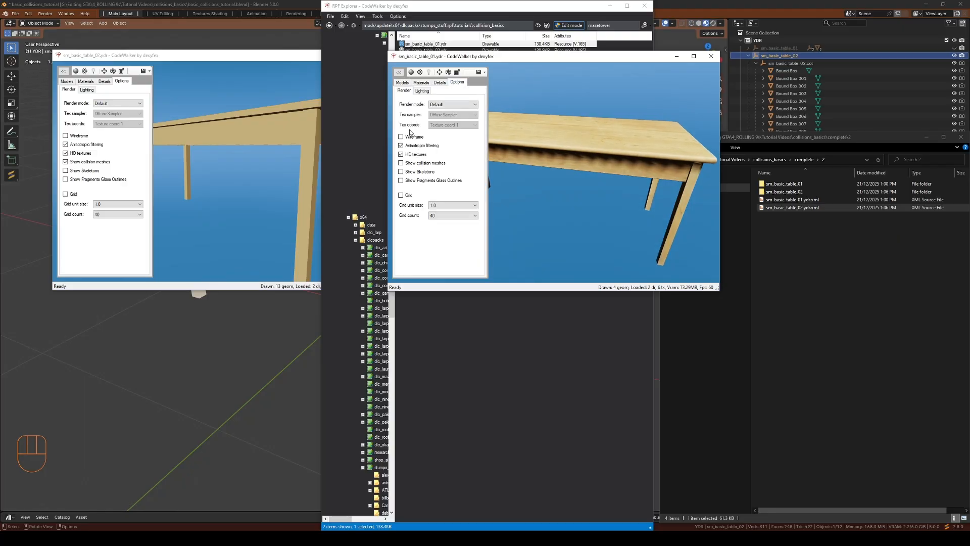
click(400, 163)
drag(554, 197, 593, 174)
drag(305, 150, 324, 114)
Close the CodeWalker viewer and collapse the sm_basic_table_02 hierarchy in the Blender outliner
click(376, 57)
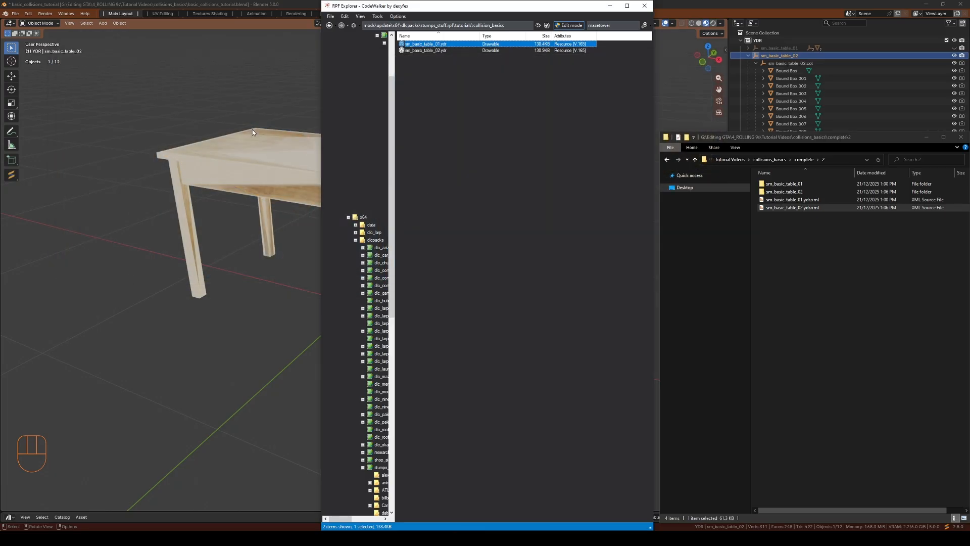
click(247, 136)
click(498, 187)
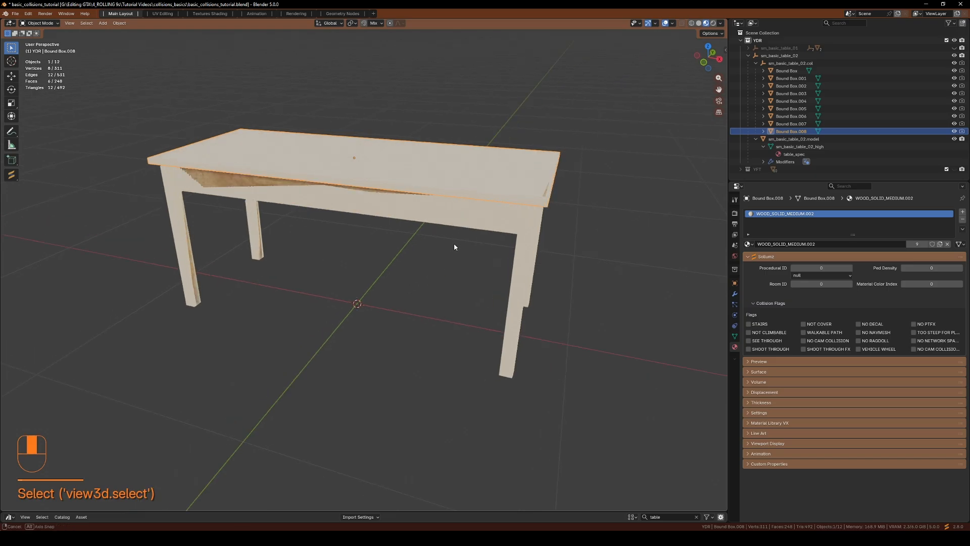
click(748, 56)
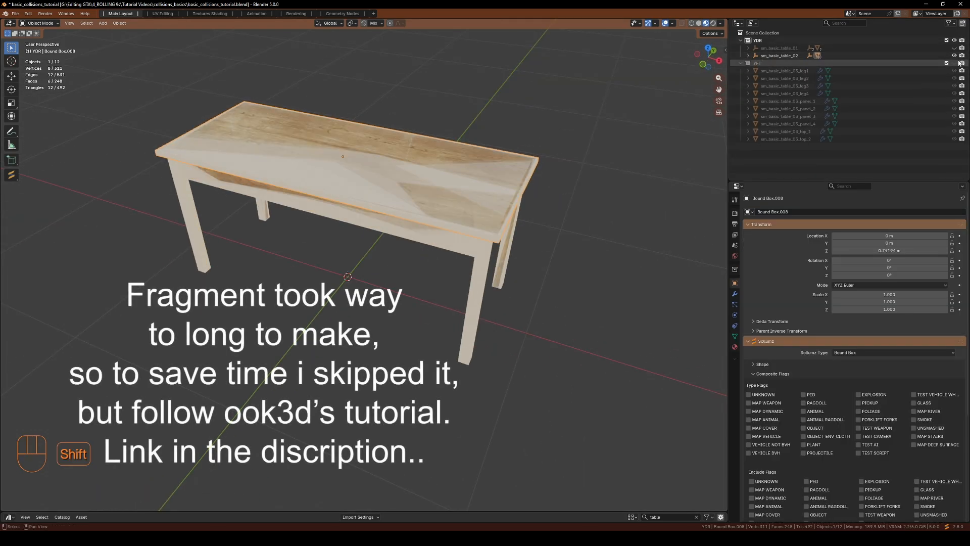
Hide the YDR tables and inspect the YFT table's mesh and collision objects by selecting them in the outliner
shift+click(954, 56)
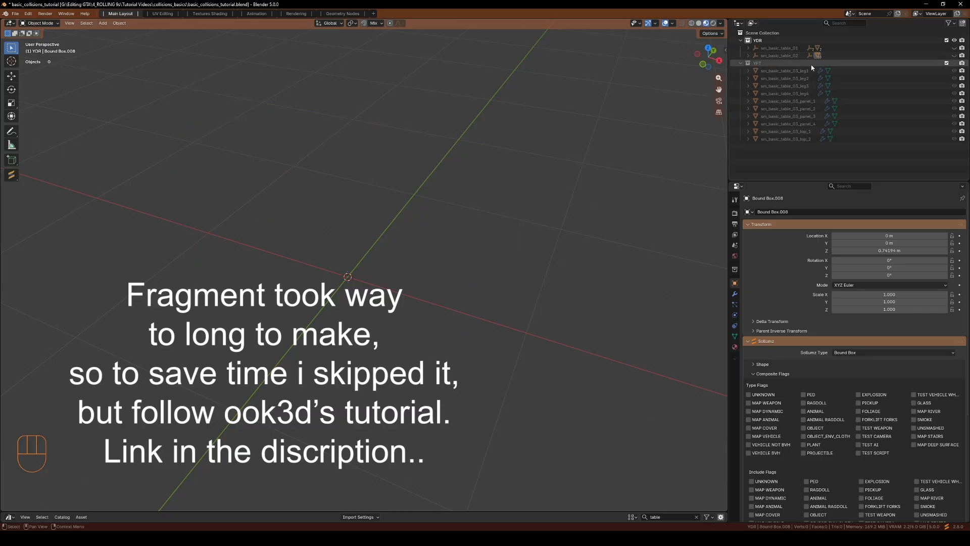
shift+click(955, 63)
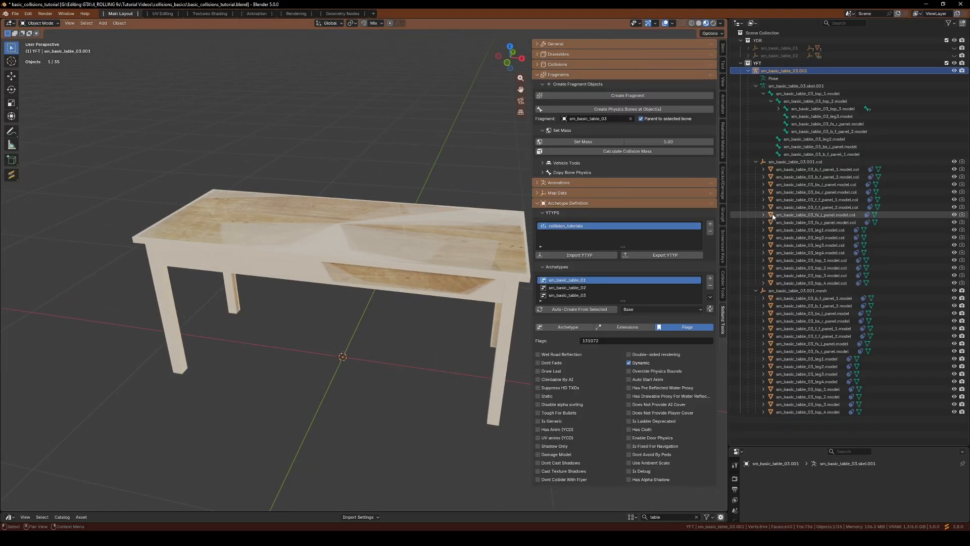
click(537, 76)
drag(818, 423, 781, 297)
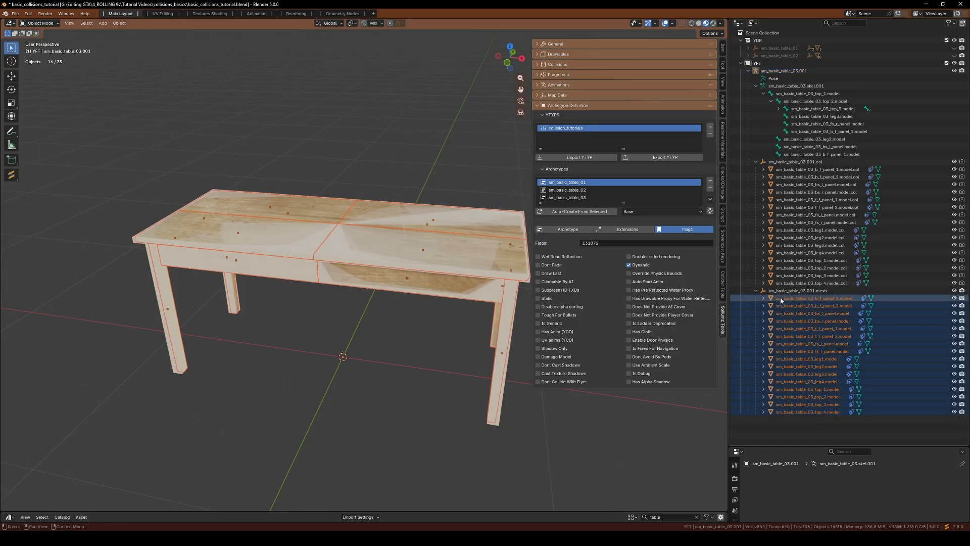
drag(888, 273, 792, 170)
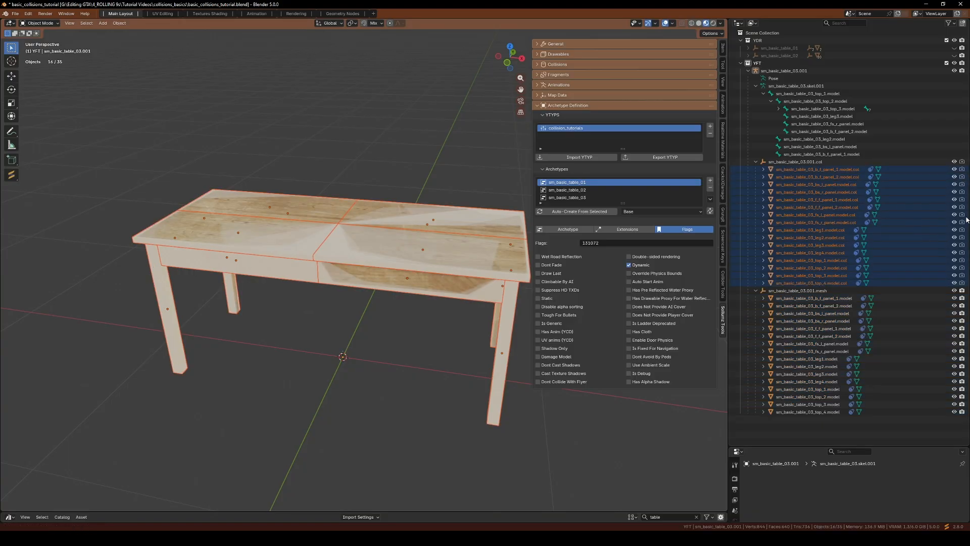
drag(831, 430, 783, 298)
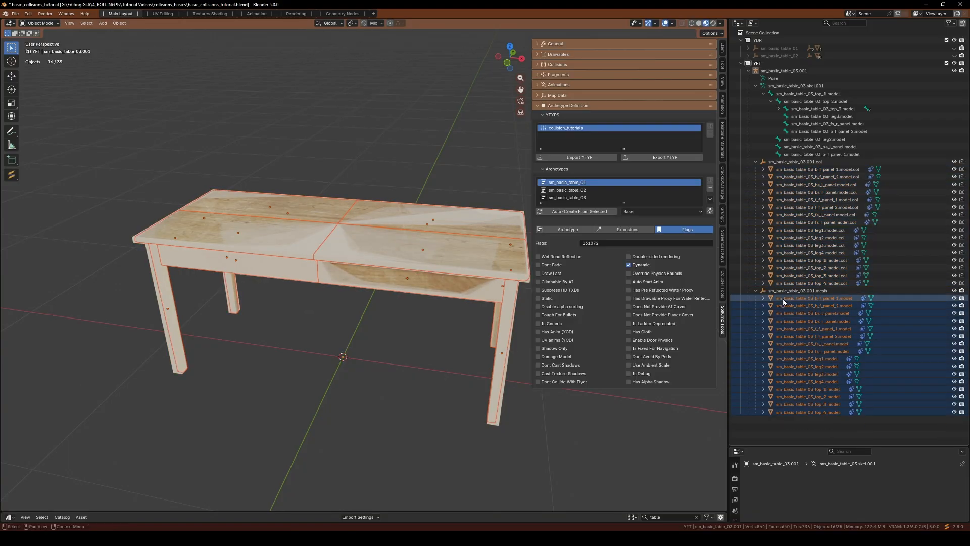
click(794, 170)
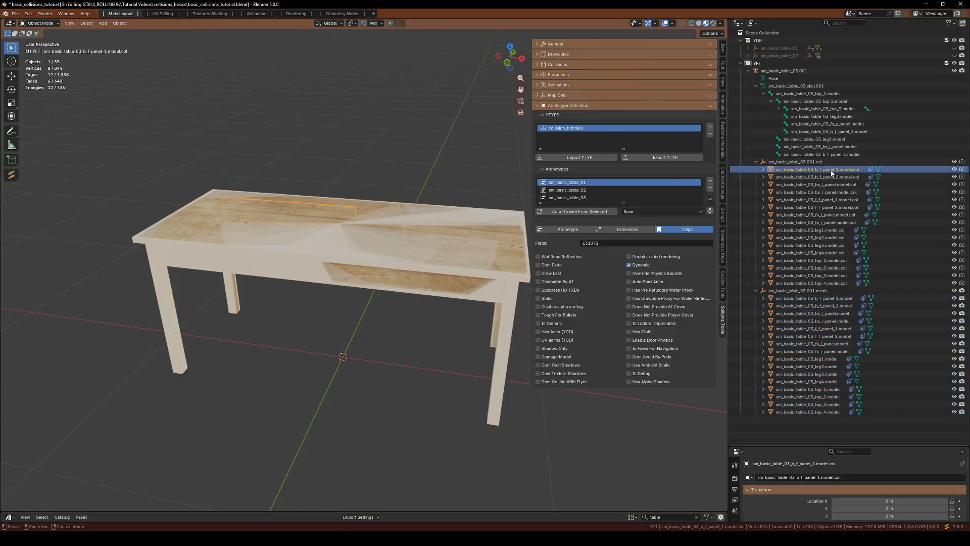
click(538, 86)
click(537, 87)
click(536, 62)
click(535, 53)
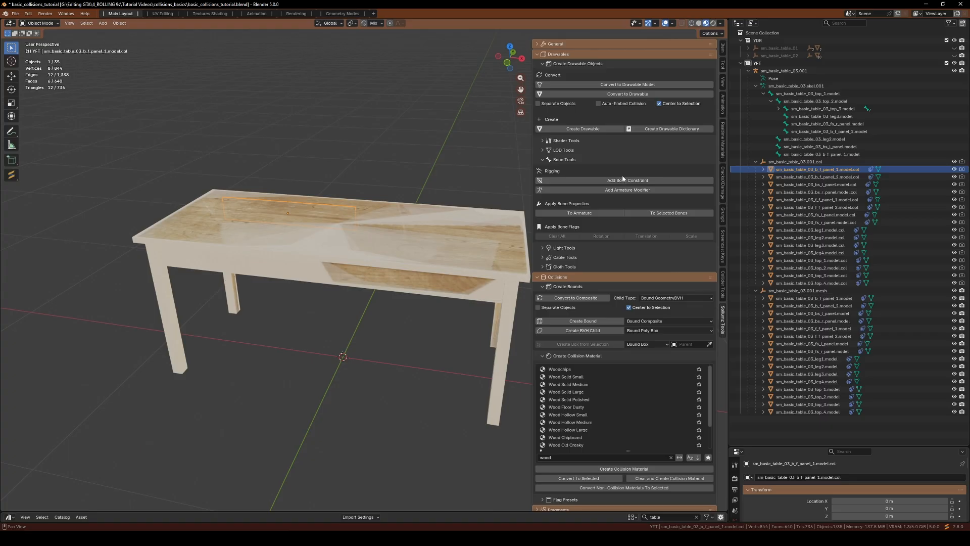
click(537, 54)
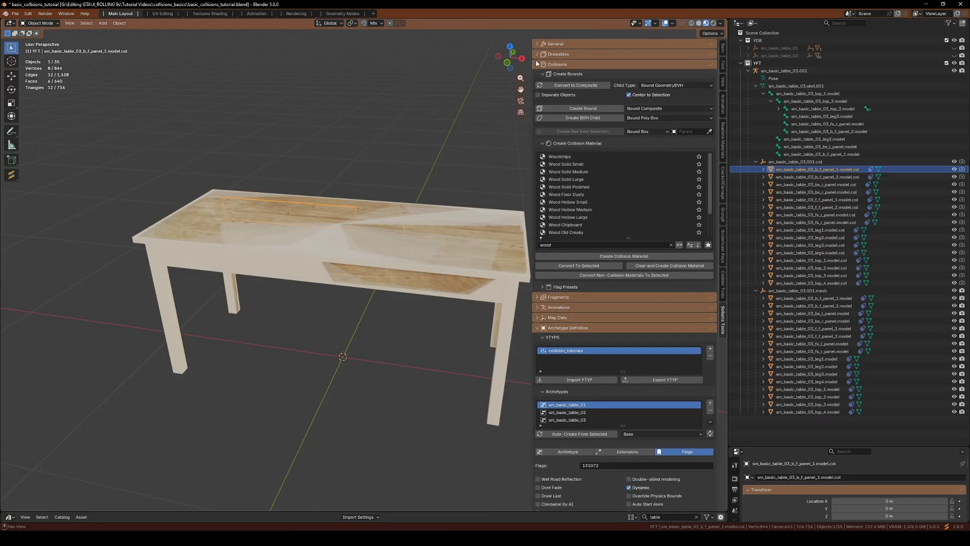
click(551, 73)
click(538, 64)
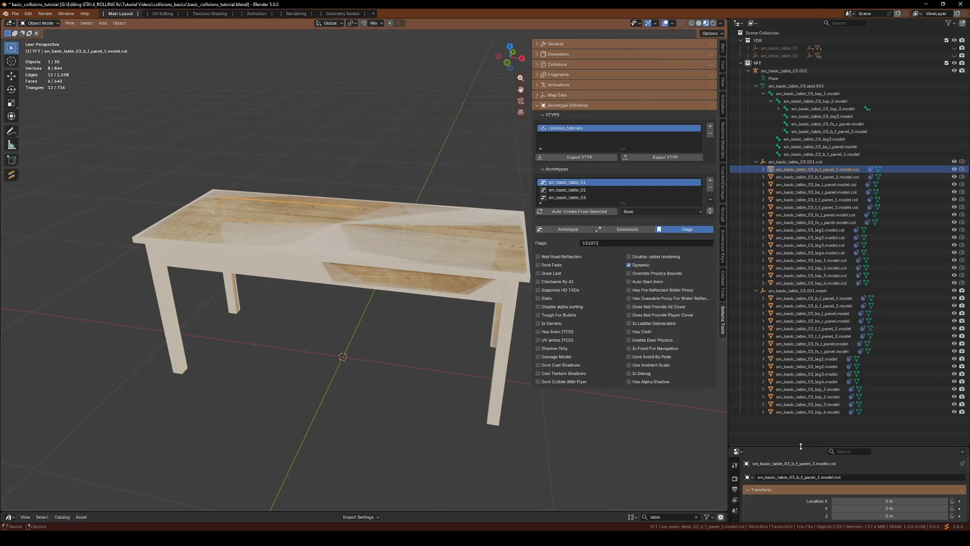
drag(805, 447, 805, 286)
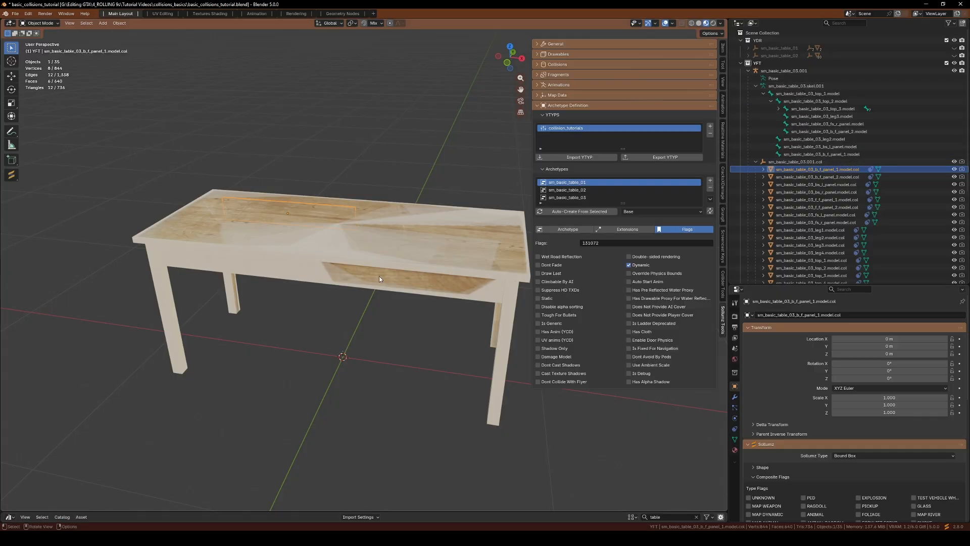
Switch the table's skeleton to Pose Mode and move the leg2 bone away from the table to test the fragment
click(787, 86)
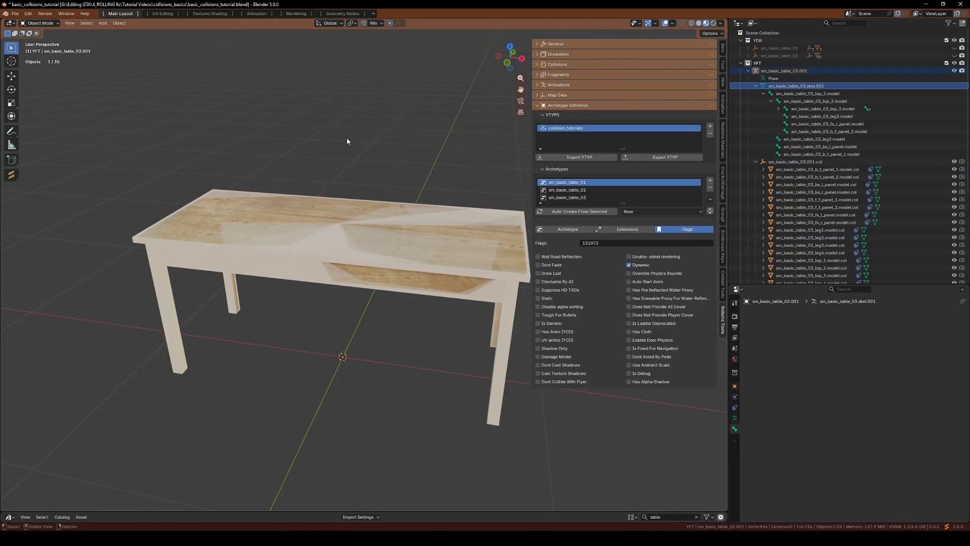
key(ctrl+Tab)
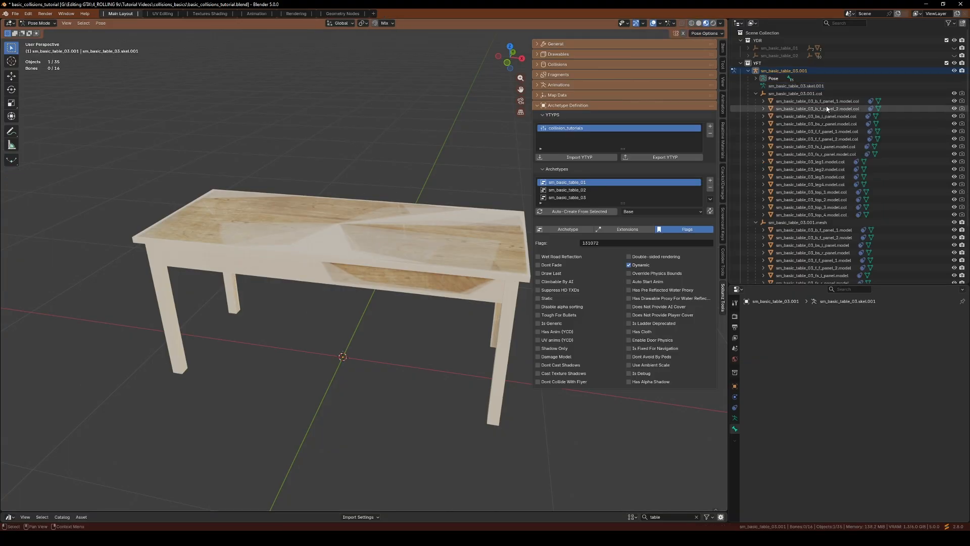
click(757, 79)
click(769, 86)
click(763, 86)
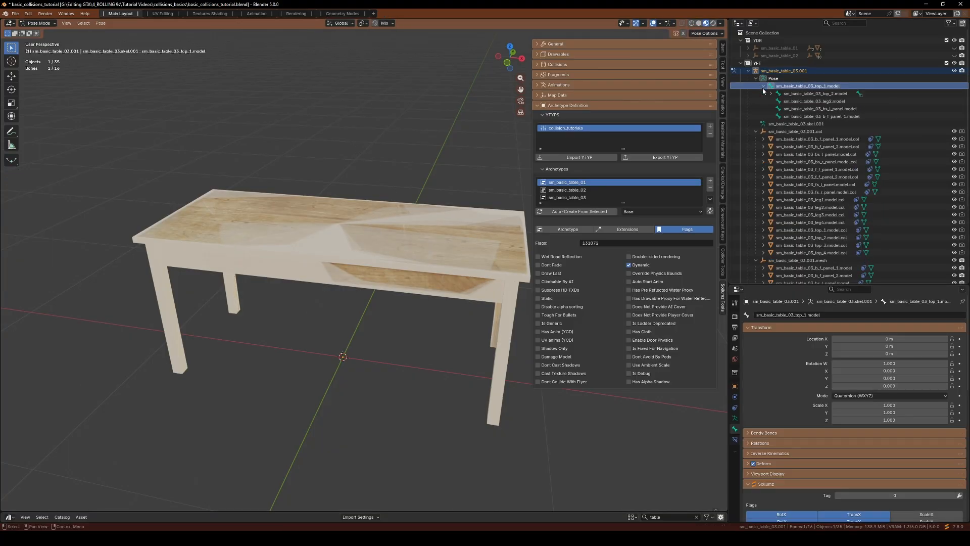
click(816, 102)
key(g)
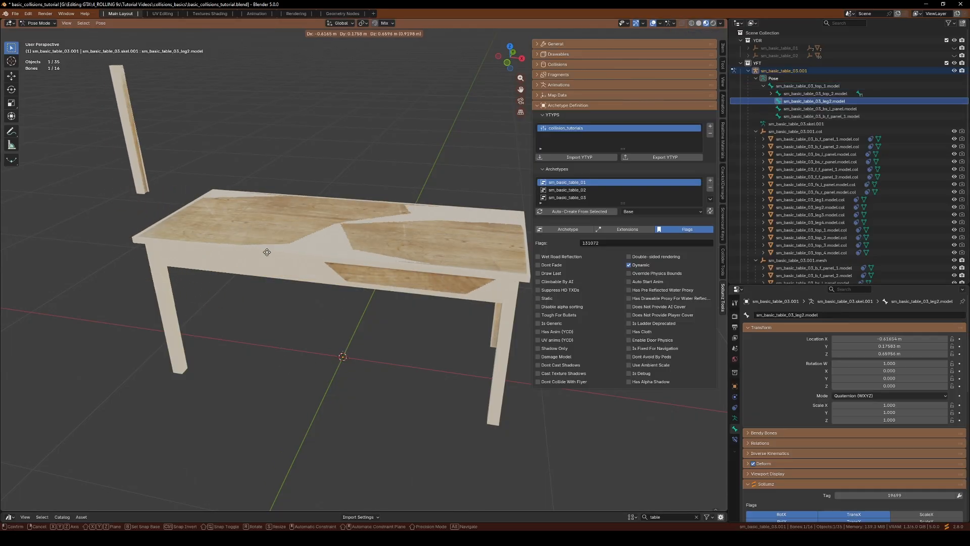
click(284, 245)
middle_drag(284, 245, 322, 362)
scroll(358, 371, up, 3)
scroll(283, 298, down, 3)
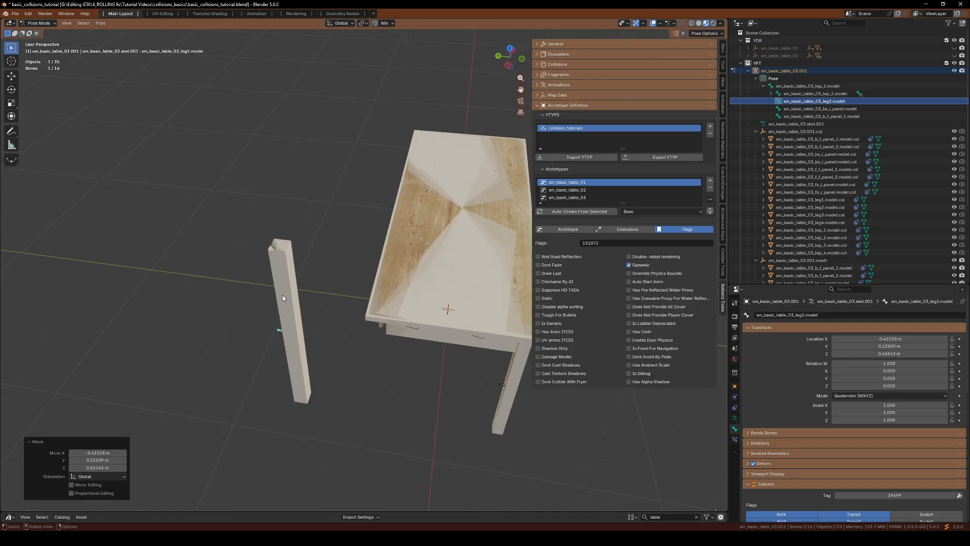
click(275, 277)
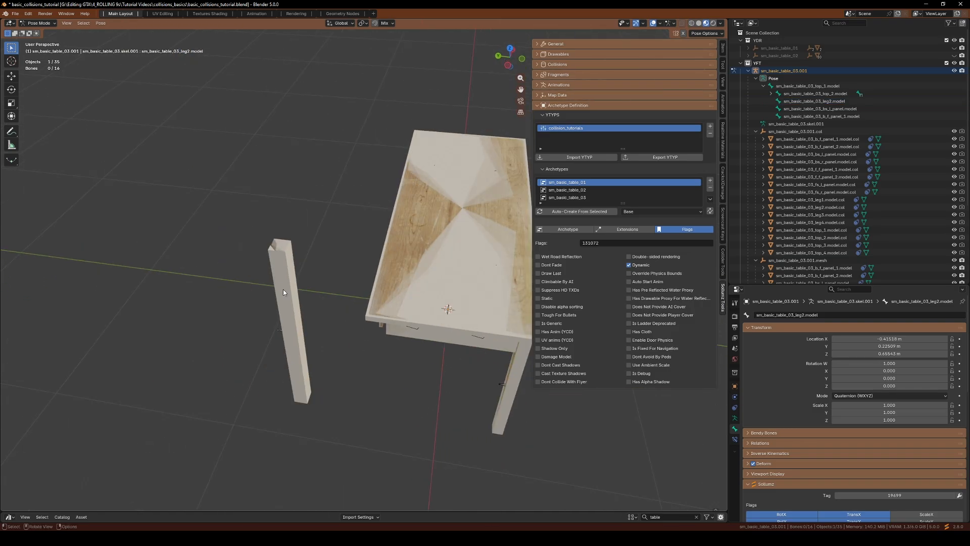
Toggle the collision objects' visibility to check whether the collision moves with the detached leg
click(955, 132)
click(955, 132)
click(955, 132)
click(955, 132)
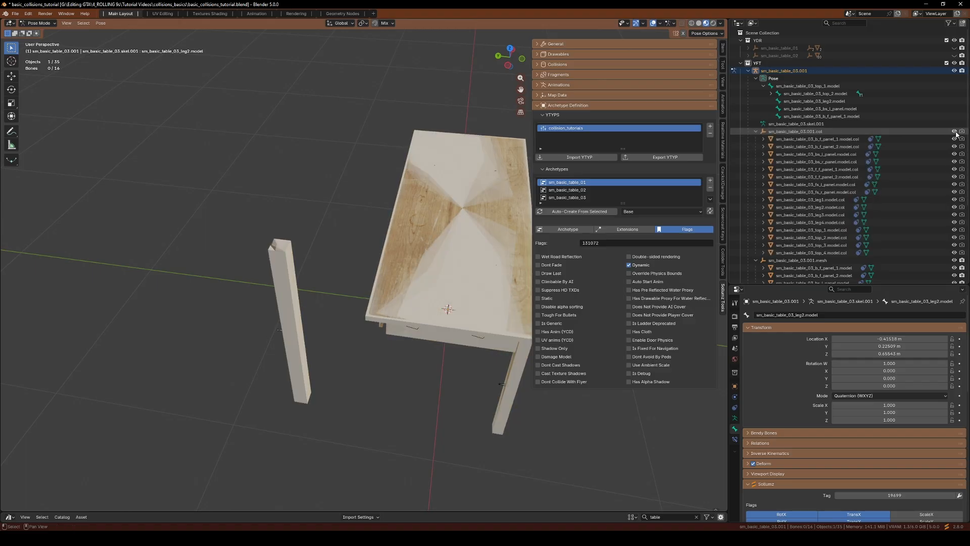
middle_drag(282, 279, 333, 298)
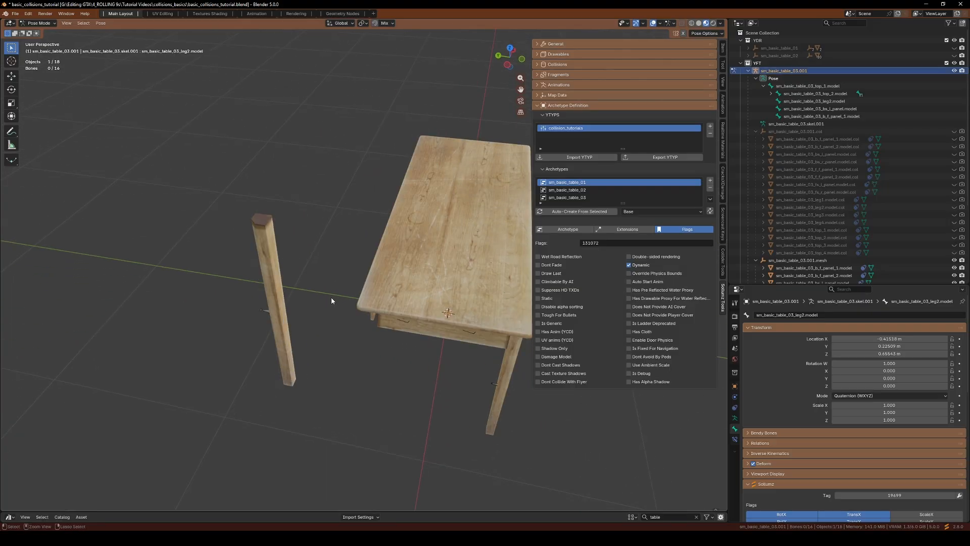
click(331, 301)
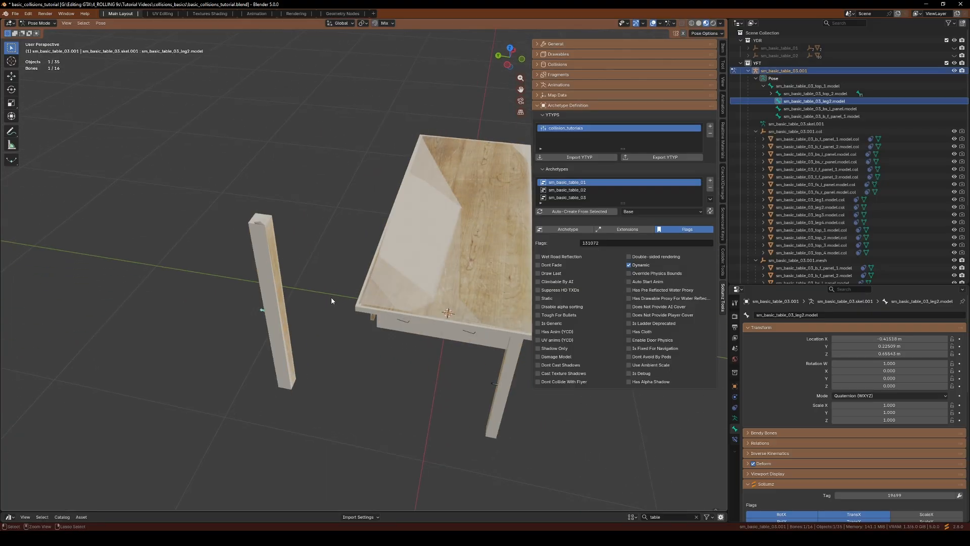
Clear the leg2 bone's location so the leg returns to the table
key(alt+g)
middle_drag(332, 301, 286, 244)
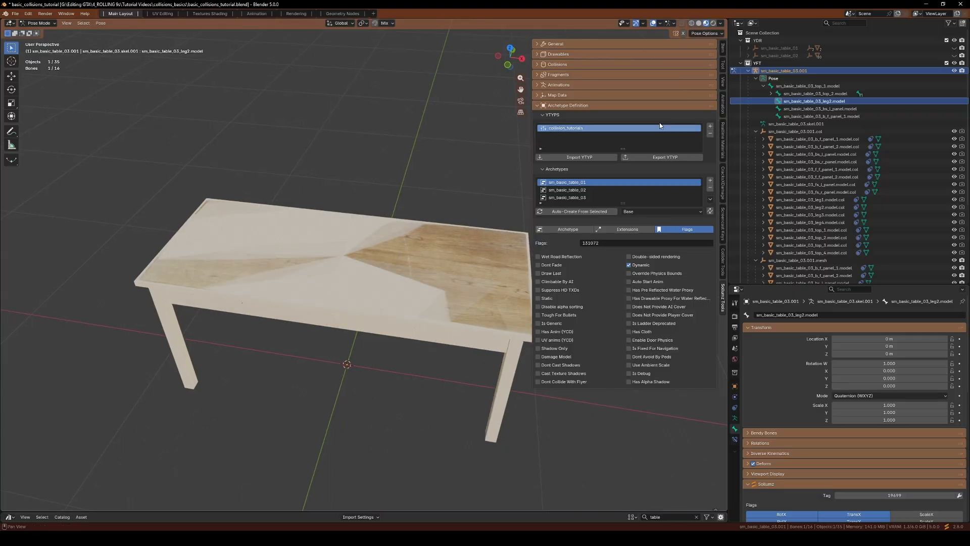
Show both YDR tables again in the viewport
click(762, 328)
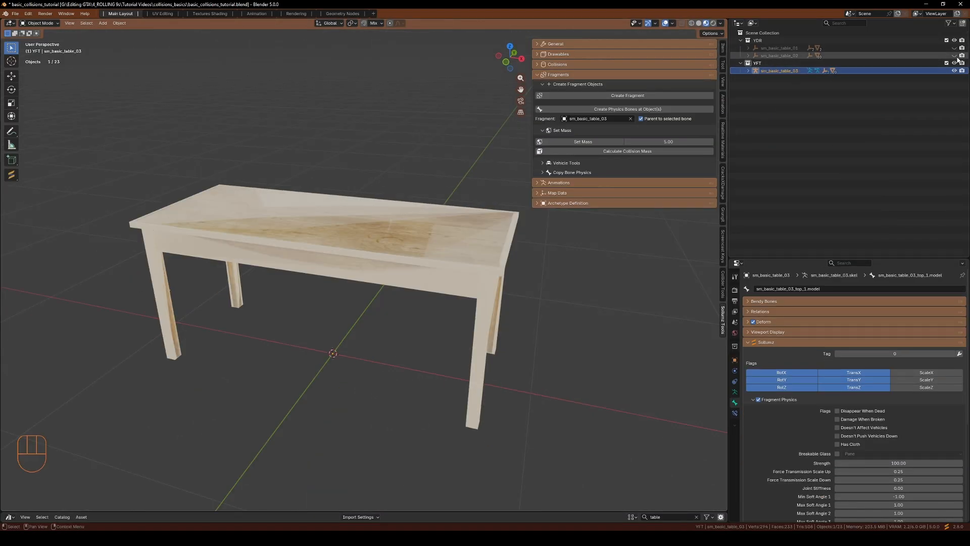
shift+click(955, 55)
shift+click(955, 48)
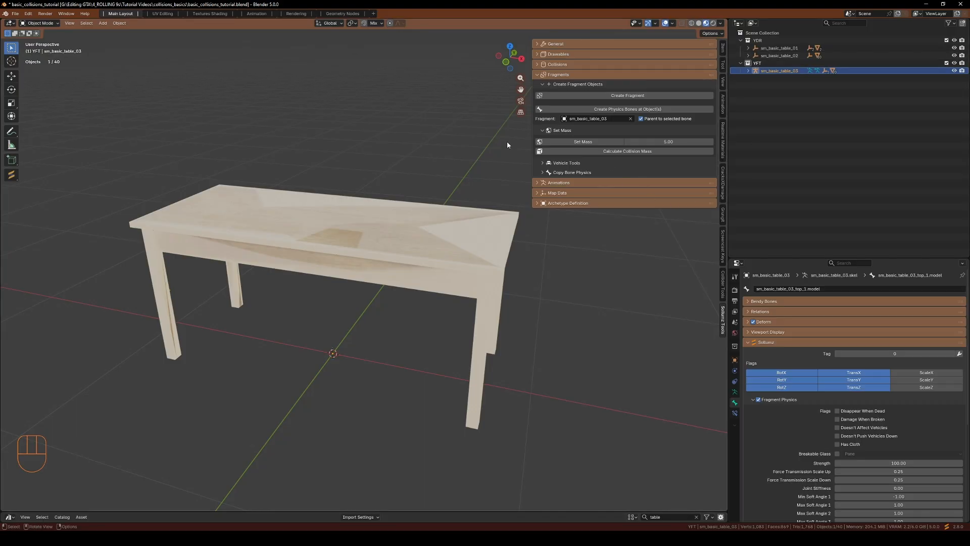
Select all three tables and auto-create archetypes from them in the collision_tutorials YTYP
click(555, 203)
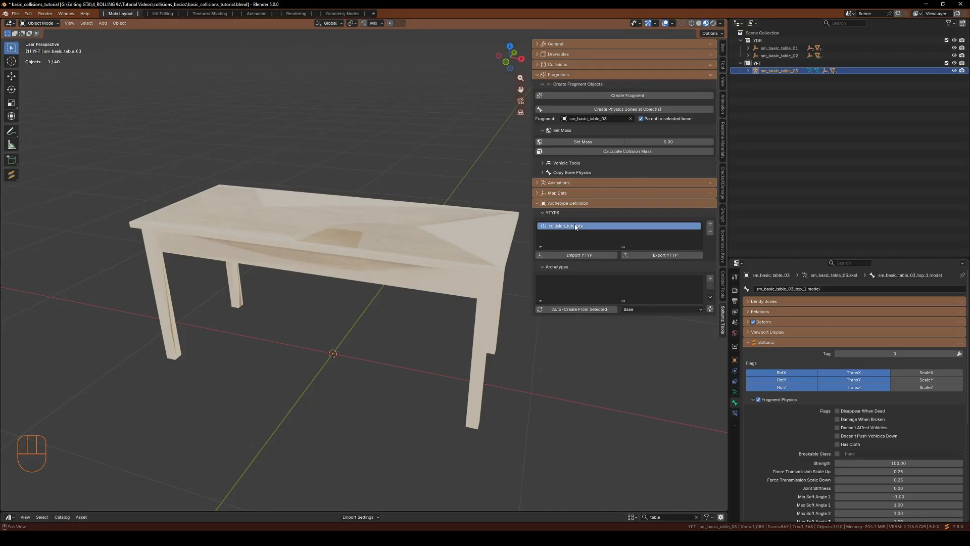
click(777, 48)
ctrl+click(773, 56)
ctrl+click(778, 71)
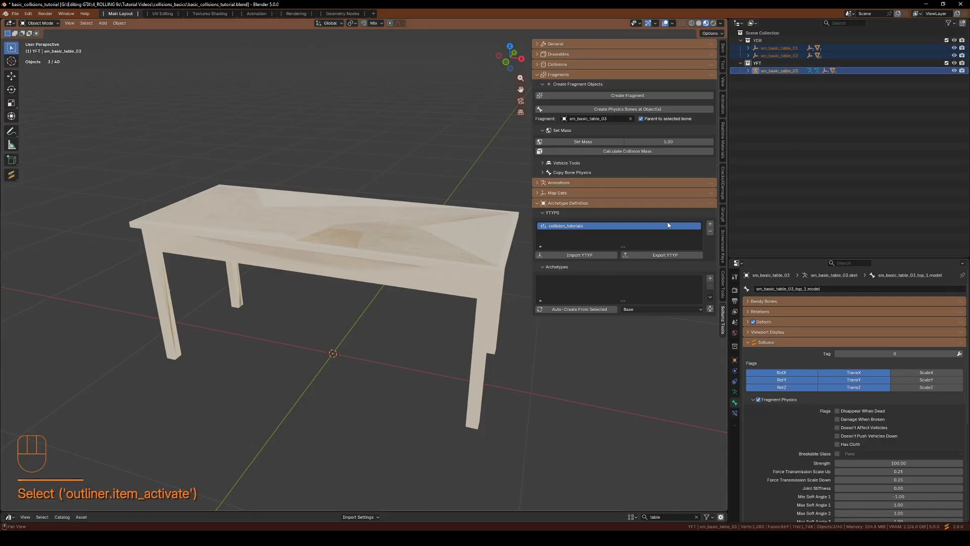
click(587, 309)
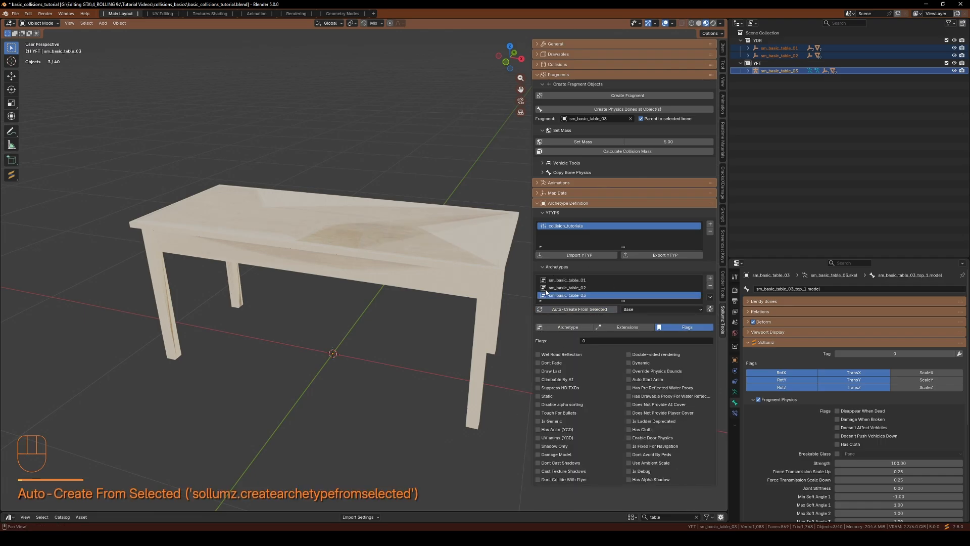
Enable the Dynamic flag for the sm_basic_table_03 and sm_basic_table_02 archetypes
click(779, 71)
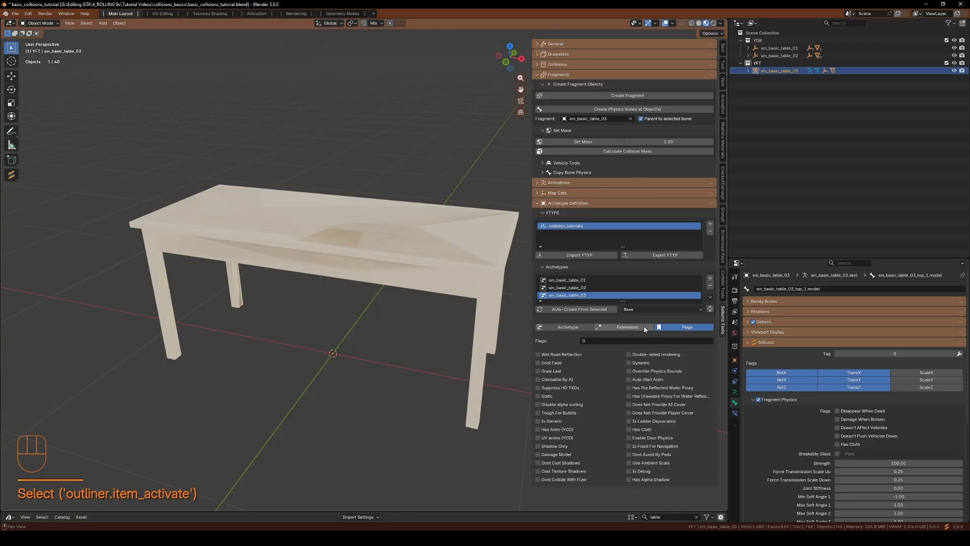
click(629, 362)
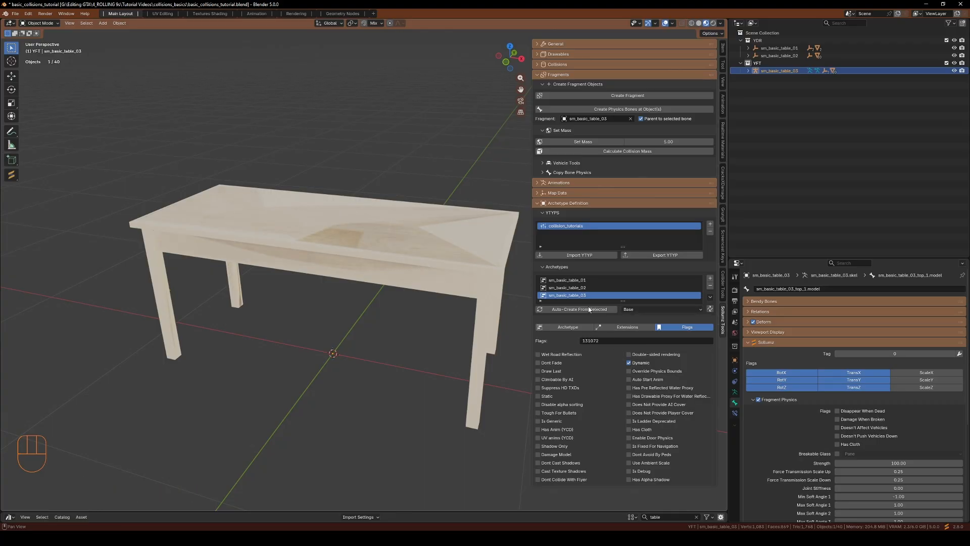
click(566, 288)
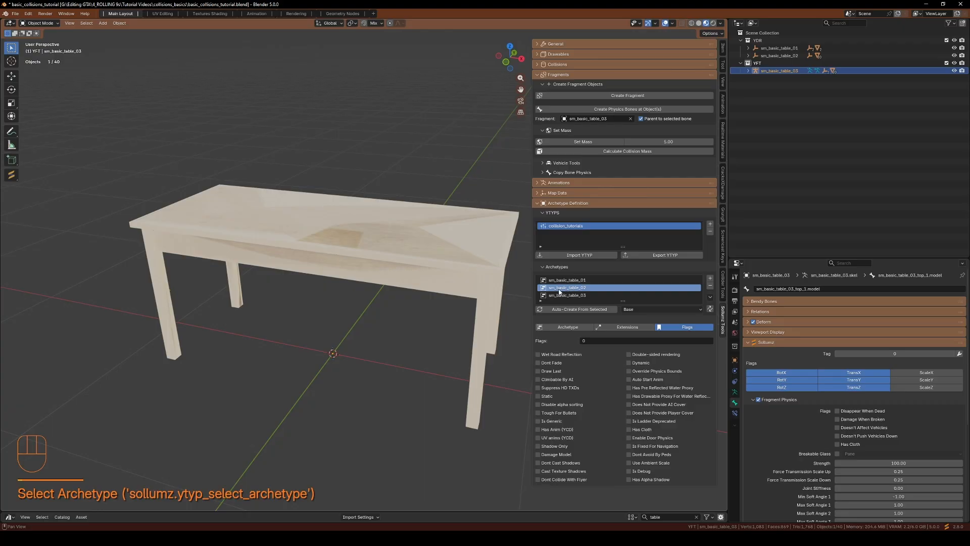
click(629, 364)
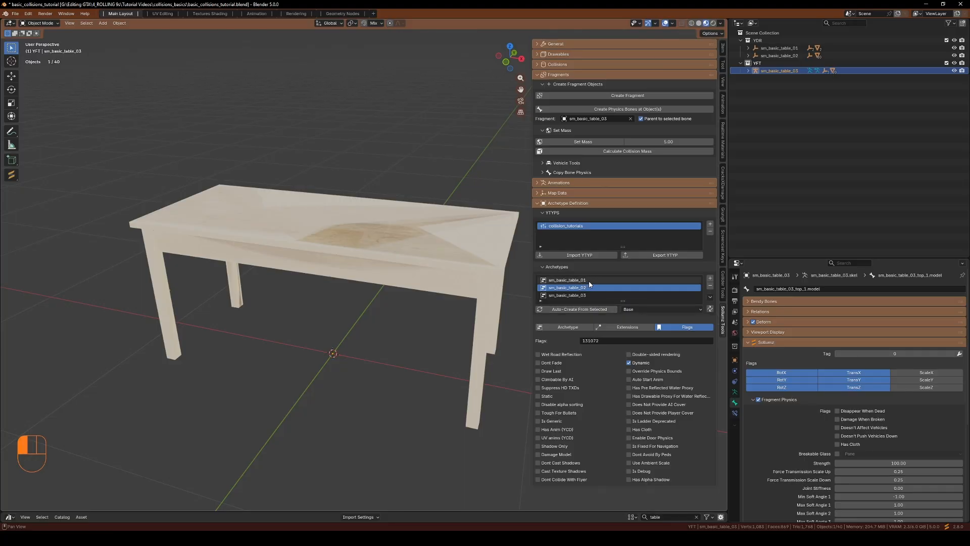
Review the archetype settings of sm_basic_table_01, sm_basic_table_02 and sm_basic_table_03
click(568, 280)
click(565, 327)
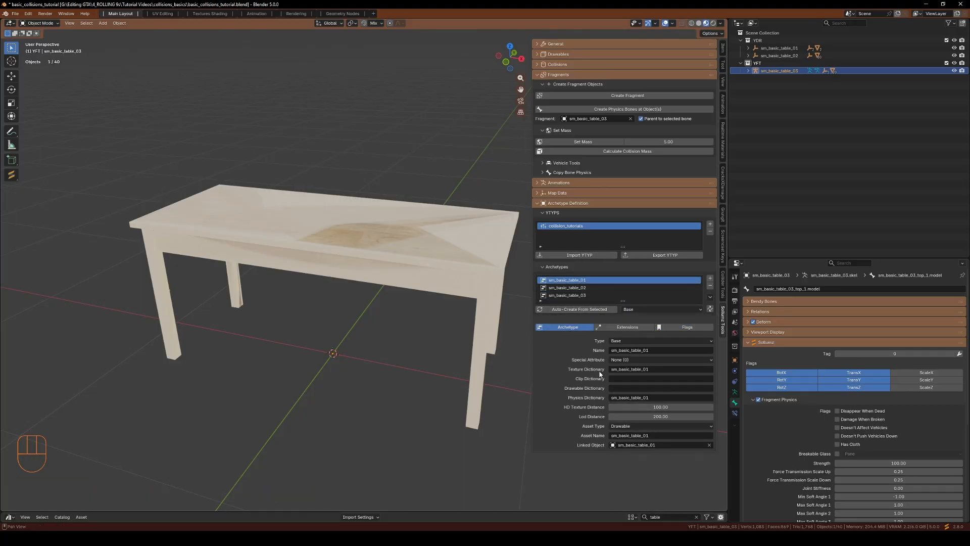
click(574, 288)
click(574, 295)
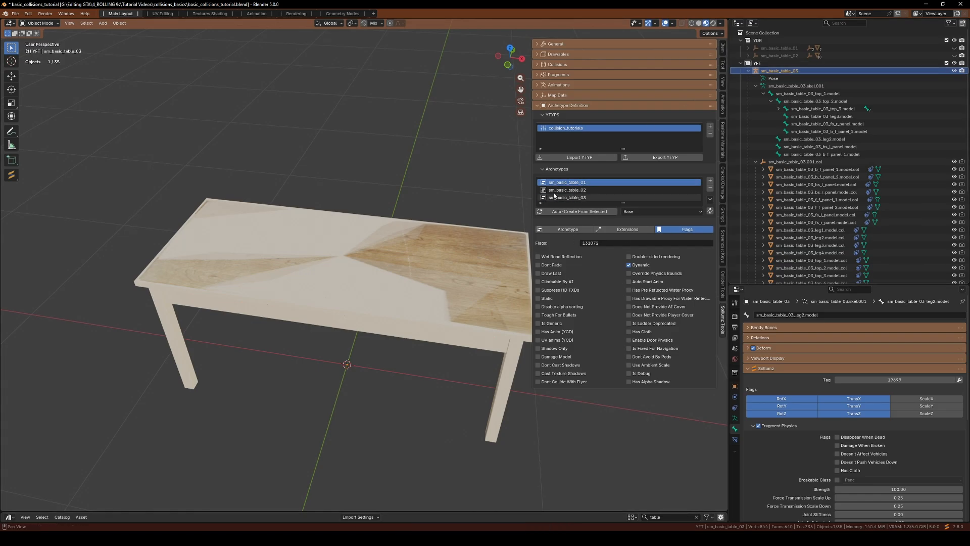
click(573, 191)
click(574, 200)
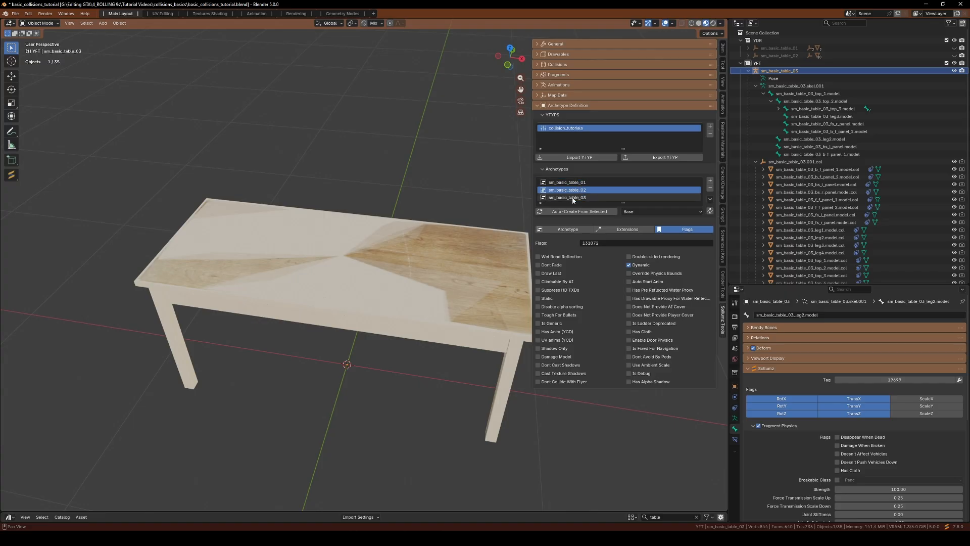
click(571, 230)
Export the collision_tutorials YTYP into the complete\2 folder
click(660, 301)
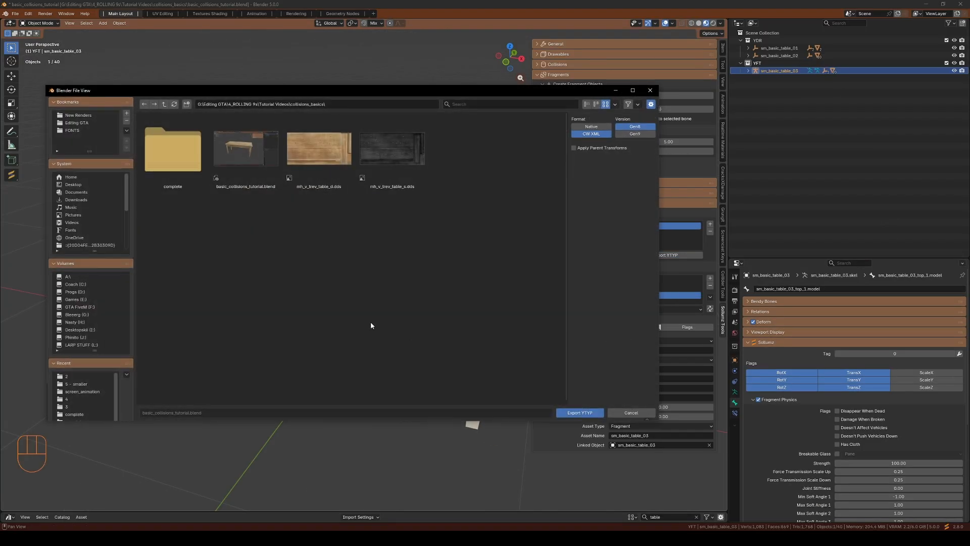
double_click(172, 152)
double_click(242, 157)
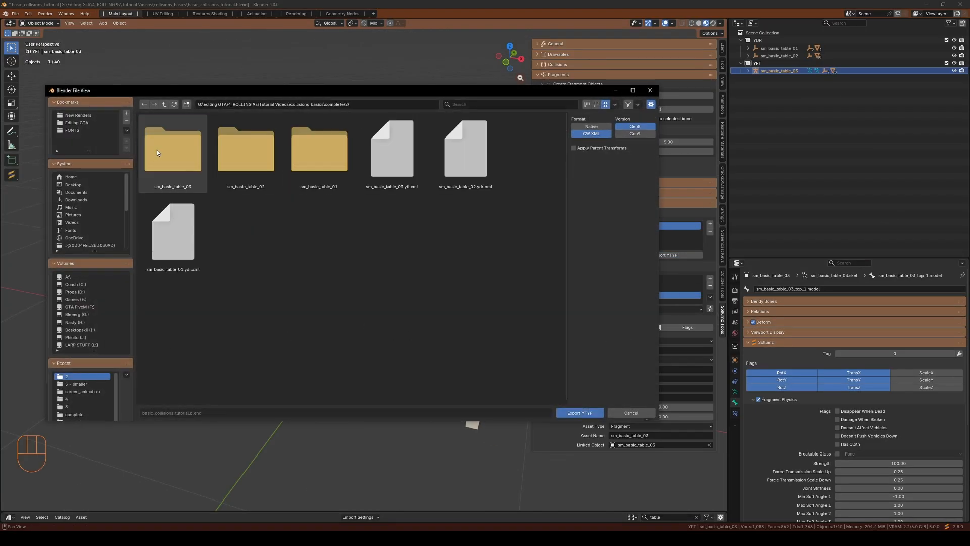
click(580, 413)
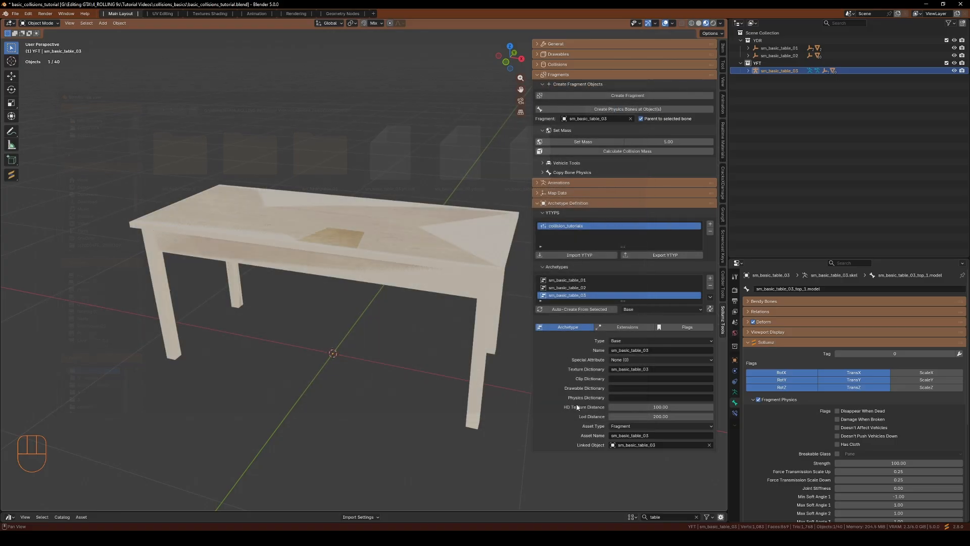
Switch to CodeWalker and open all exported files (YTYP, YDRs and YFT) from the stream folder into a project
click(927, 3)
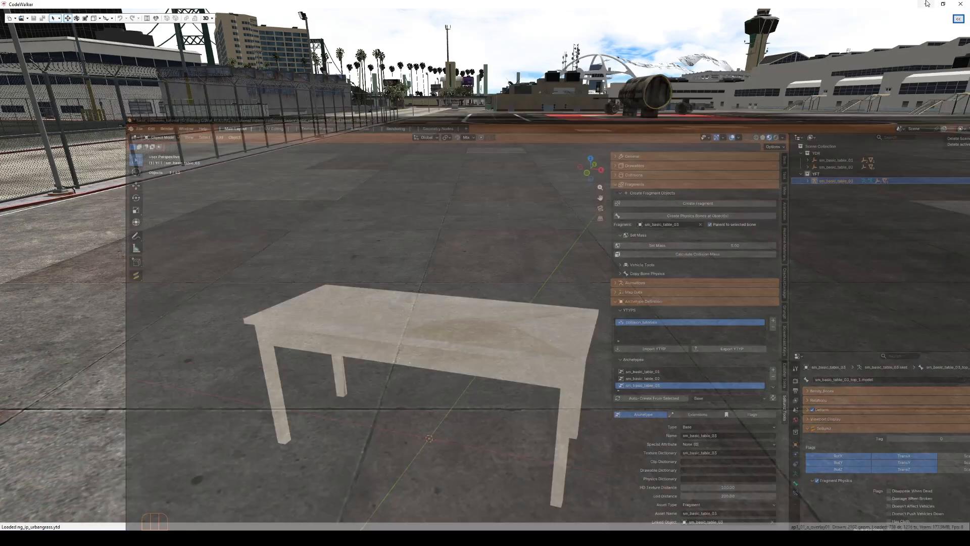
click(21, 18)
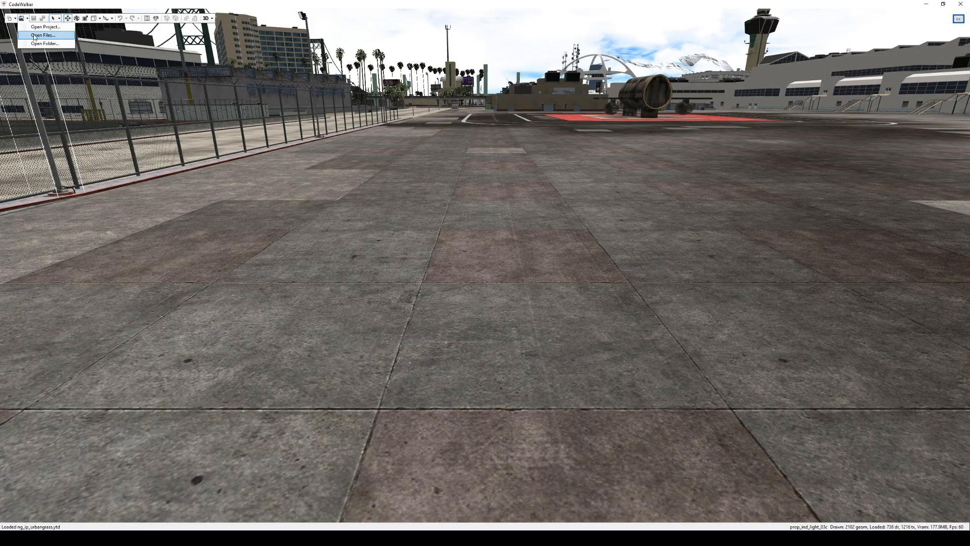
click(36, 35)
key(Escape)
click(110, 116)
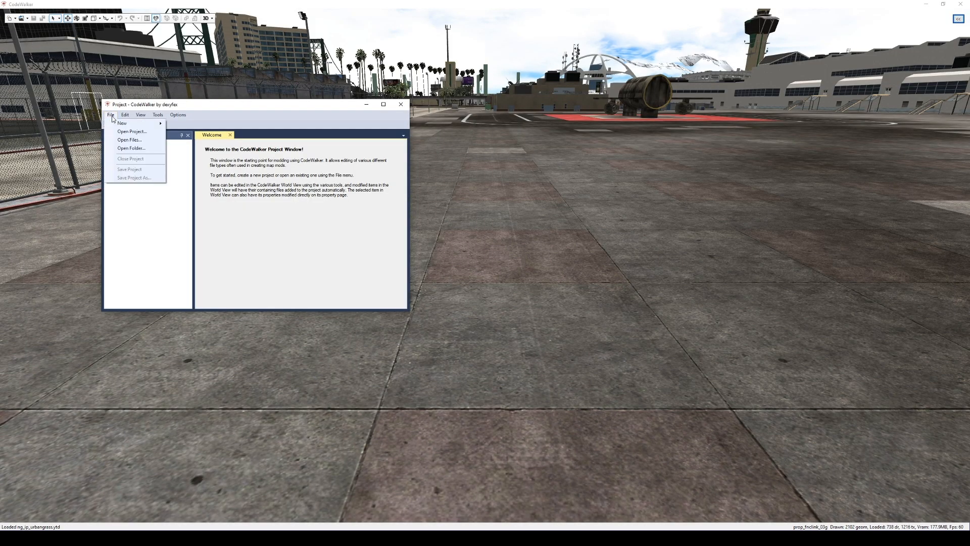
click(125, 140)
click(248, 169)
key(ctrl+a)
click(493, 518)
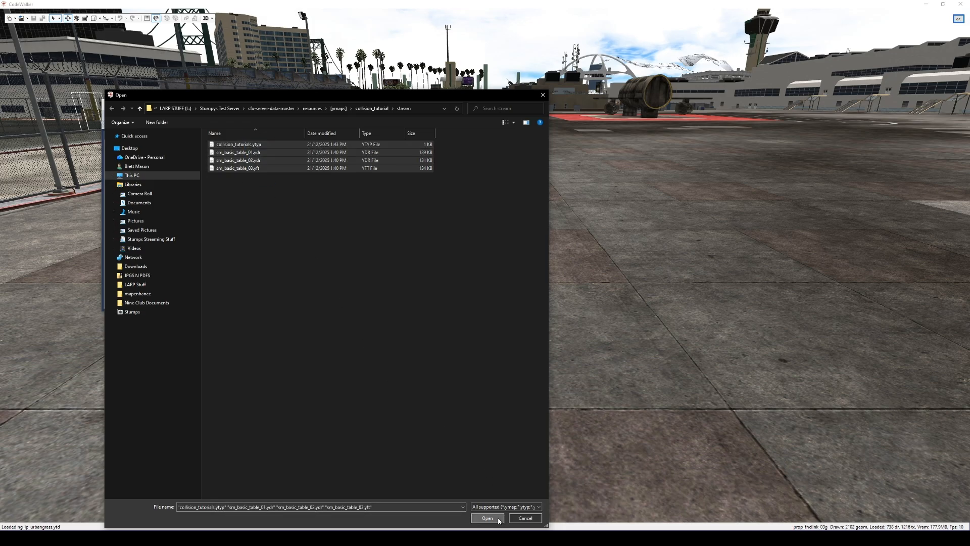
Create a new ymap in the project and name it collision_tutorial
drag(158, 100, 59, 28)
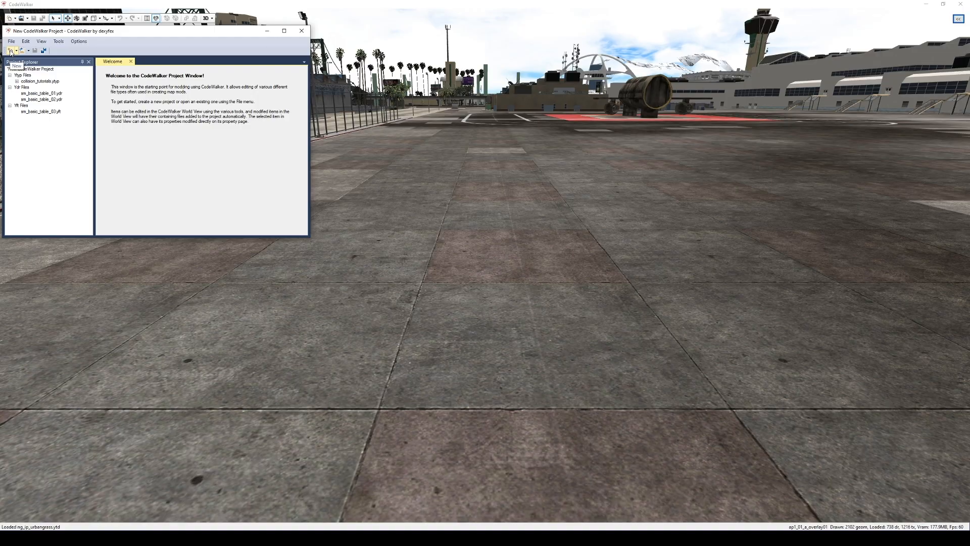
click(11, 51)
click(33, 81)
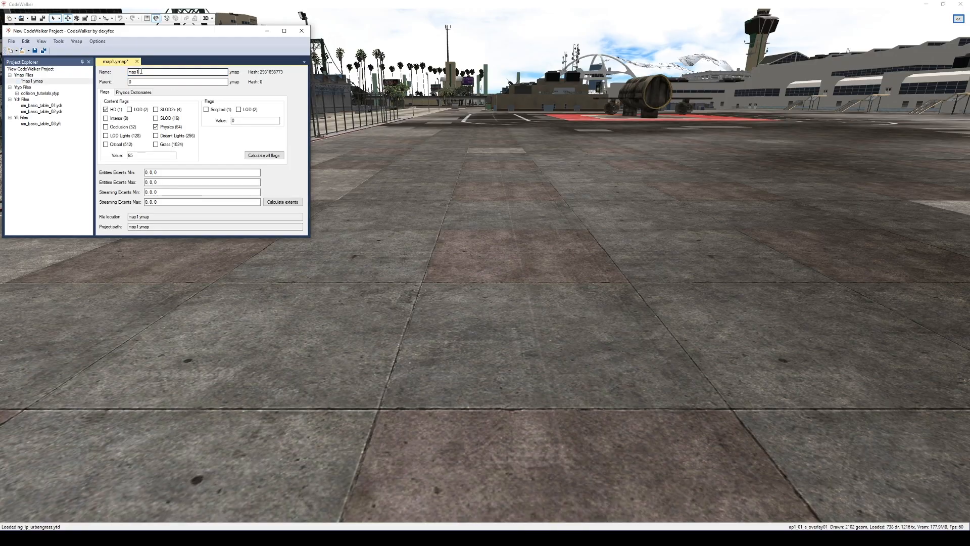
text(col)
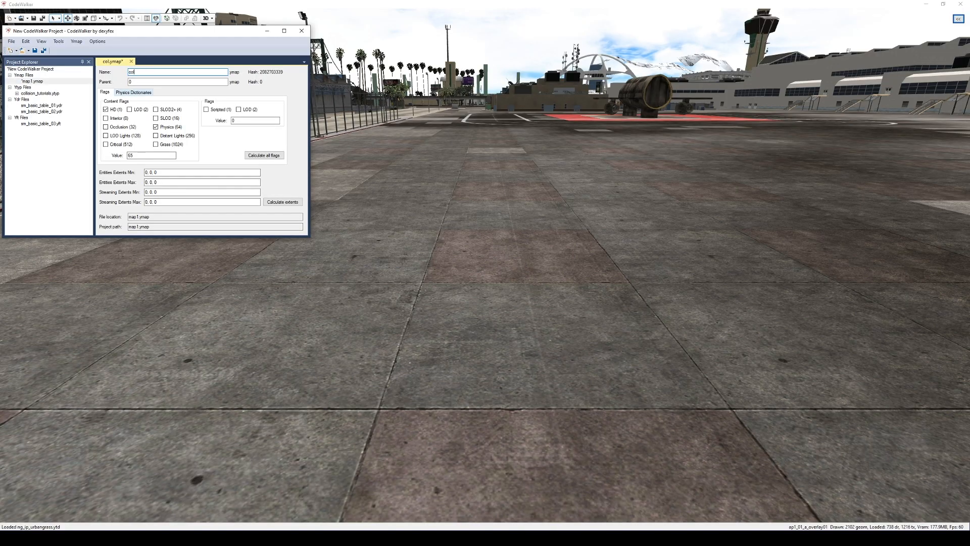
text(lision_tutorial)
Add an entity to the ymap and set its archetype to sm_basic_table_01
click(75, 42)
click(90, 61)
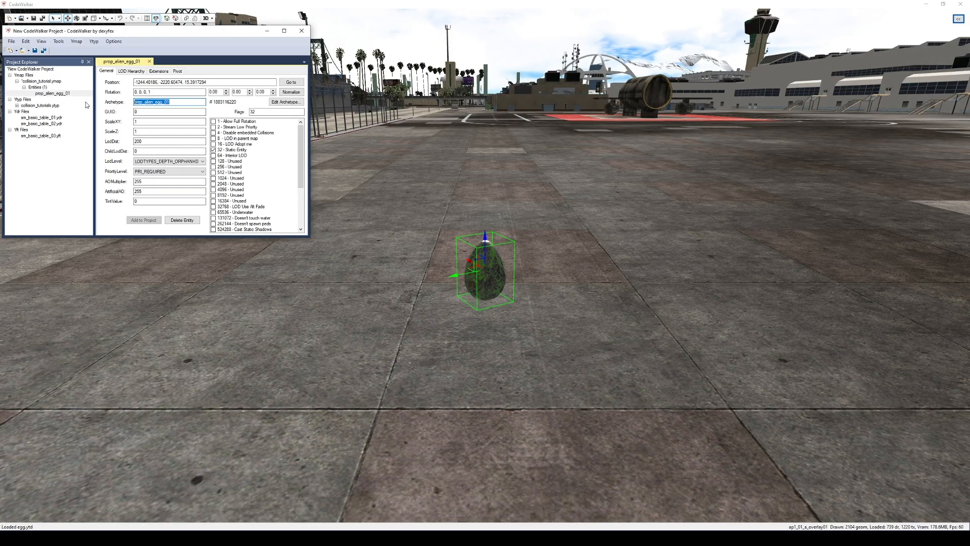
key(super+v)
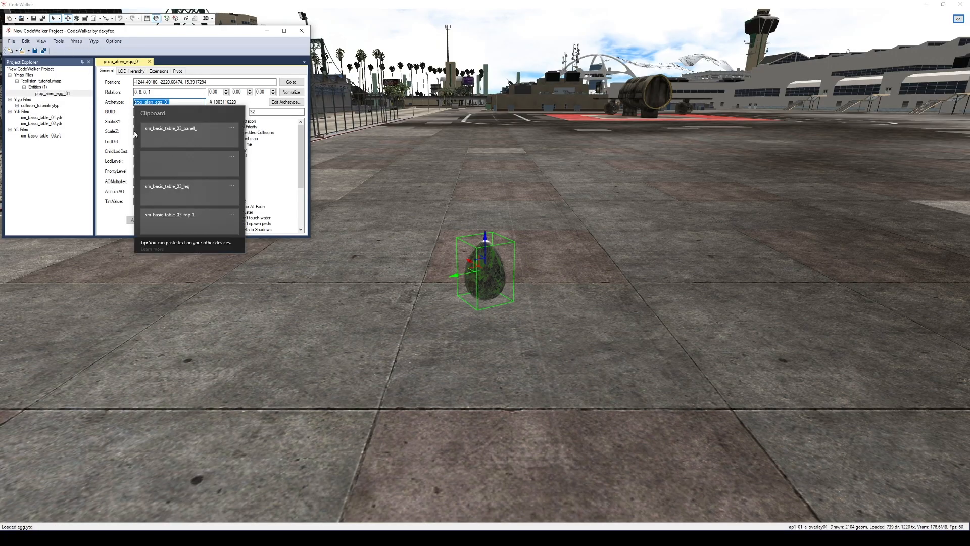
click(166, 192)
drag(167, 101, 187, 101)
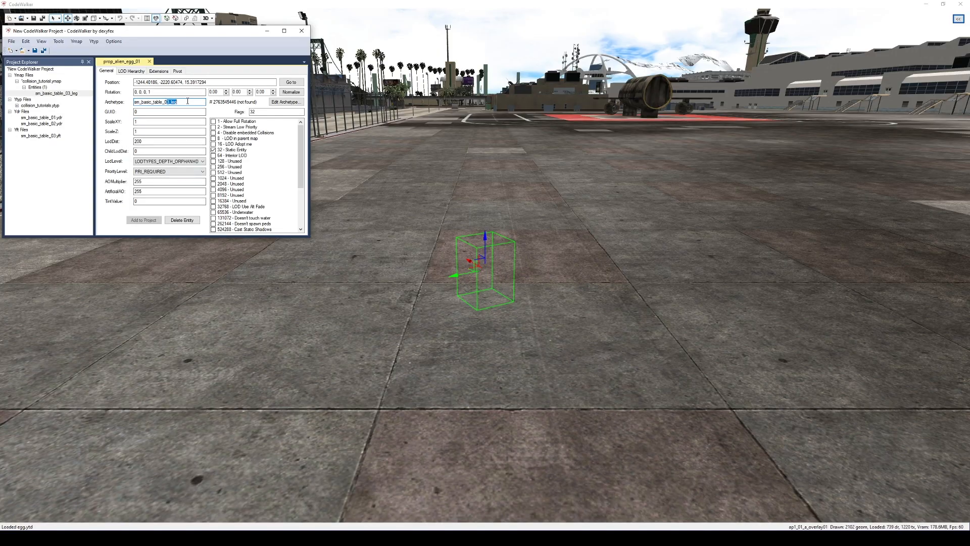
text(1)
Position the sm_basic_table_01 entity in the world and clone a second copy of it
click(517, 236)
drag(493, 238, 472, 437)
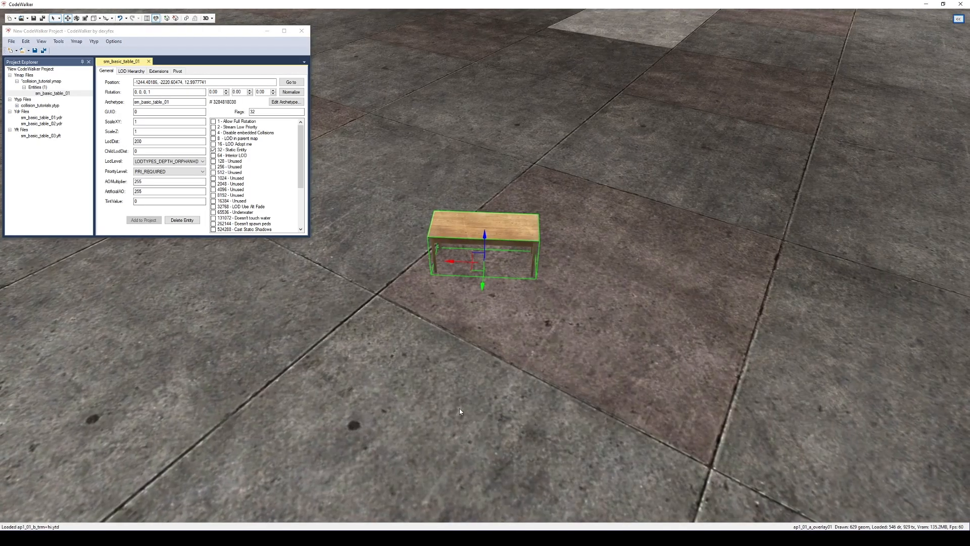
drag(459, 408, 475, 377)
mouse_move(424, 462)
mouse_down()
mouse_move(405, 497)
mouse_move(430, 452)
mouse_up()
key(w)
drag(492, 268, 417, 226)
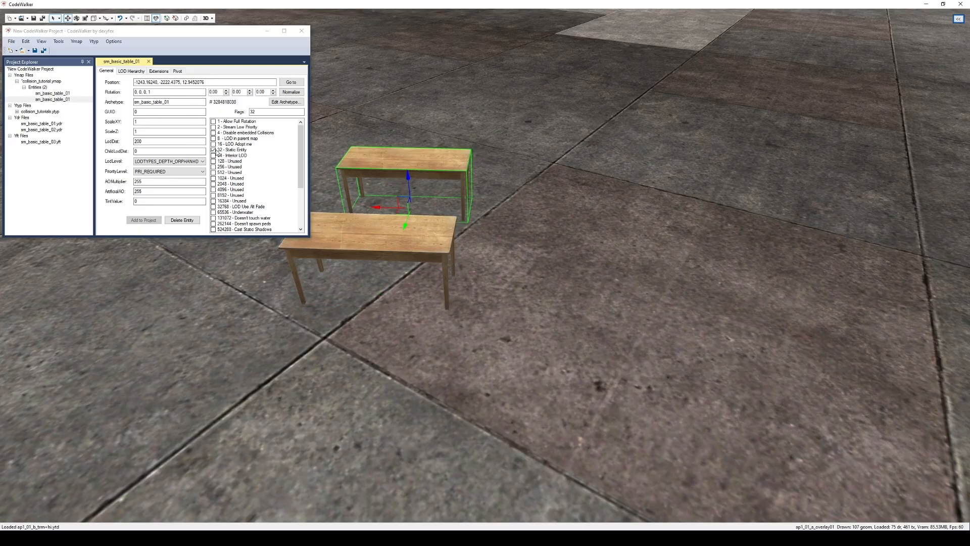
click(213, 150)
Clone the front table to its right and change the copy's archetype to sm_basic_table_02
click(375, 248)
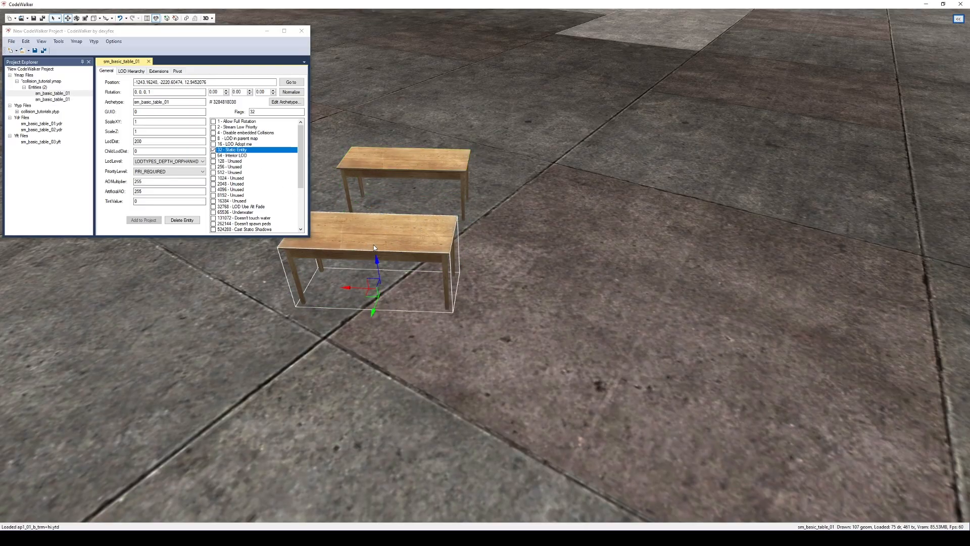
shift+drag(347, 292, 572, 293)
click(181, 103)
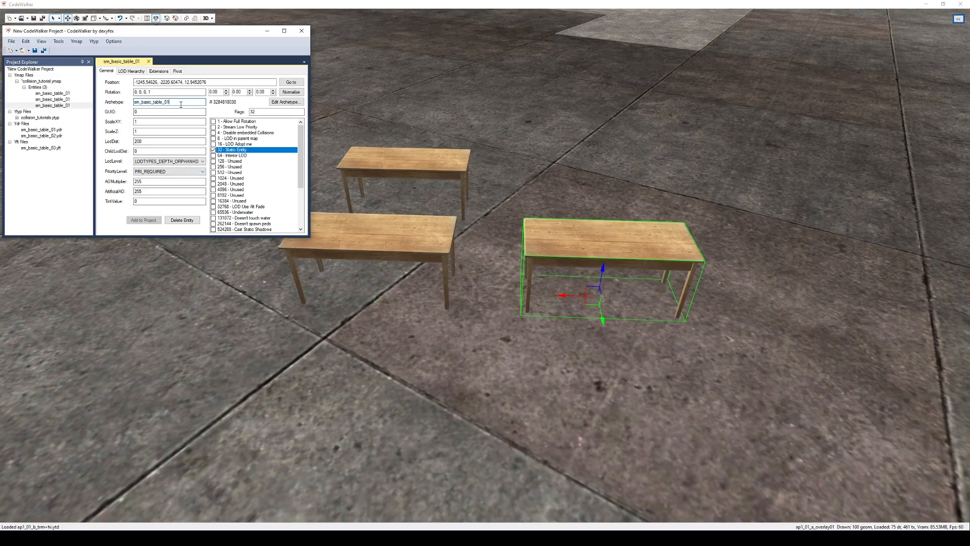
key(BackSpace)
text(2)
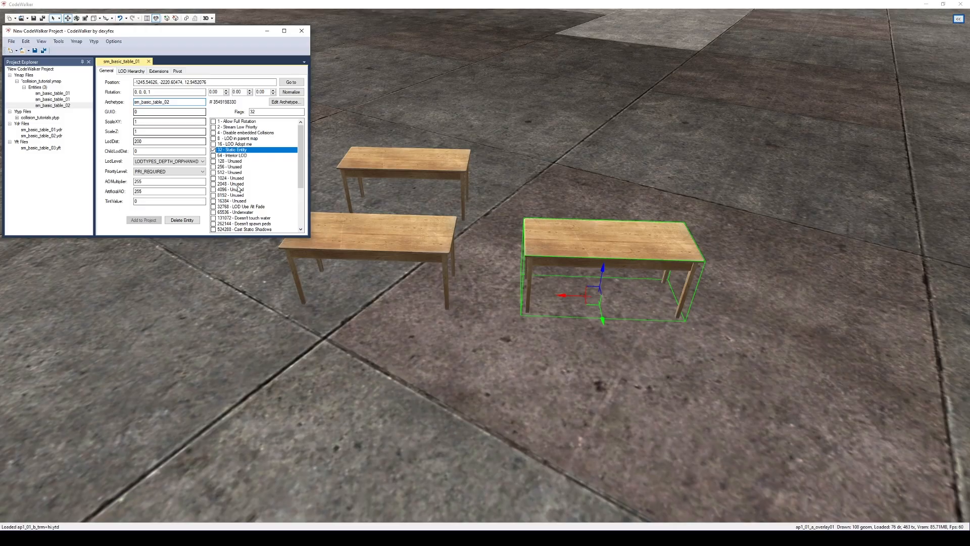
Clone the back table to its right and set the copy's archetype to sm_basic_table_02
right_click(384, 164)
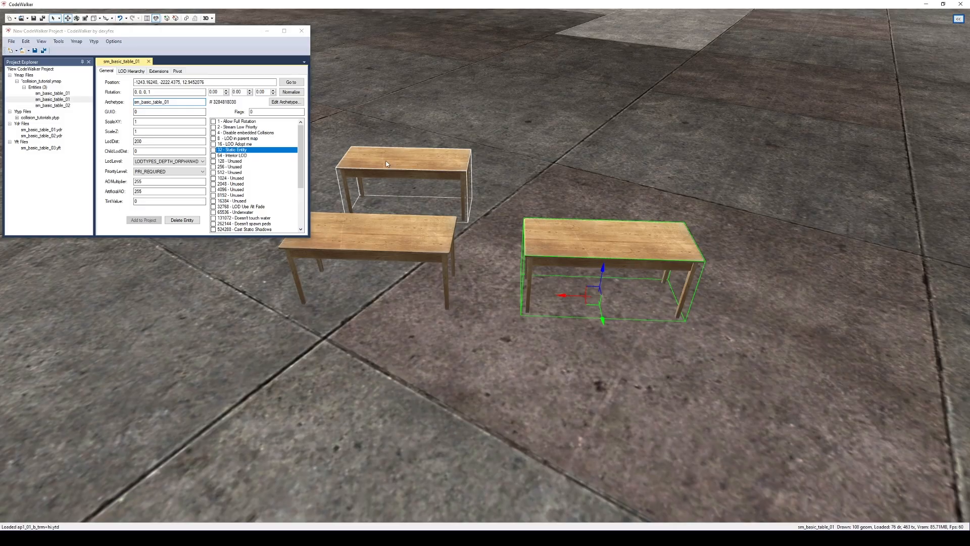
shift+drag(378, 206, 556, 225)
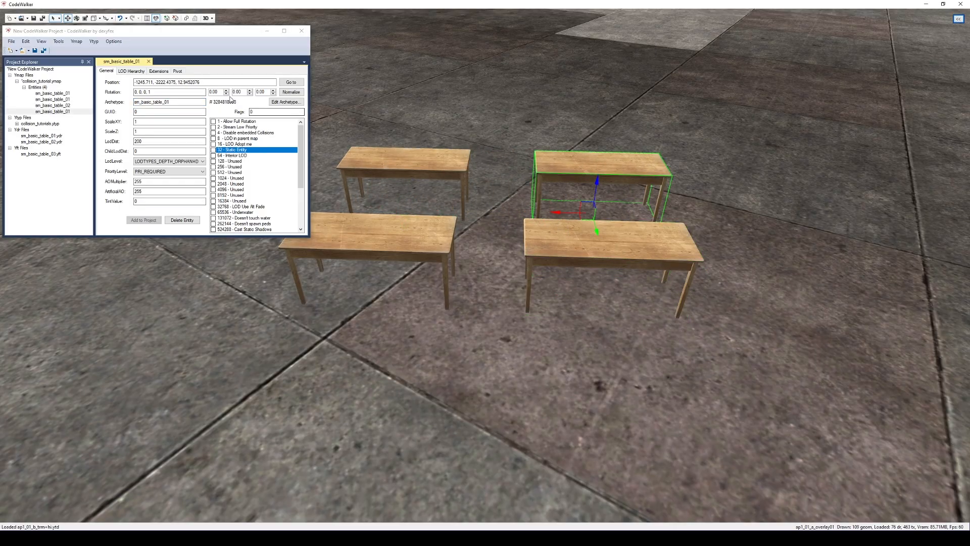
click(178, 102)
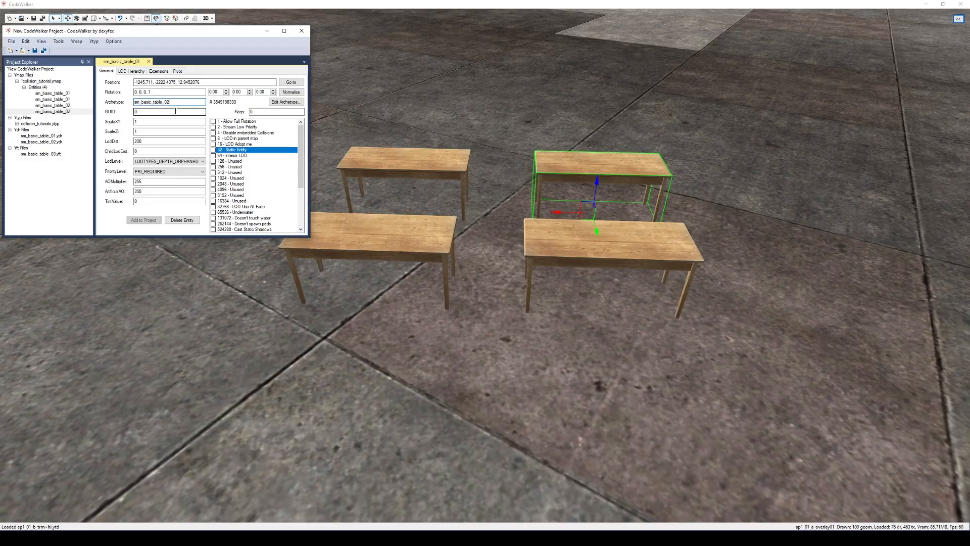
Clone the front sm_basic_table_02 table further right and set the copy's archetype to sm_basic_table_03
click(615, 262)
shift+drag(572, 296, 778, 304)
click(174, 102)
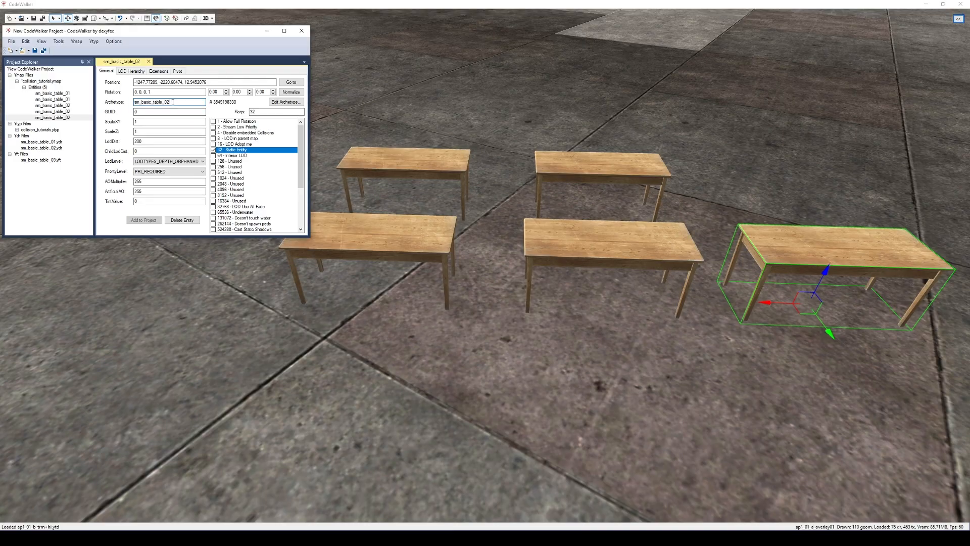
key(BackSpace)
text(3)
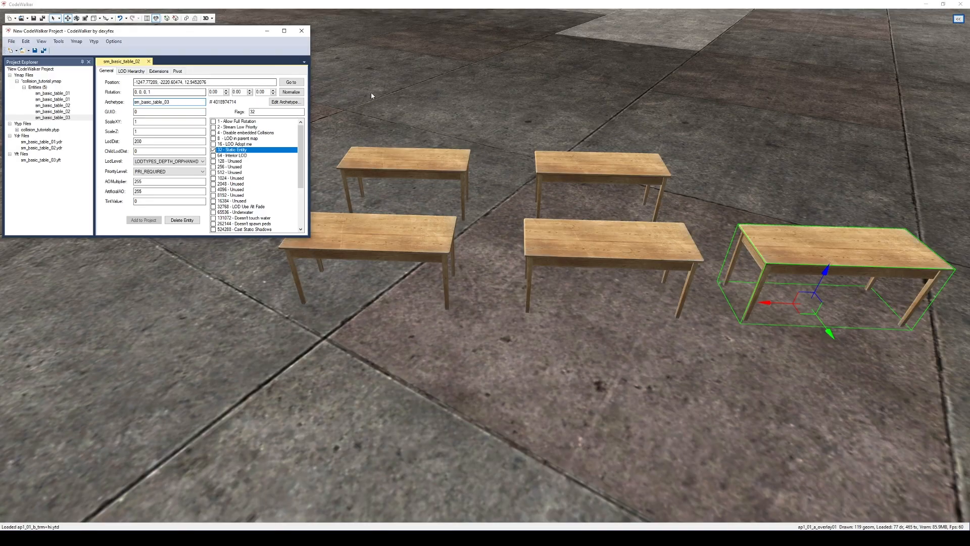
Clone the back sm_basic_table_02 table further right and set the copy's archetype to sm_basic_table_03
click(615, 180)
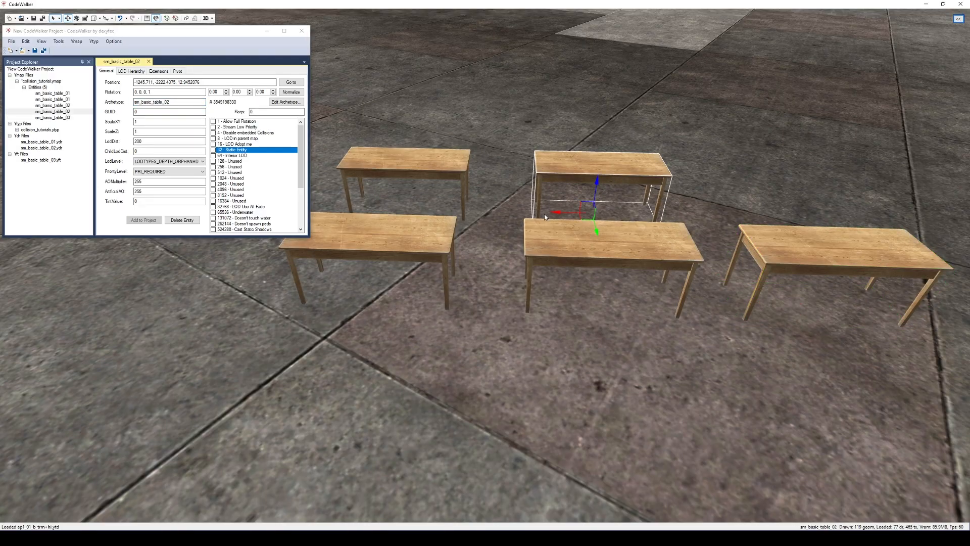
mouse_move(559, 217)
shift+mouse_down()
mouse_move(750, 222)
mouse_move(741, 221)
shift+mouse_up()
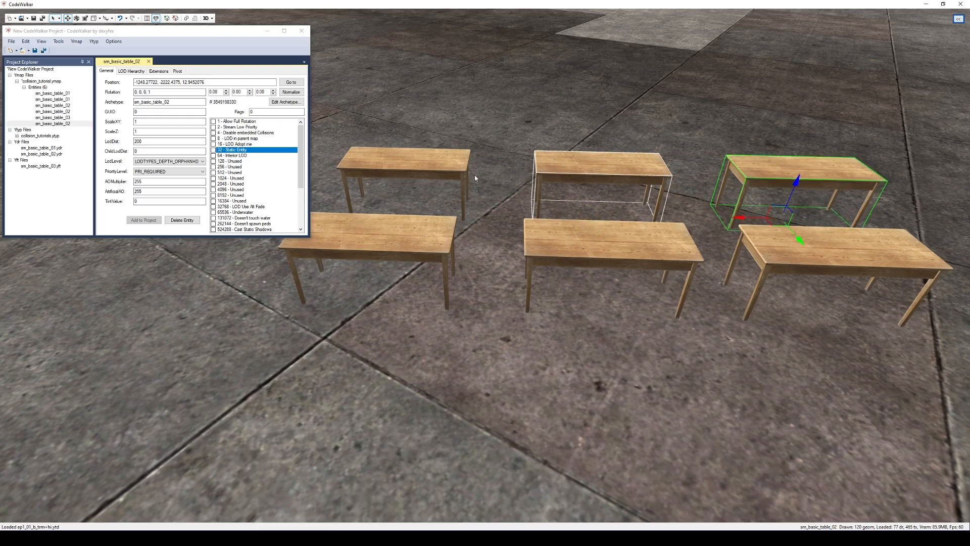
click(175, 102)
key(BackSpace)
text(3)
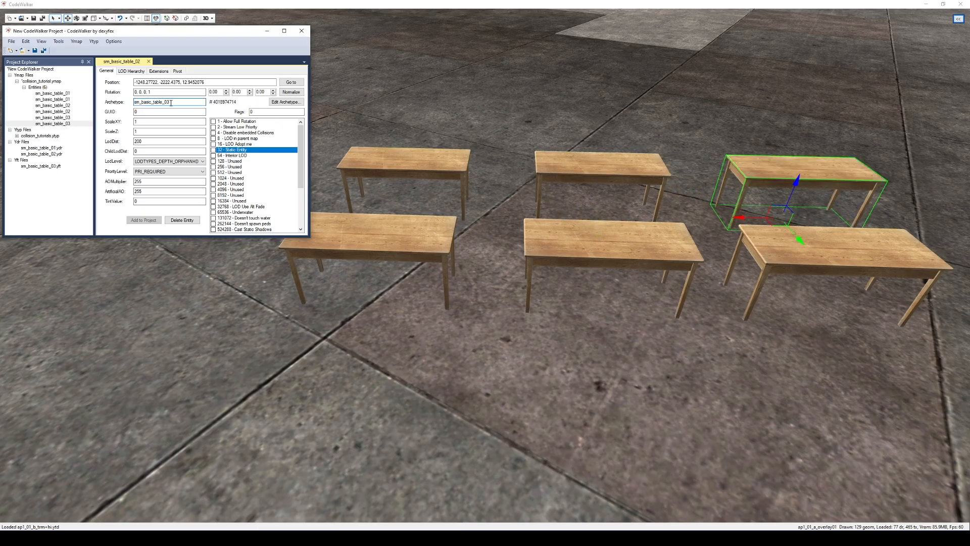
Save the collision_tutorial ymap into the stream folder
click(42, 80)
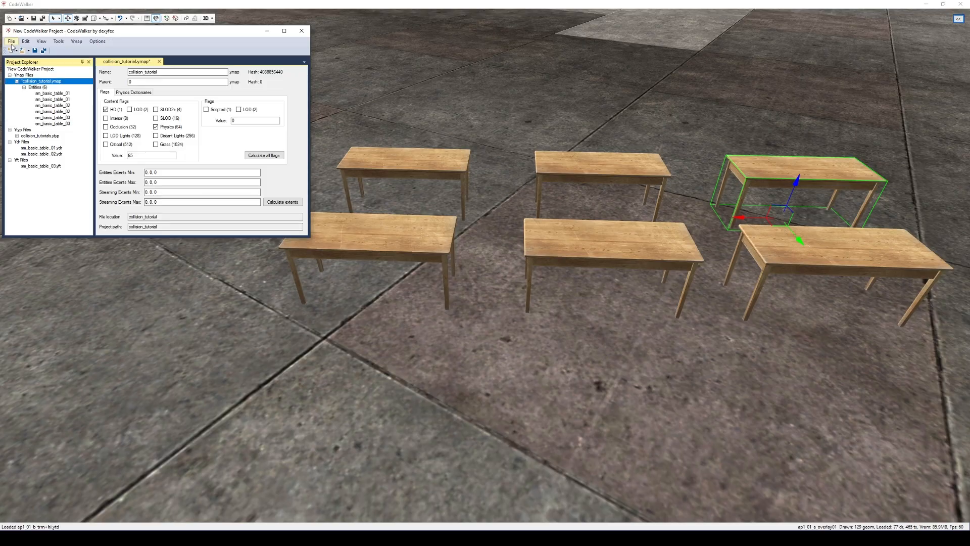
click(12, 41)
click(54, 124)
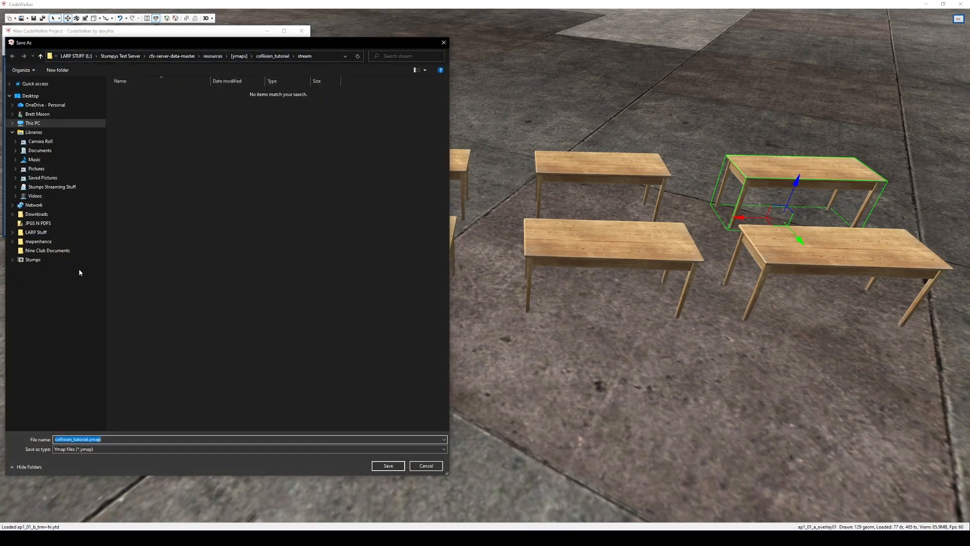
click(388, 465)
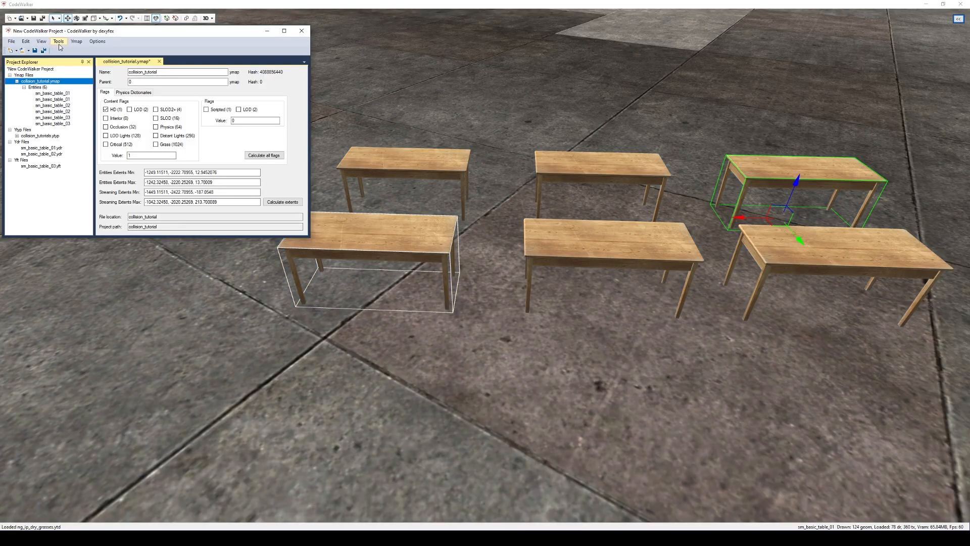
Generate the project manifest and save it as _manifest_col_tut.ymf in the stream folder
click(58, 41)
click(81, 52)
click(111, 71)
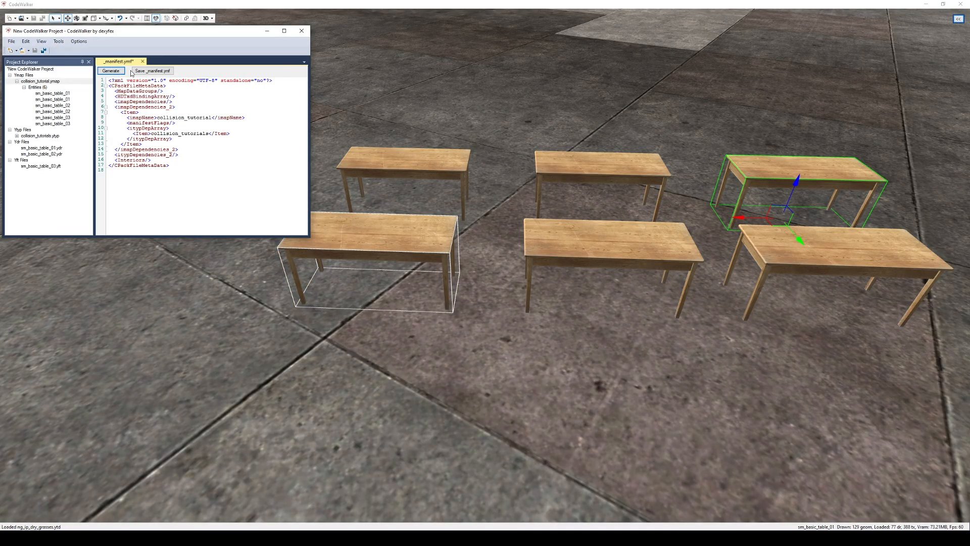
click(153, 71)
click(74, 439)
text(_col_tut.ymf)
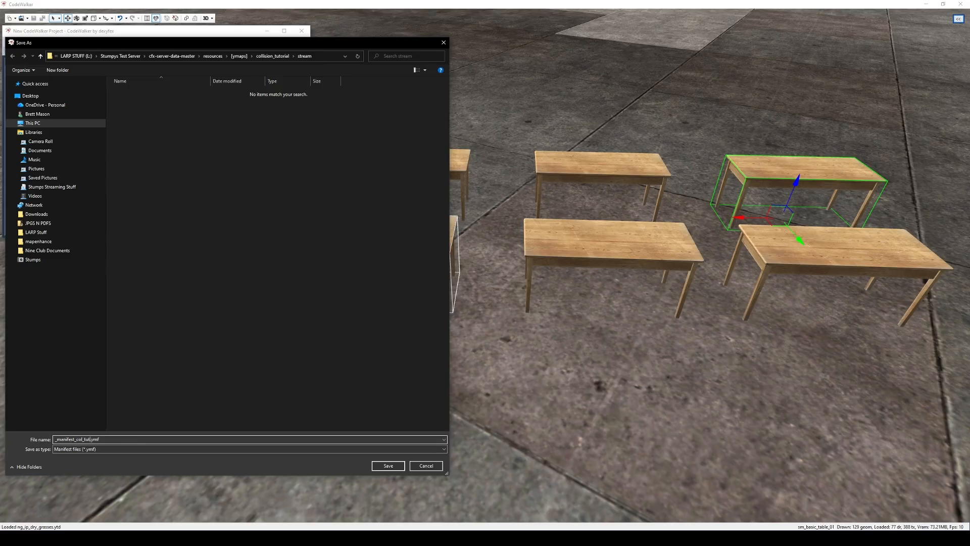
key(Return)
Close the project window
click(302, 30)
click(494, 292)
click(494, 292)
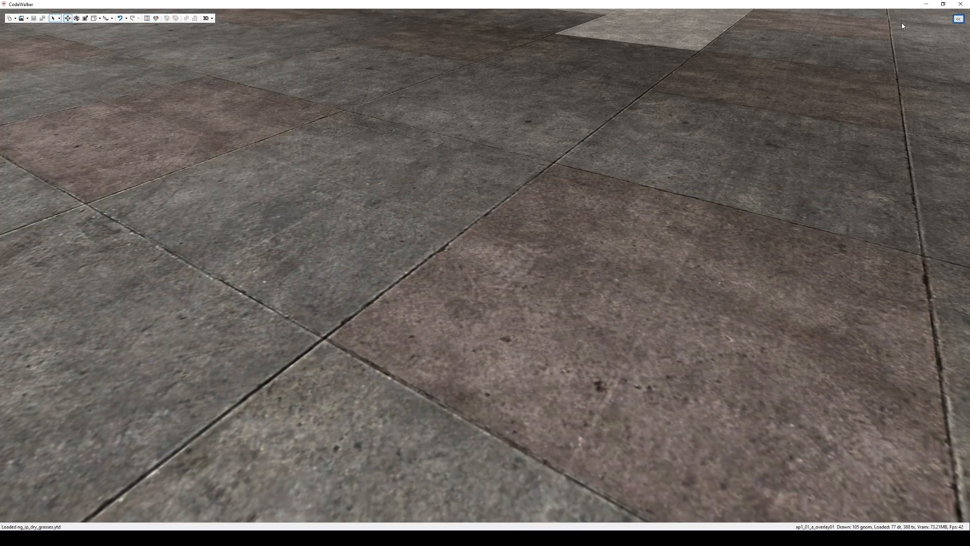